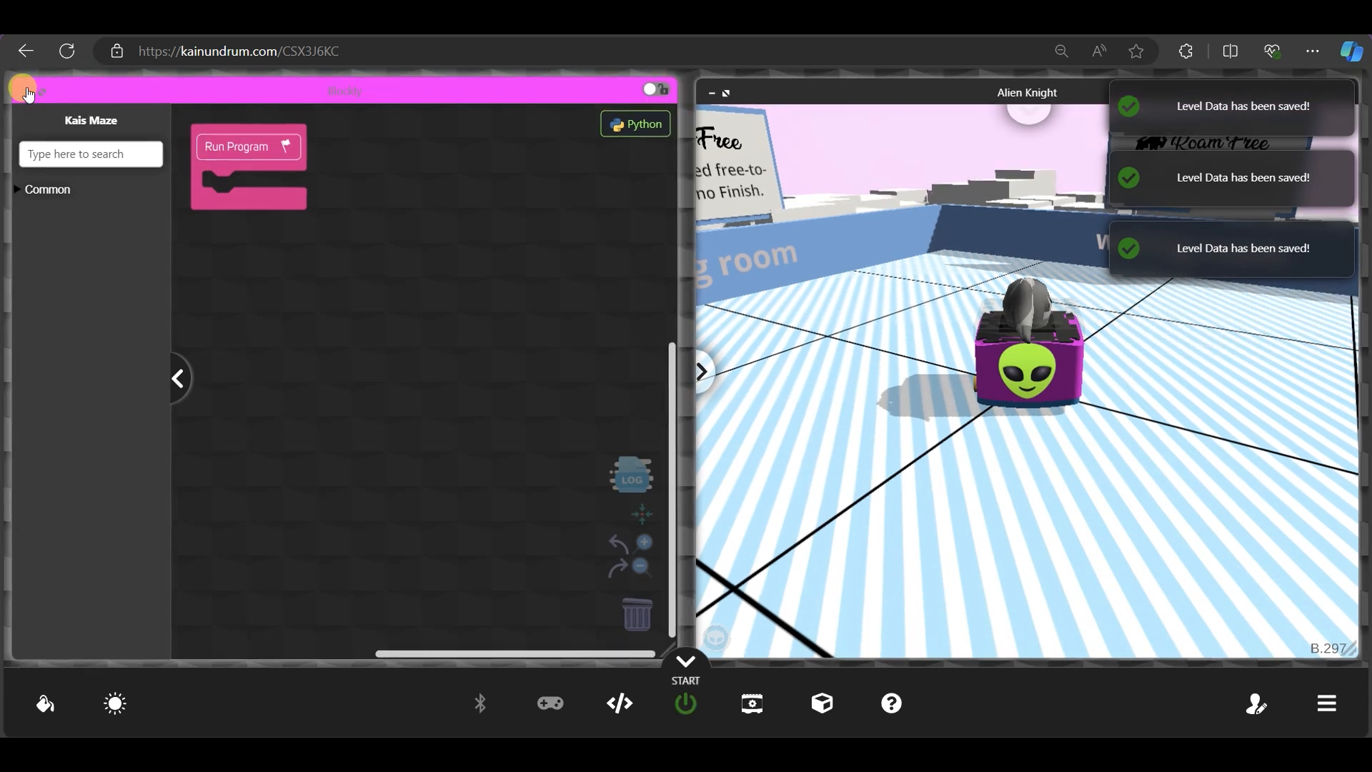
- Expand the game view in place of the code workspace and open the level editor
left_click(25, 90)
left_click(728, 90)
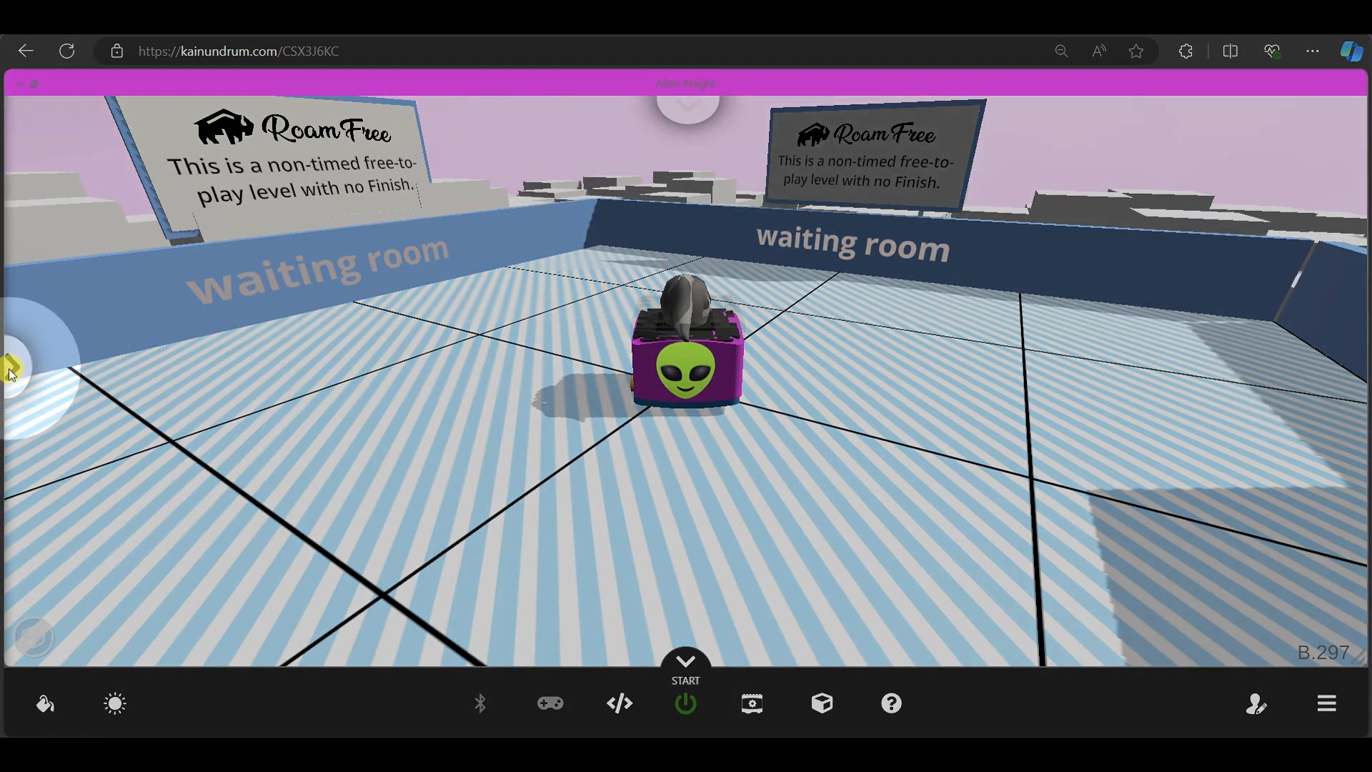
left_click(12, 370)
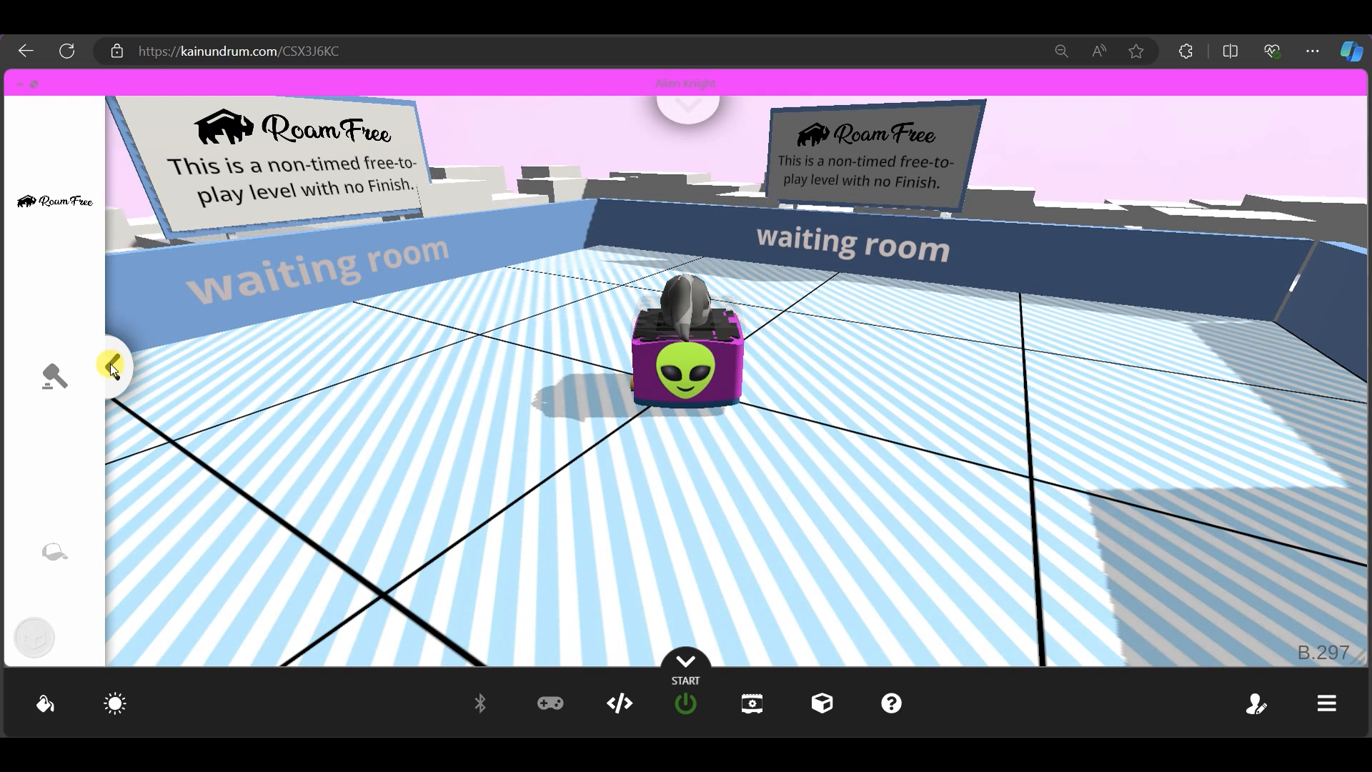
left_click(57, 372)
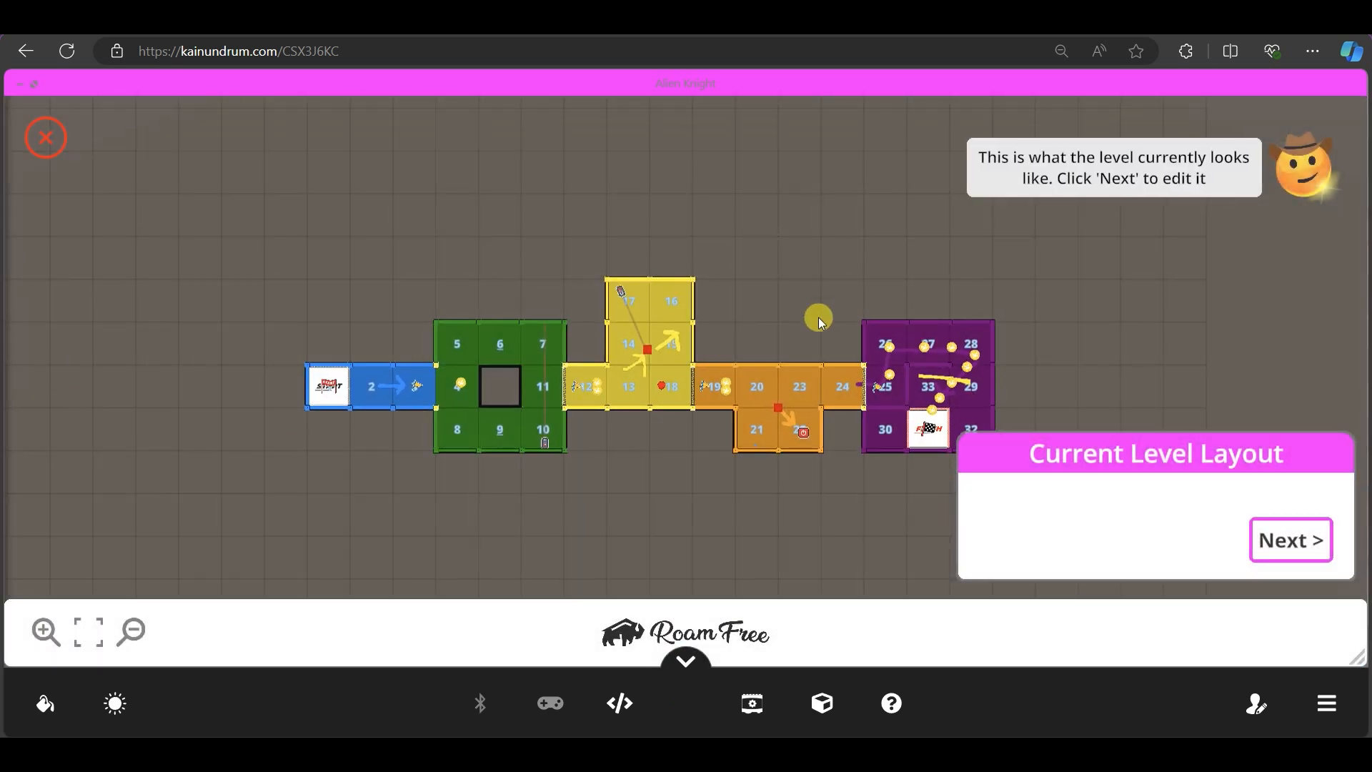
- Change the level's game mode to Maze Race and continue to the tile editor
left_click(1292, 539)
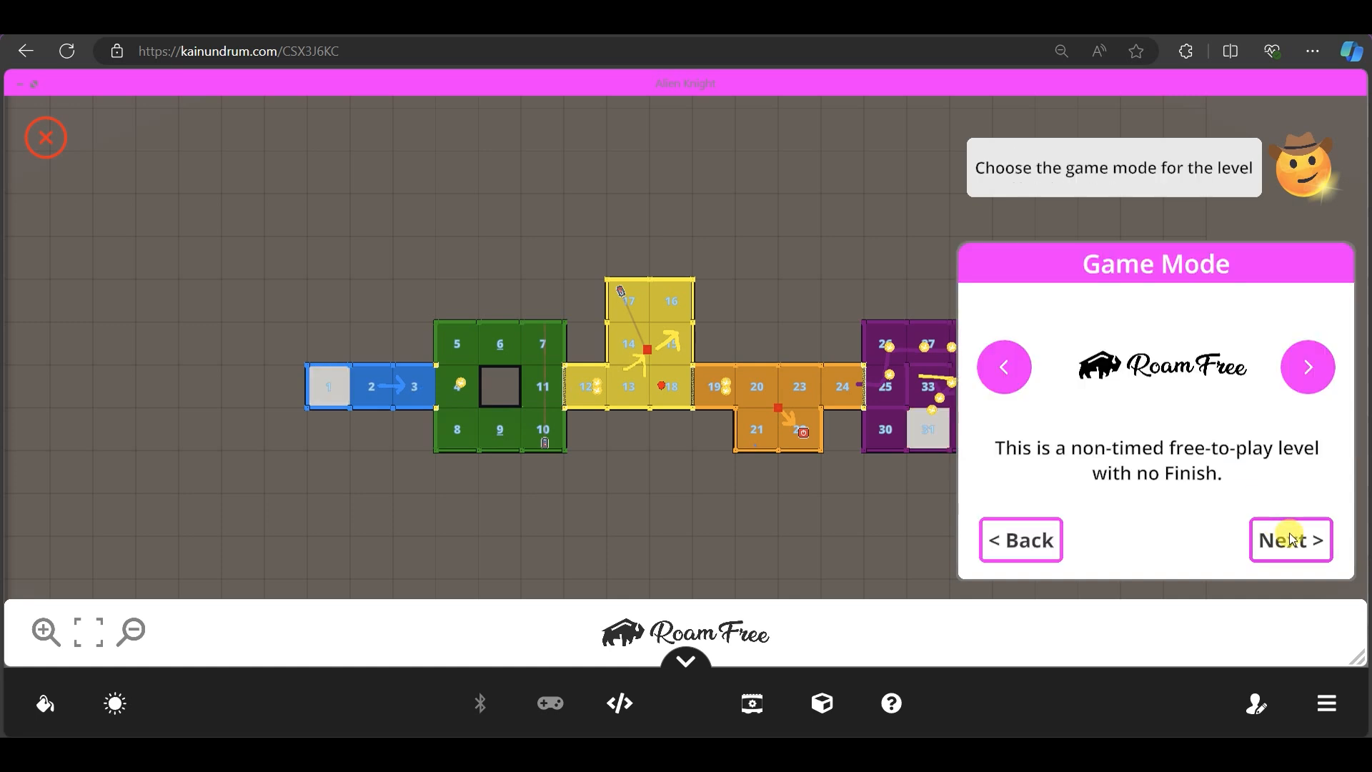
left_click(1293, 368)
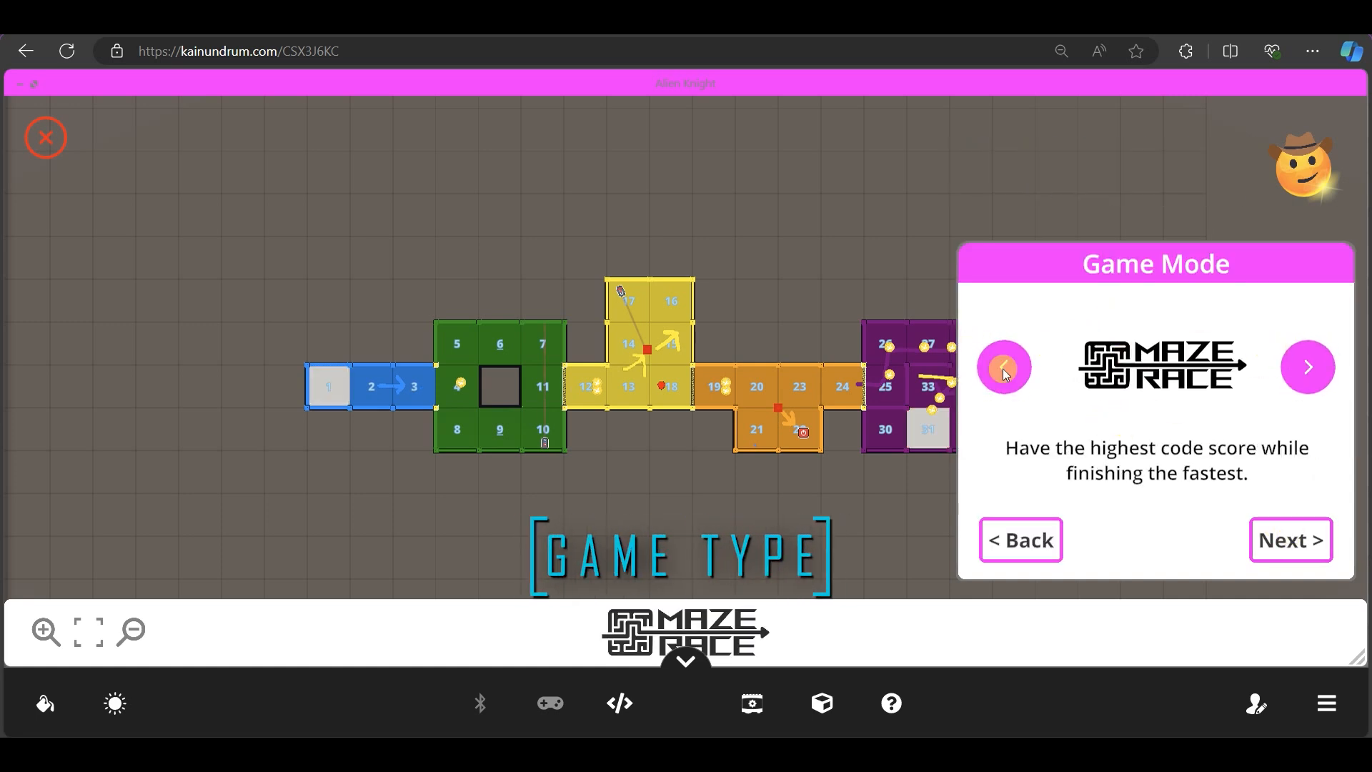
left_click(1289, 539)
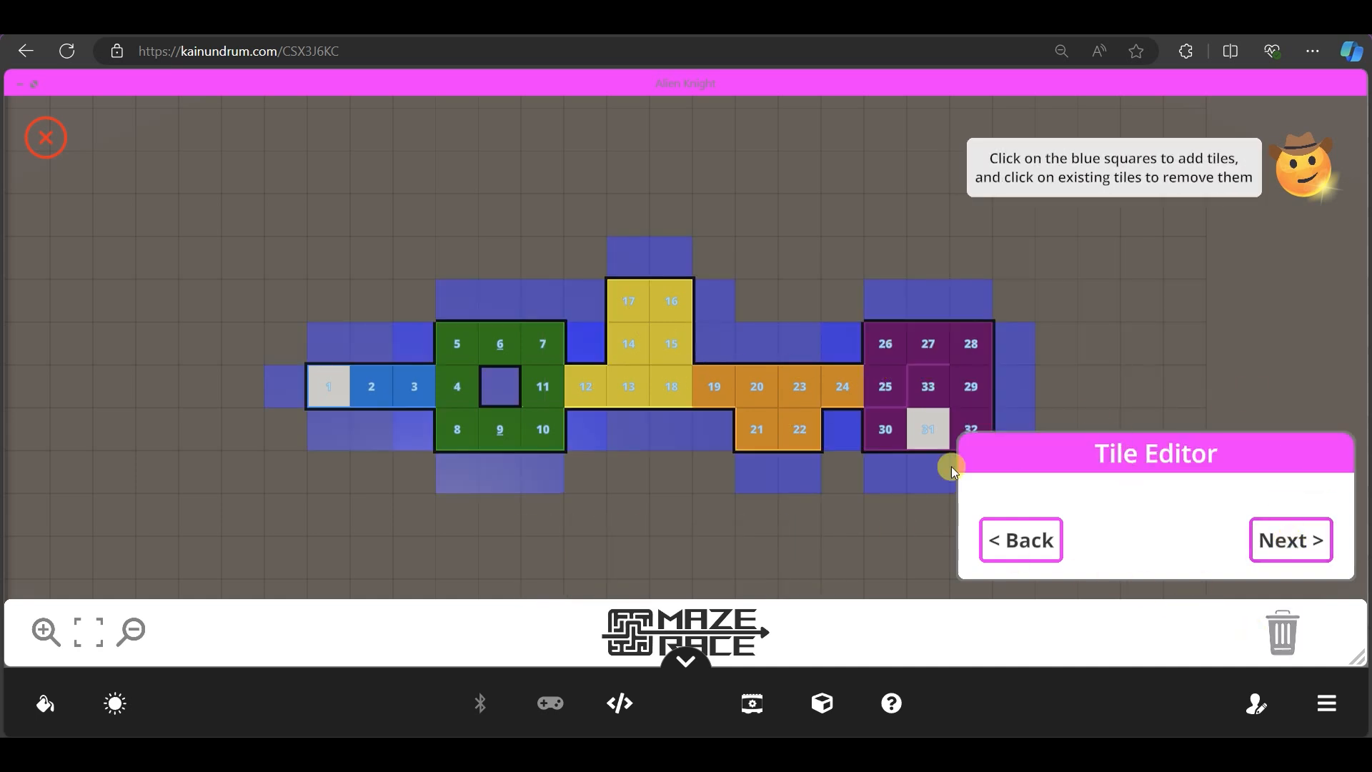
- Delete the entire existing level layout and centre the view on the remaining start tile
left_click(1297, 635)
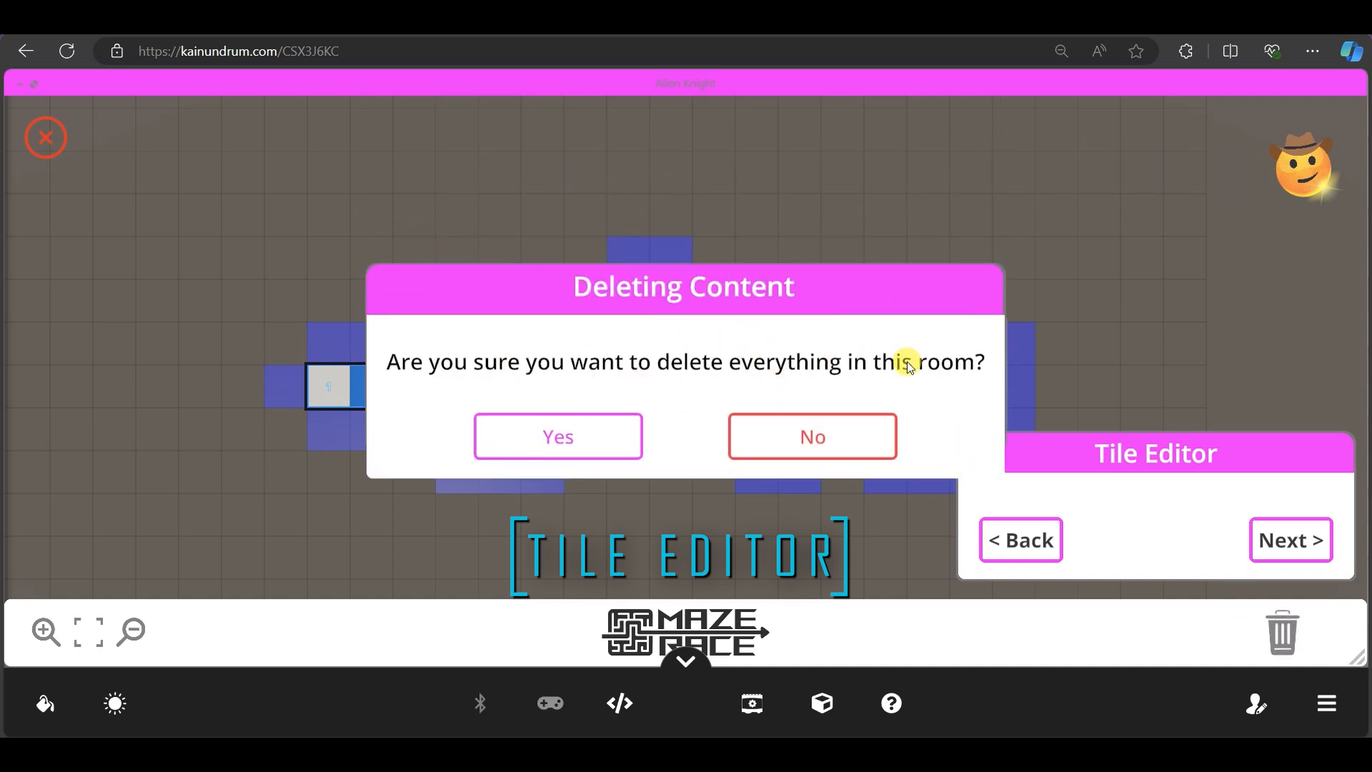
left_click(580, 436)
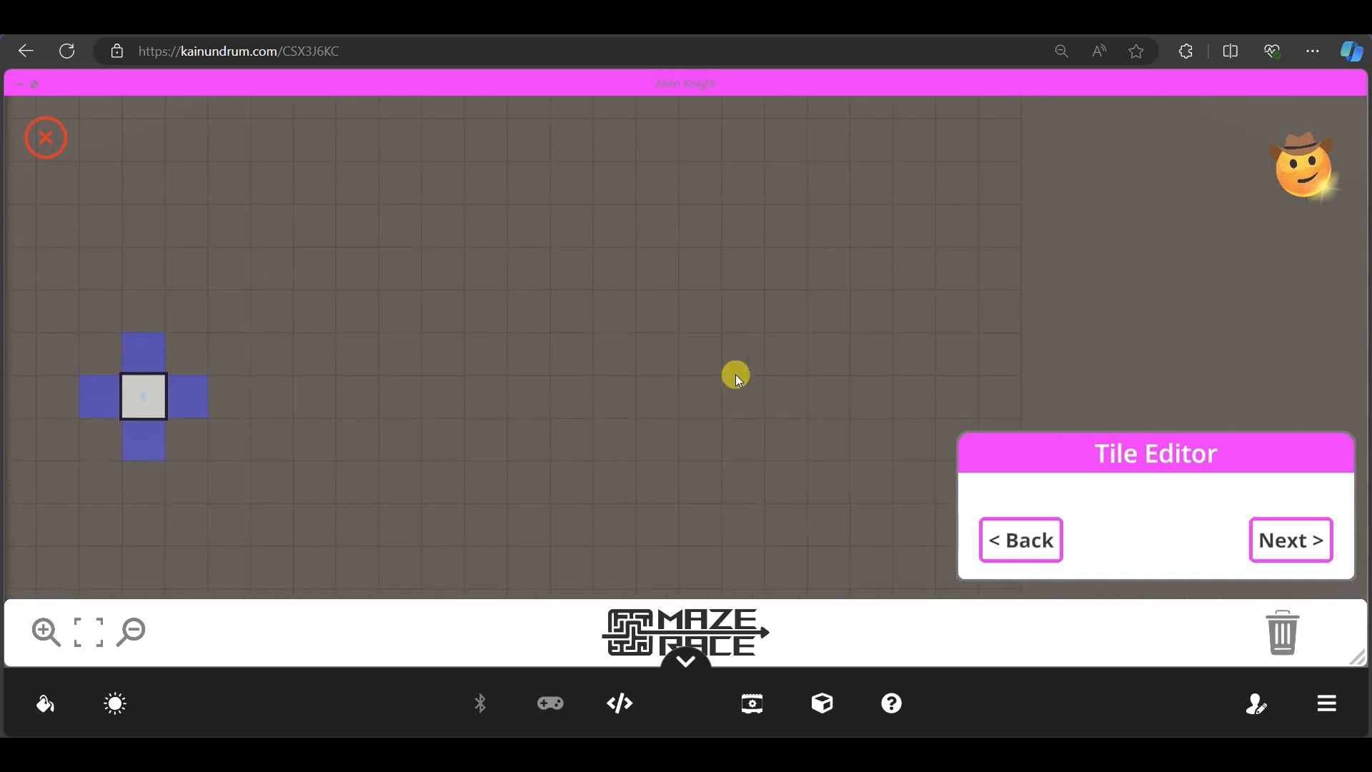
left_click(88, 636)
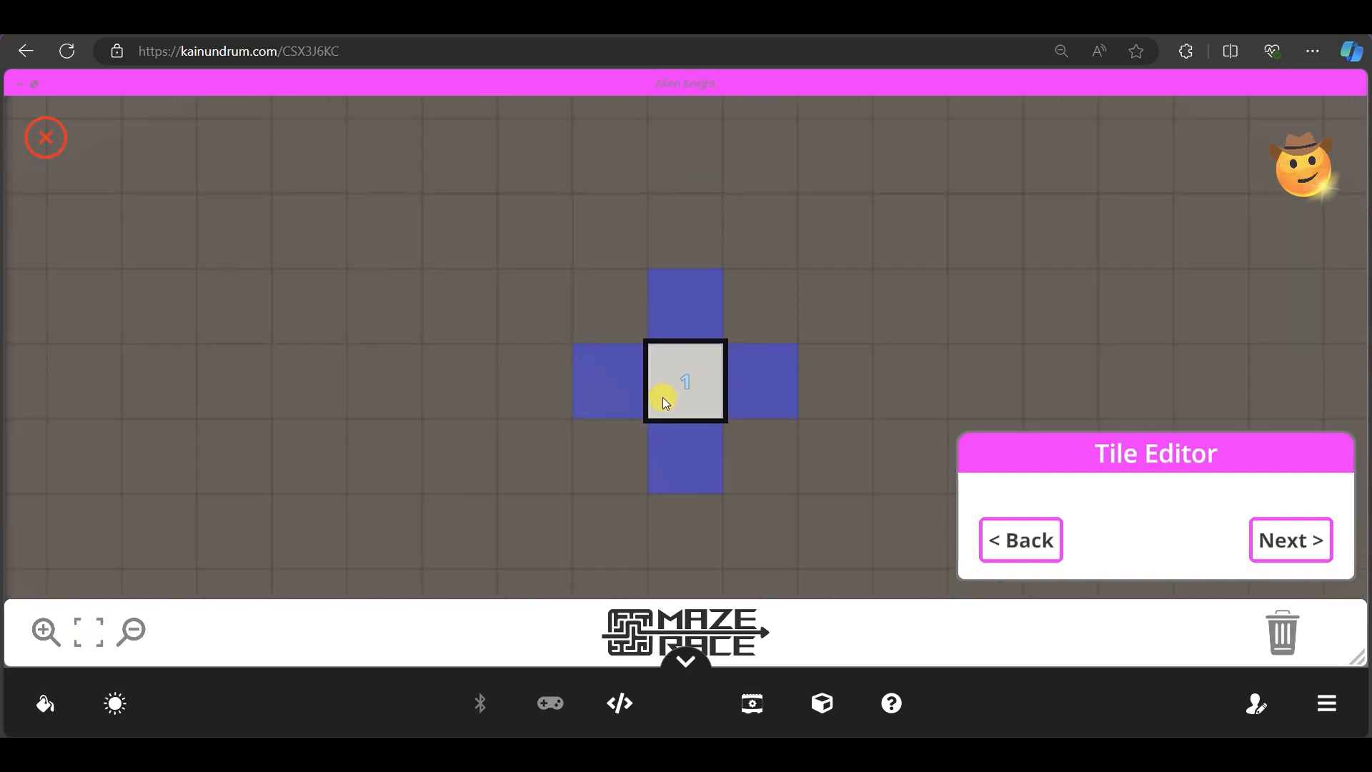
- Add tiles from tile 1 to form a filled block four tiles wide and three tiles high, with tile 1 at its upper-left corner
left_click(762, 390)
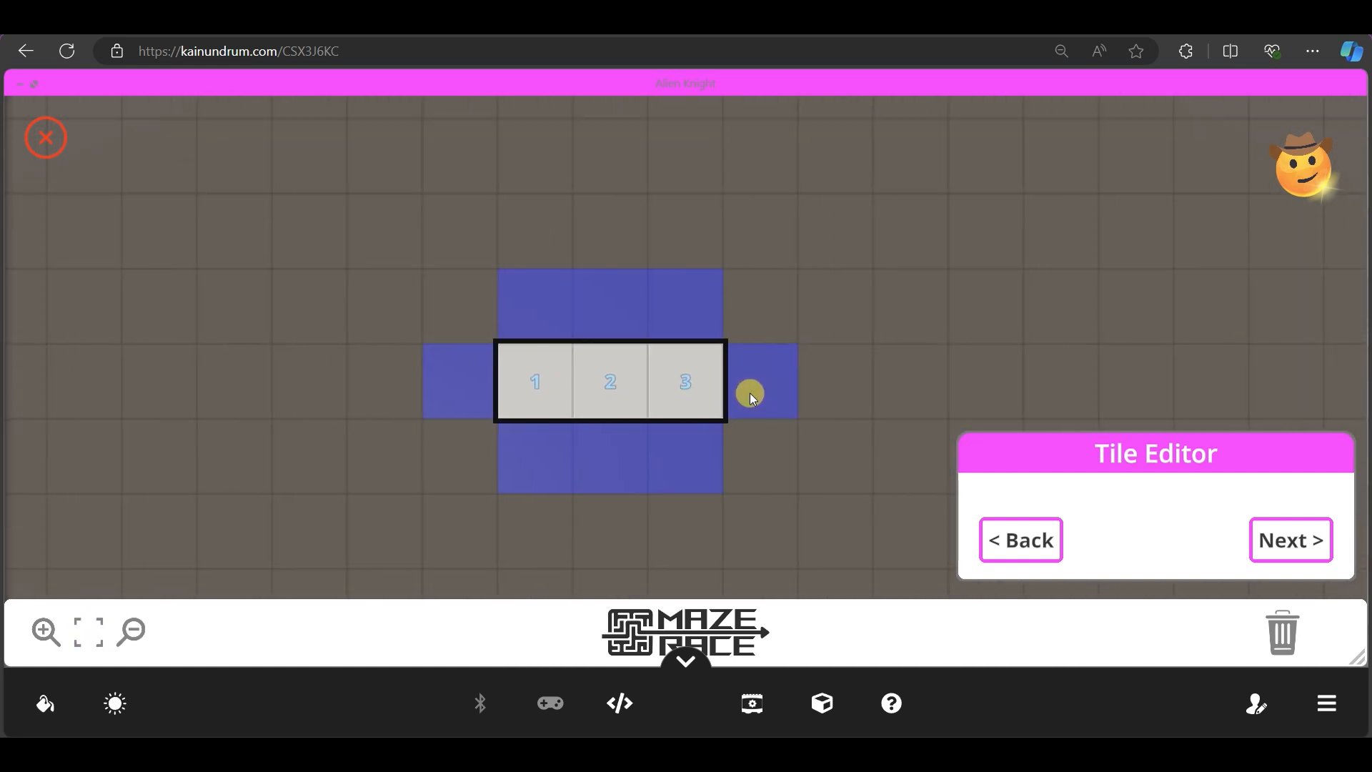
left_click(743, 397)
left_click(709, 439)
left_click(706, 440)
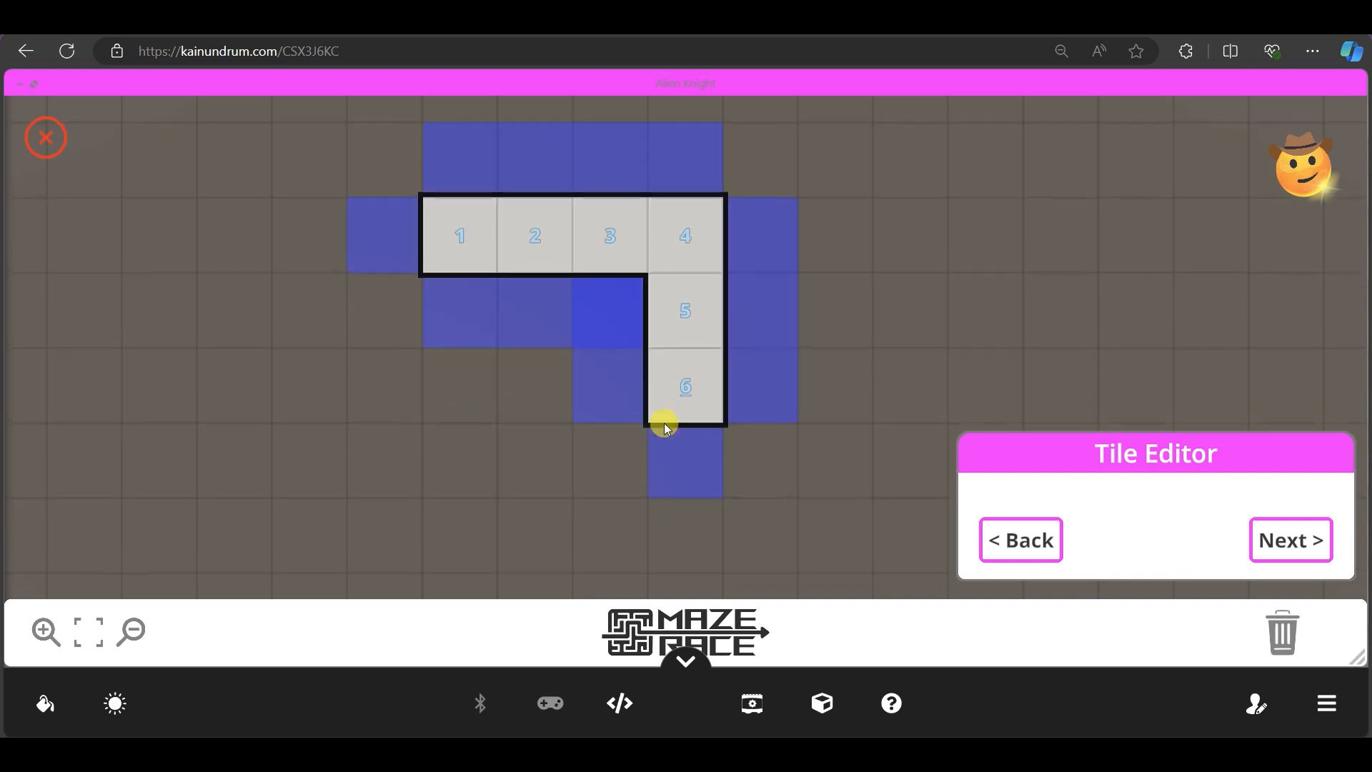
left_click(591, 380)
left_click(603, 377)
left_click(611, 376)
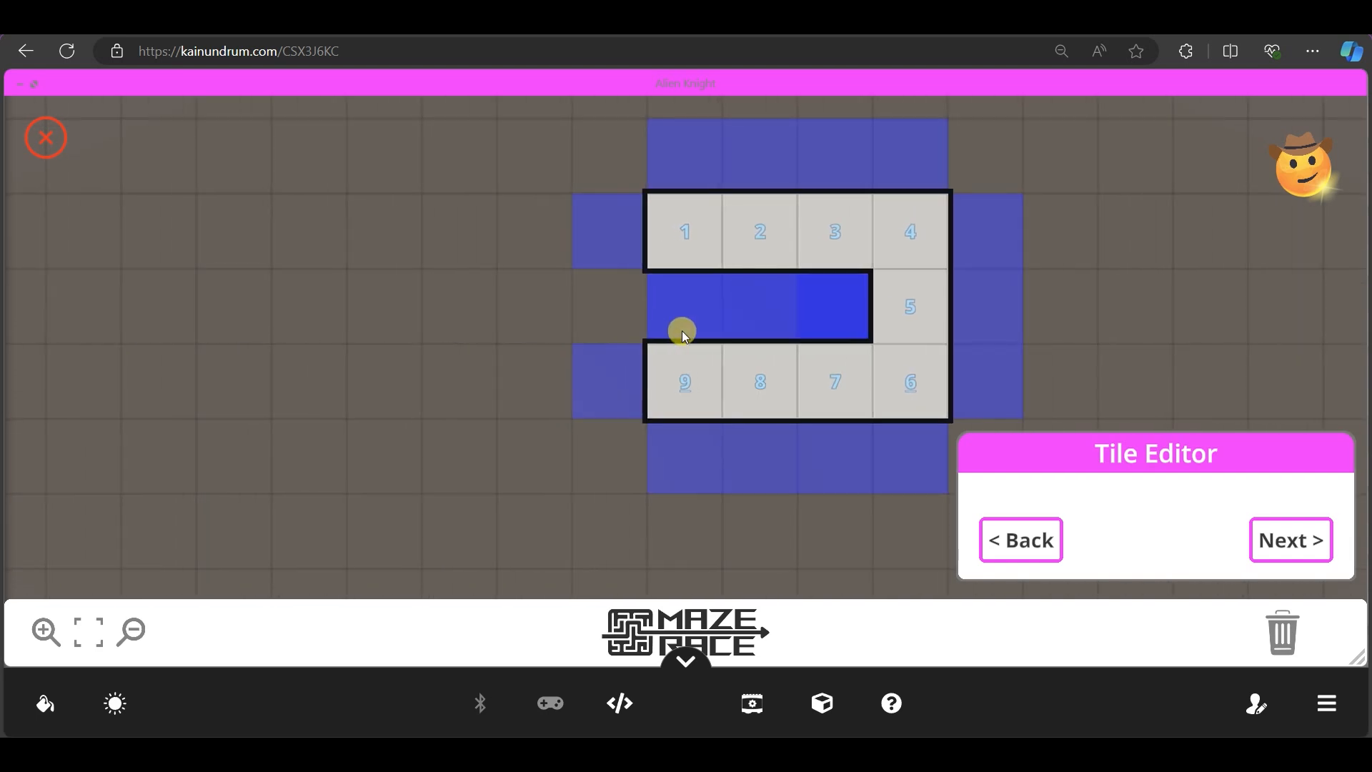
left_click(687, 329)
left_click(781, 374)
left_click(758, 391)
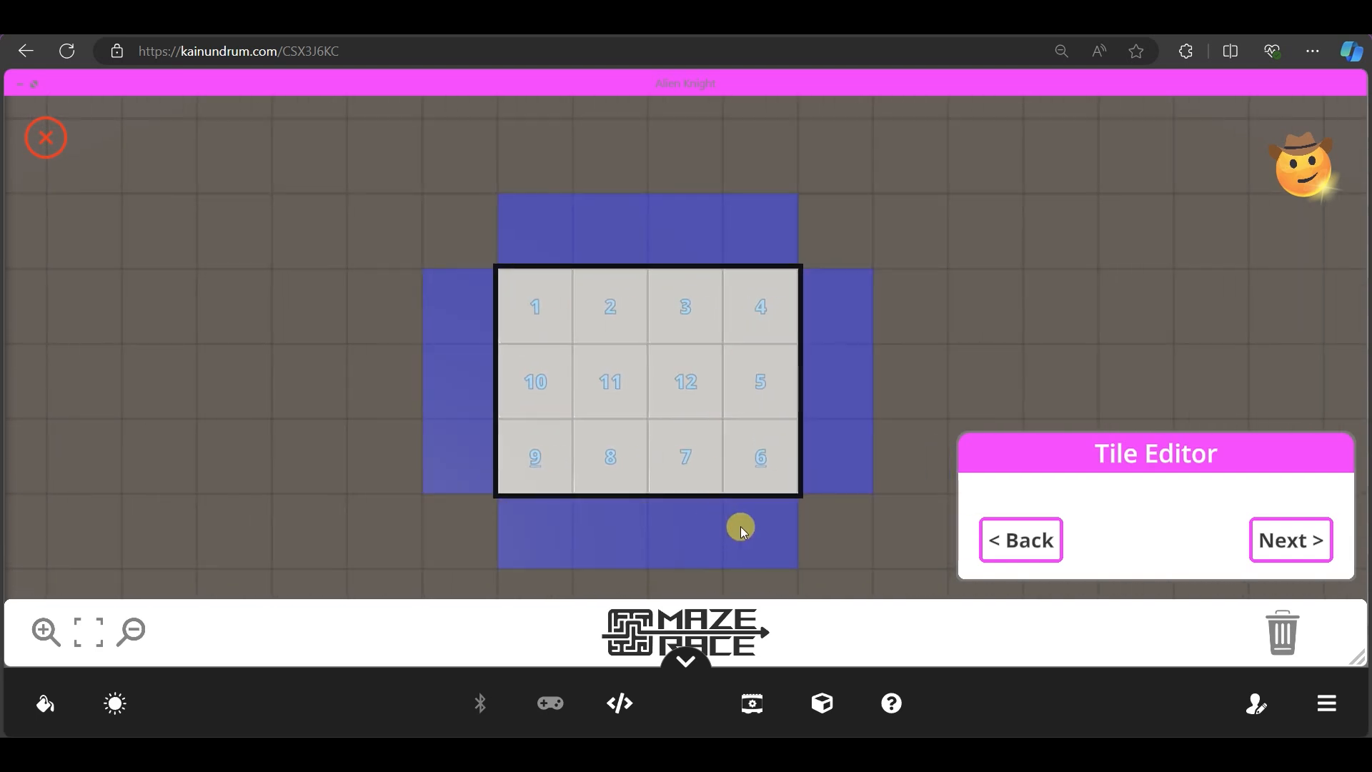
- Add a fourth row of tiles below the block to complete a four-by-four square
left_click(740, 527)
left_click(604, 381)
left_click(599, 383)
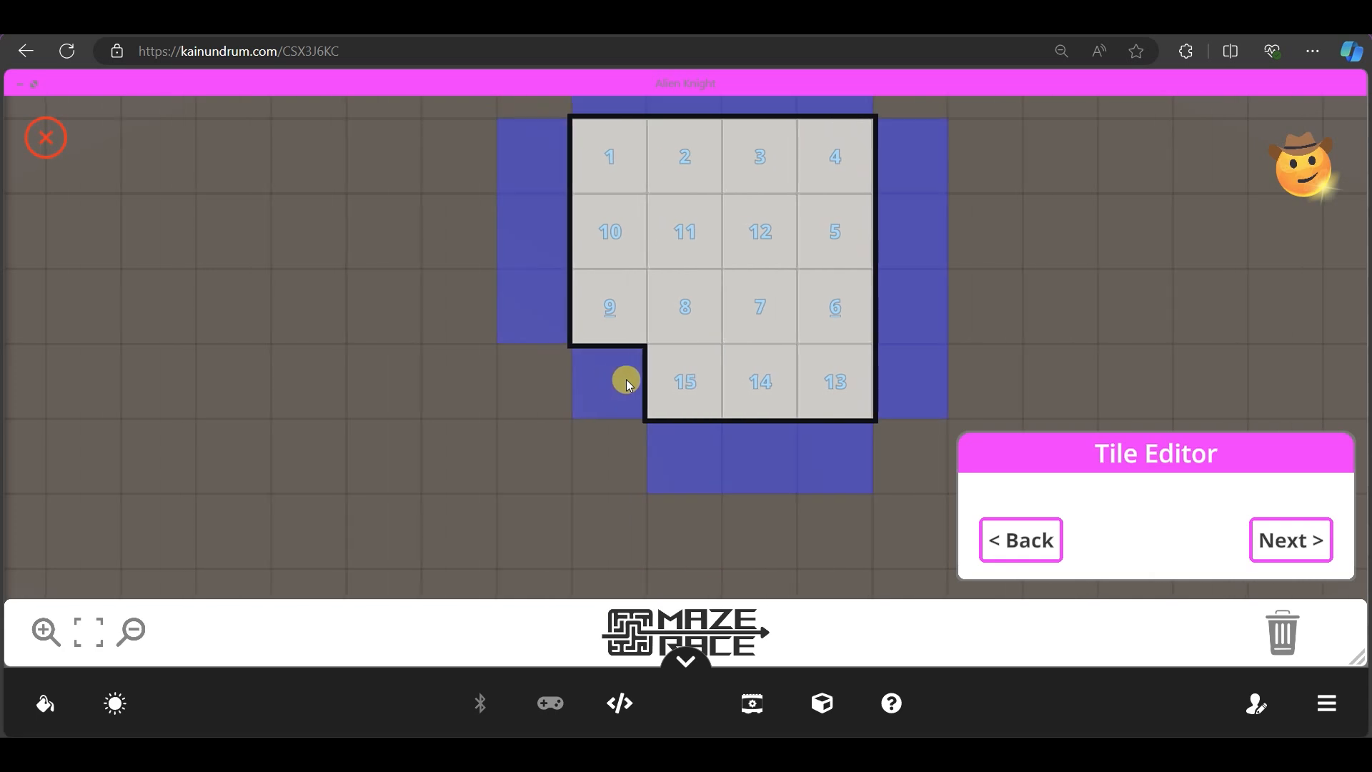
left_click(626, 377)
- Remove the four corner tiles of the square and add one tile to the right of tile 6
left_click(689, 390)
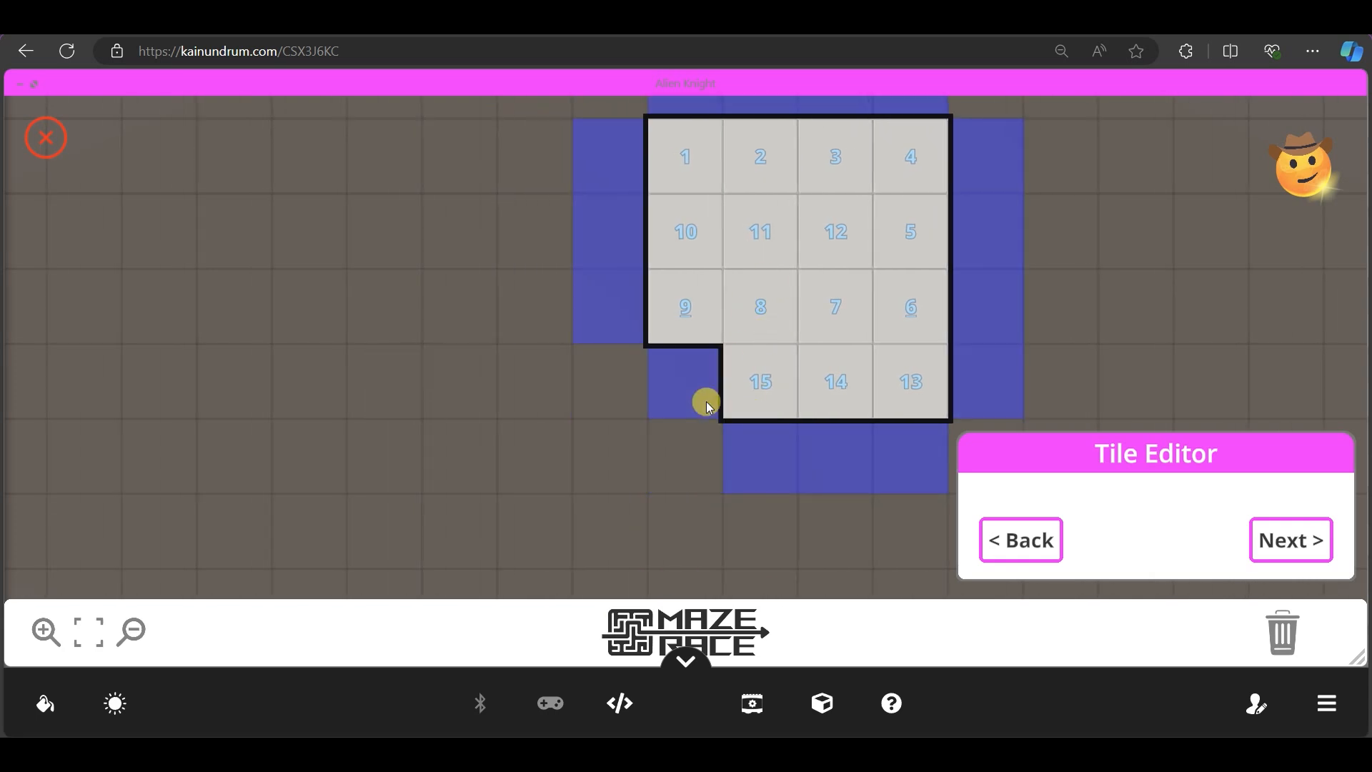
left_click(684, 157)
left_click(909, 159)
left_click(909, 379)
left_click_drag(1044, 285, 634, 357)
left_click(575, 363)
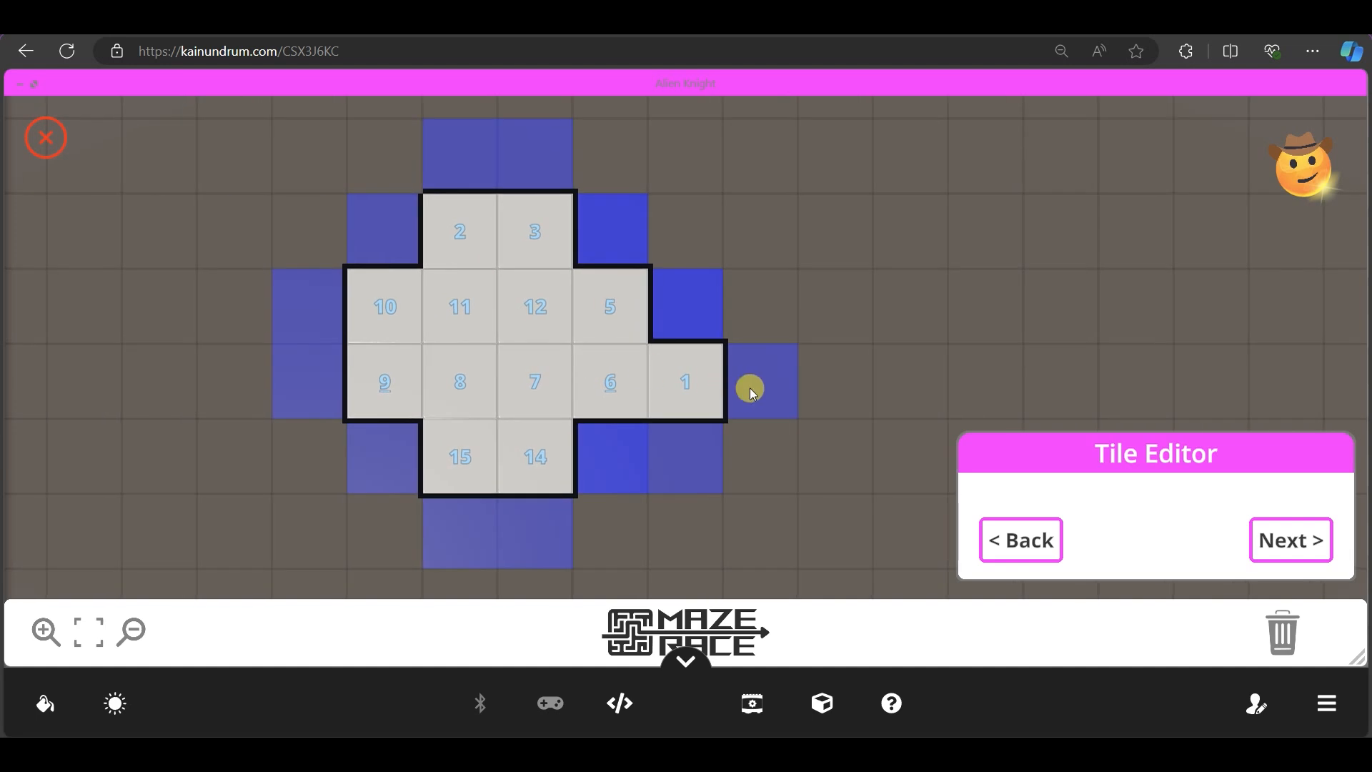
- Remove tiles 2, 3, 5 and 10 from the upper part of the layout
left_click(642, 305)
left_click(397, 299)
left_click(555, 227)
left_click(493, 235)
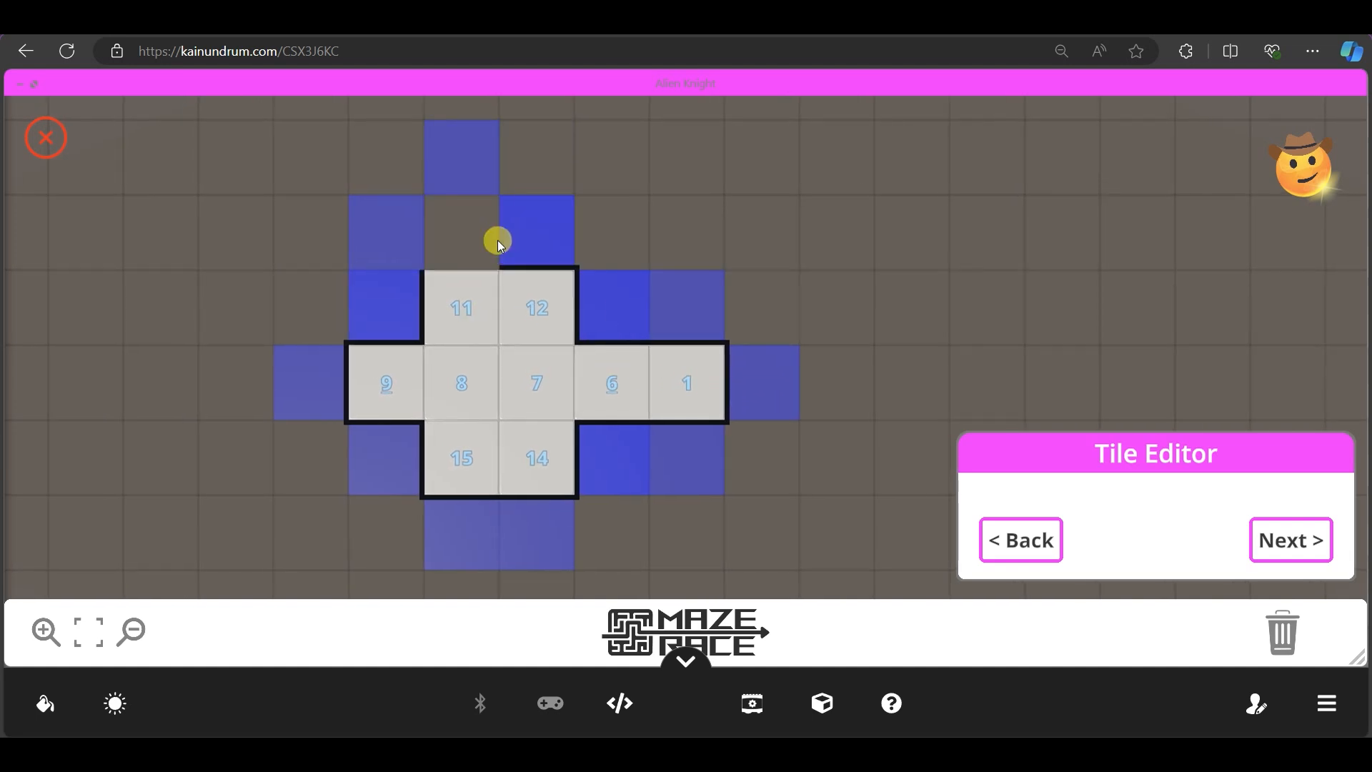
- Add five tiles around tile 1 to form a room two tiles wide and three high beside tile 6
left_click(689, 306)
left_click(693, 514)
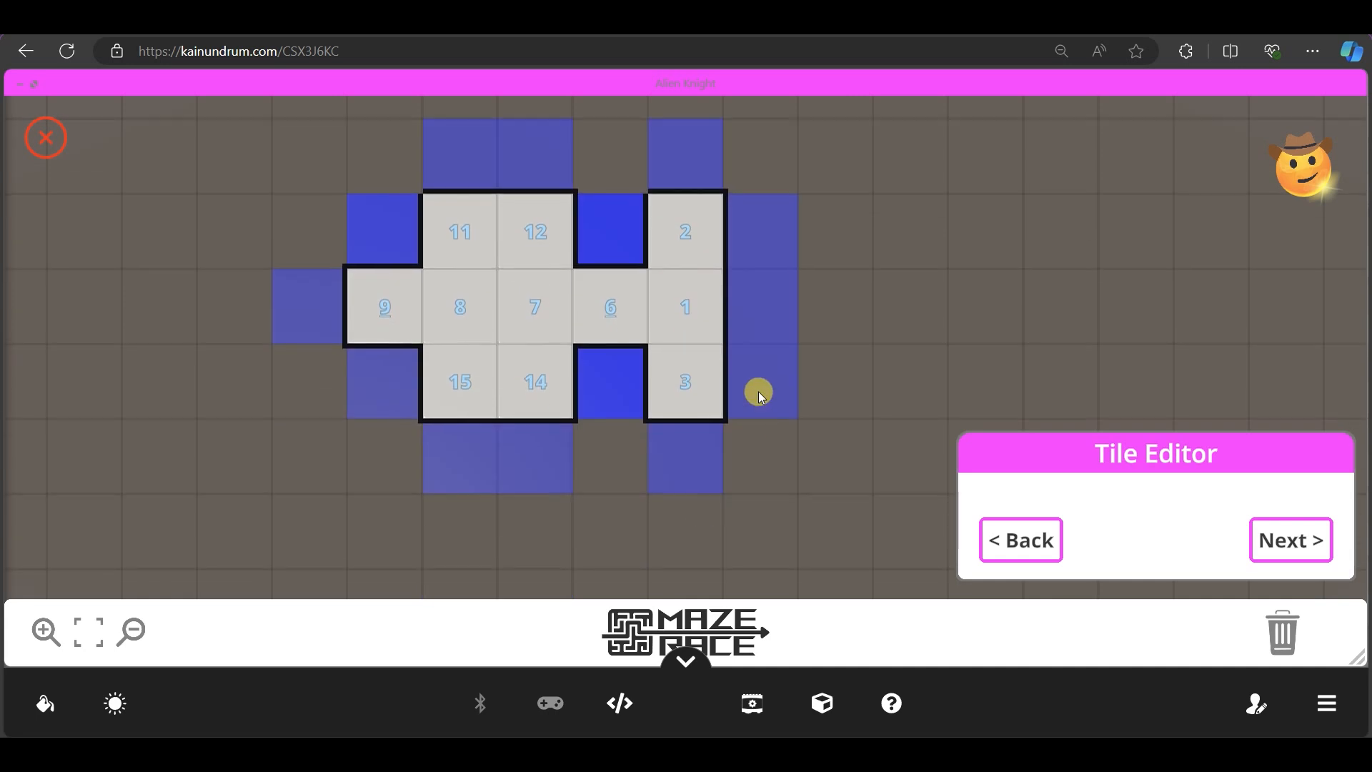
left_click(757, 391)
left_click(688, 301)
left_click(679, 307)
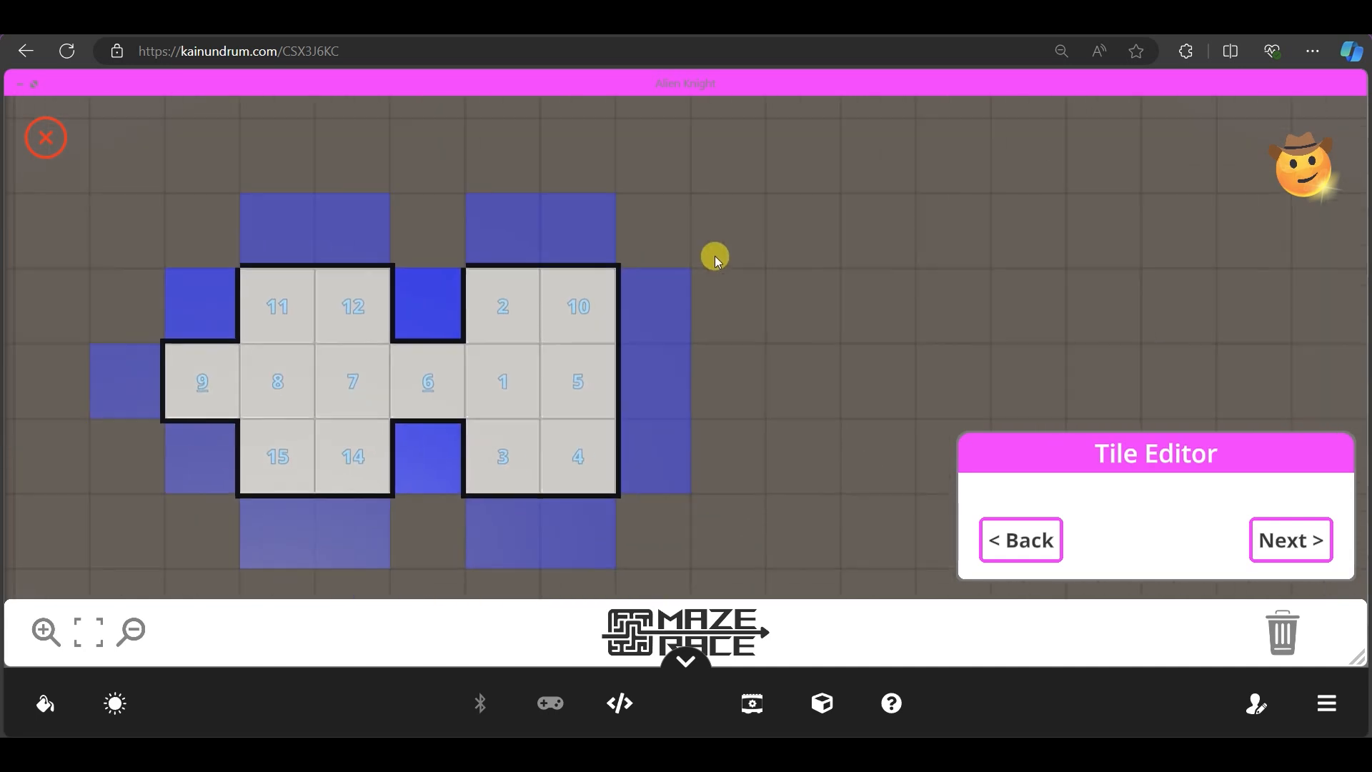
- Add six tiles left of tile 9 to form a matching two-by-three room, and continue to the wall editor
left_click(429, 382)
left_click(663, 440)
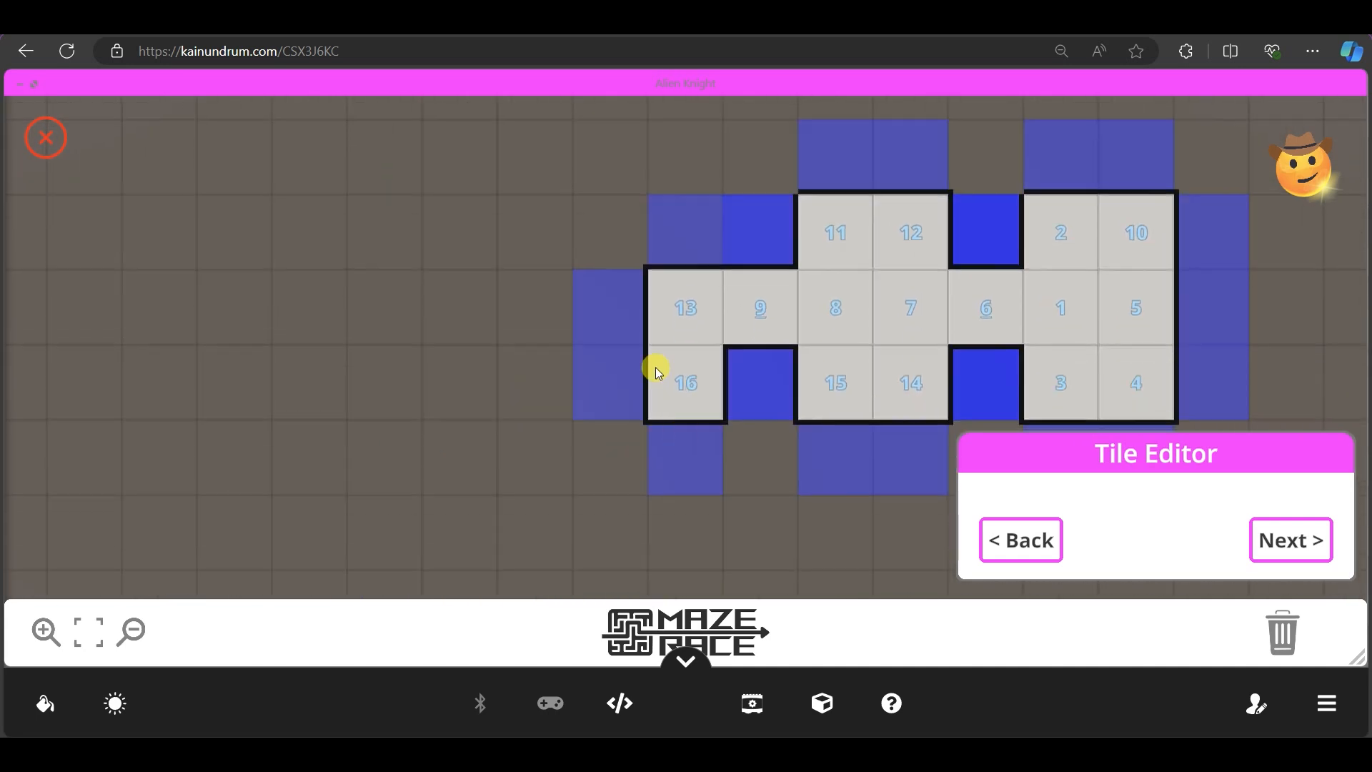
left_click(623, 370)
left_click(671, 314)
left_click(701, 300)
left_click(789, 349)
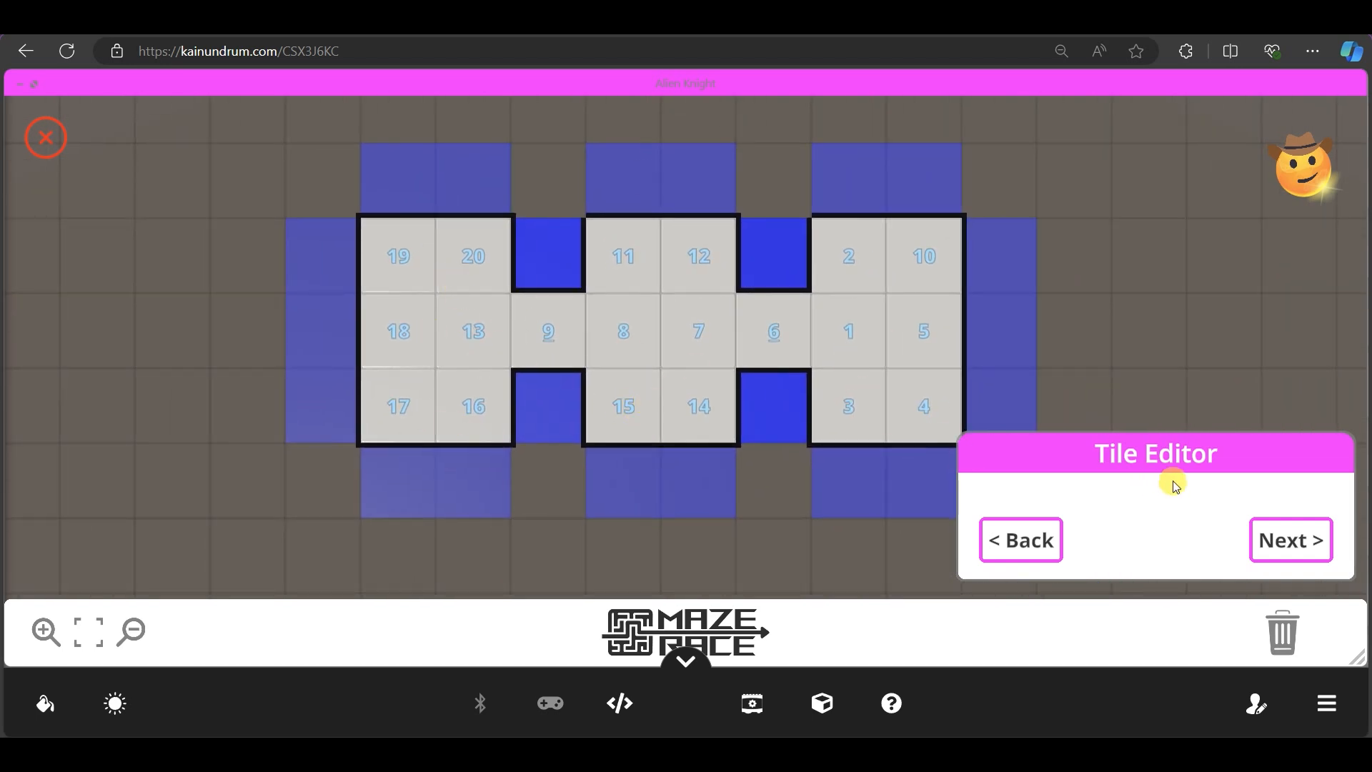
left_click(1294, 541)
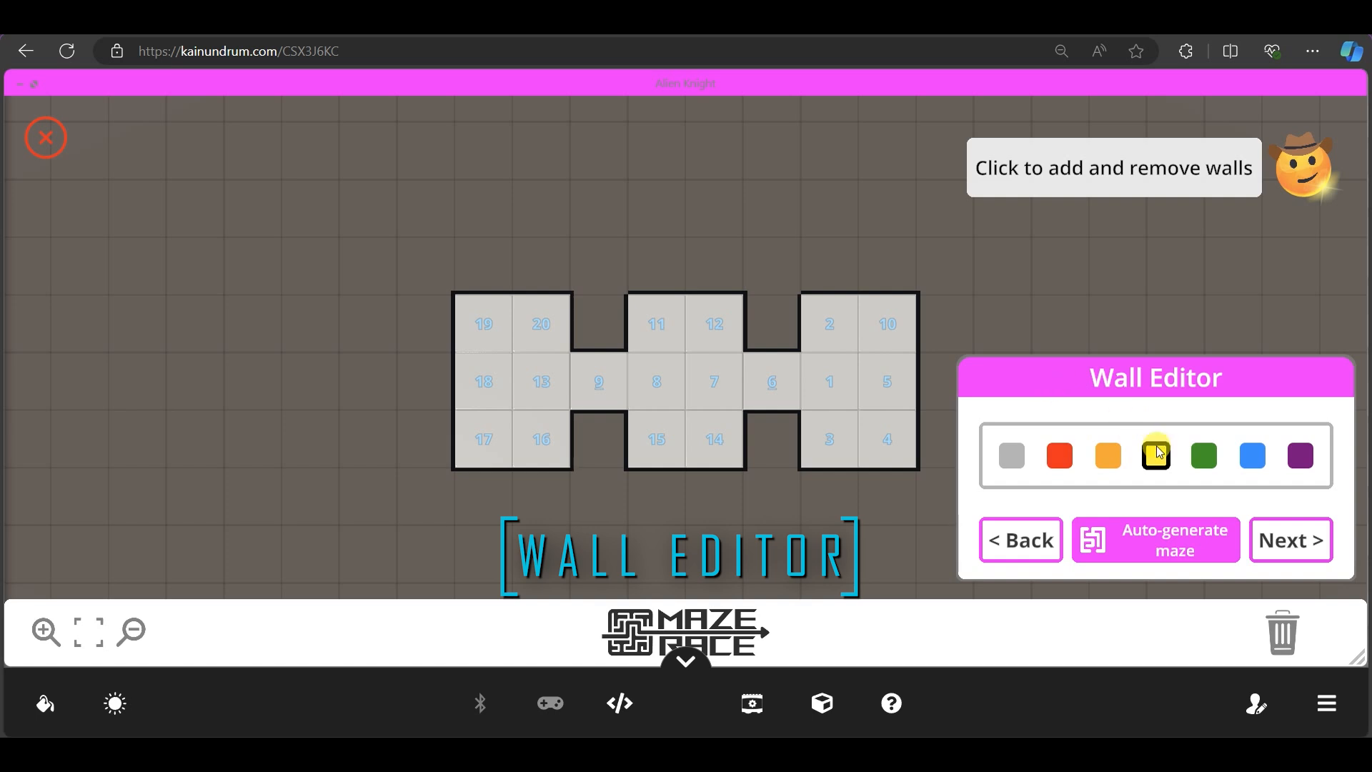
- Try auto-generating a maze in the layout and clear the generated walls
left_click(1185, 544)
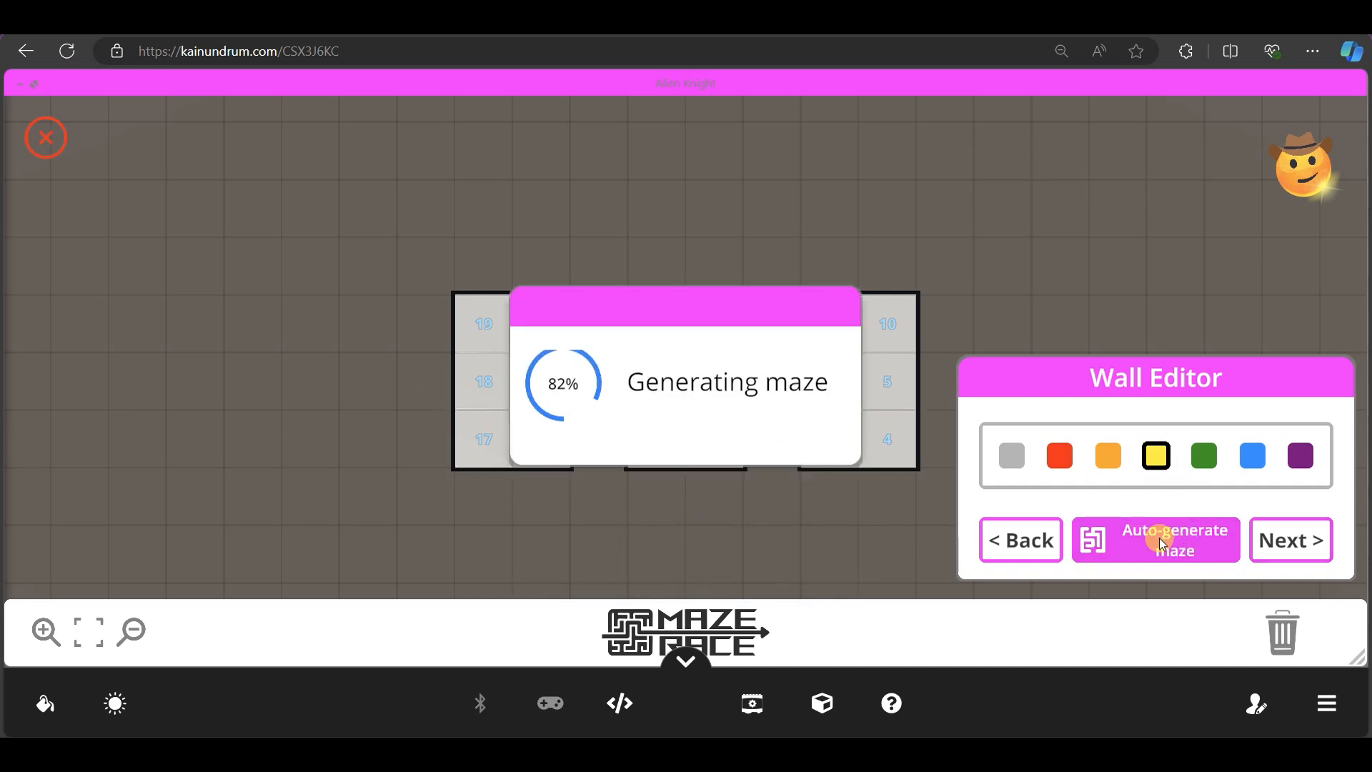
left_click(1283, 629)
left_click(507, 424)
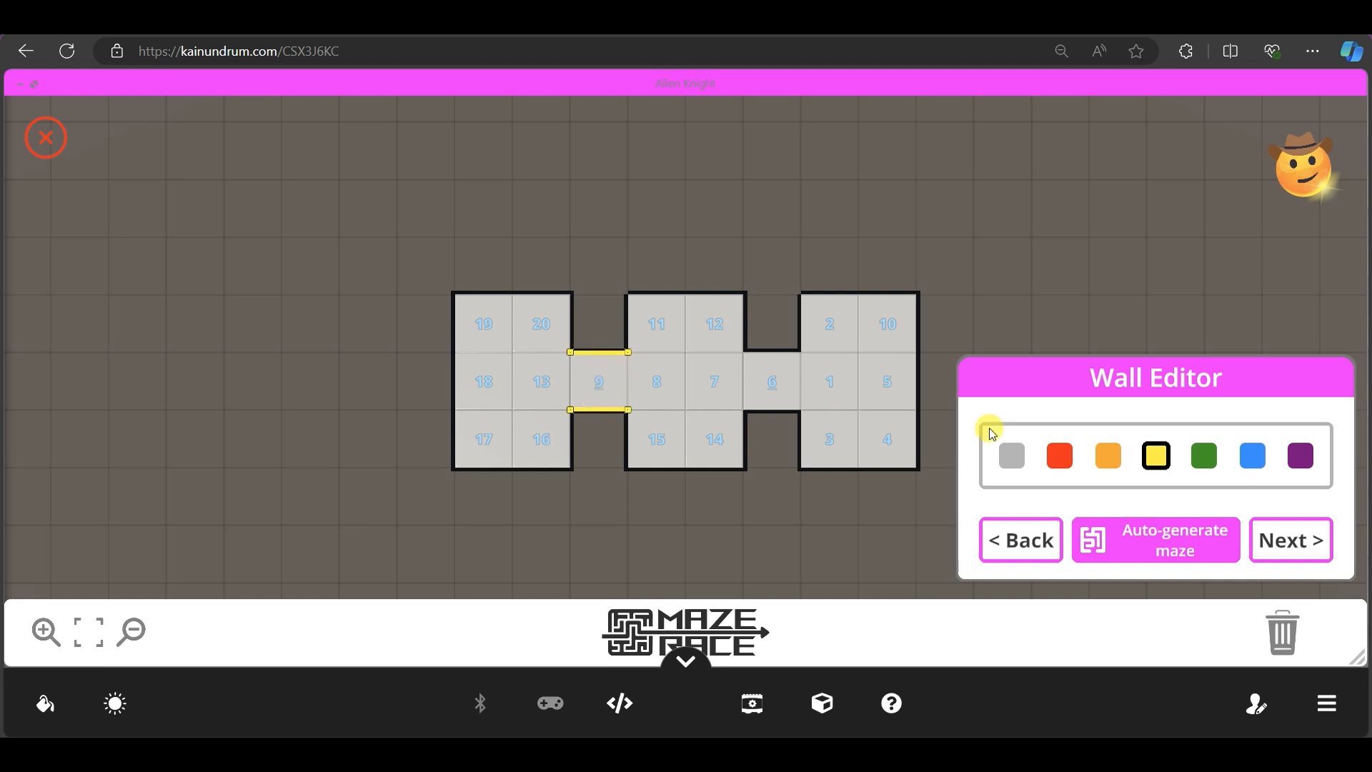
- Add orange walls along tile 6's outer edges and between tiles 7 and 8, green between 1 and 5, and red between 13 and 18
left_click(1118, 457)
left_click(848, 421)
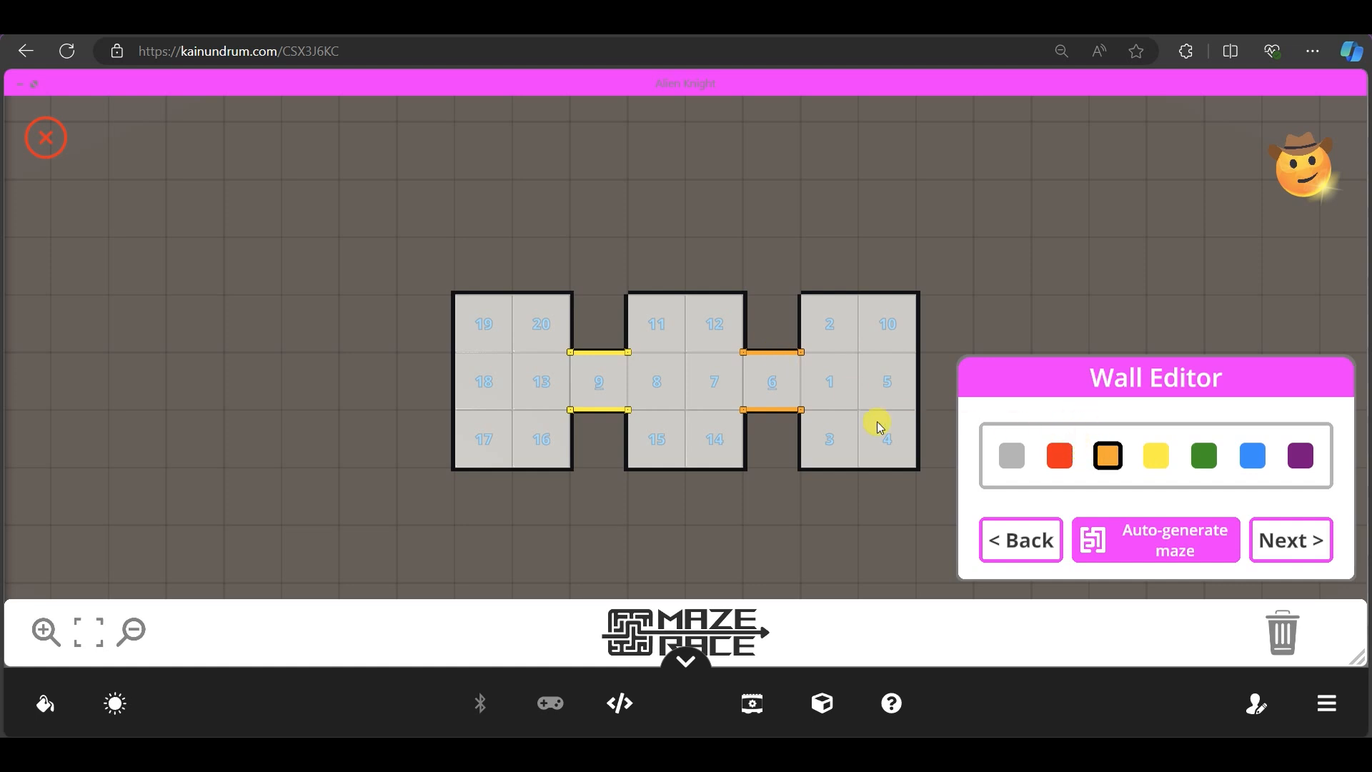
left_click(1215, 461)
left_click(835, 411)
left_click(858, 398)
left_click(1060, 455)
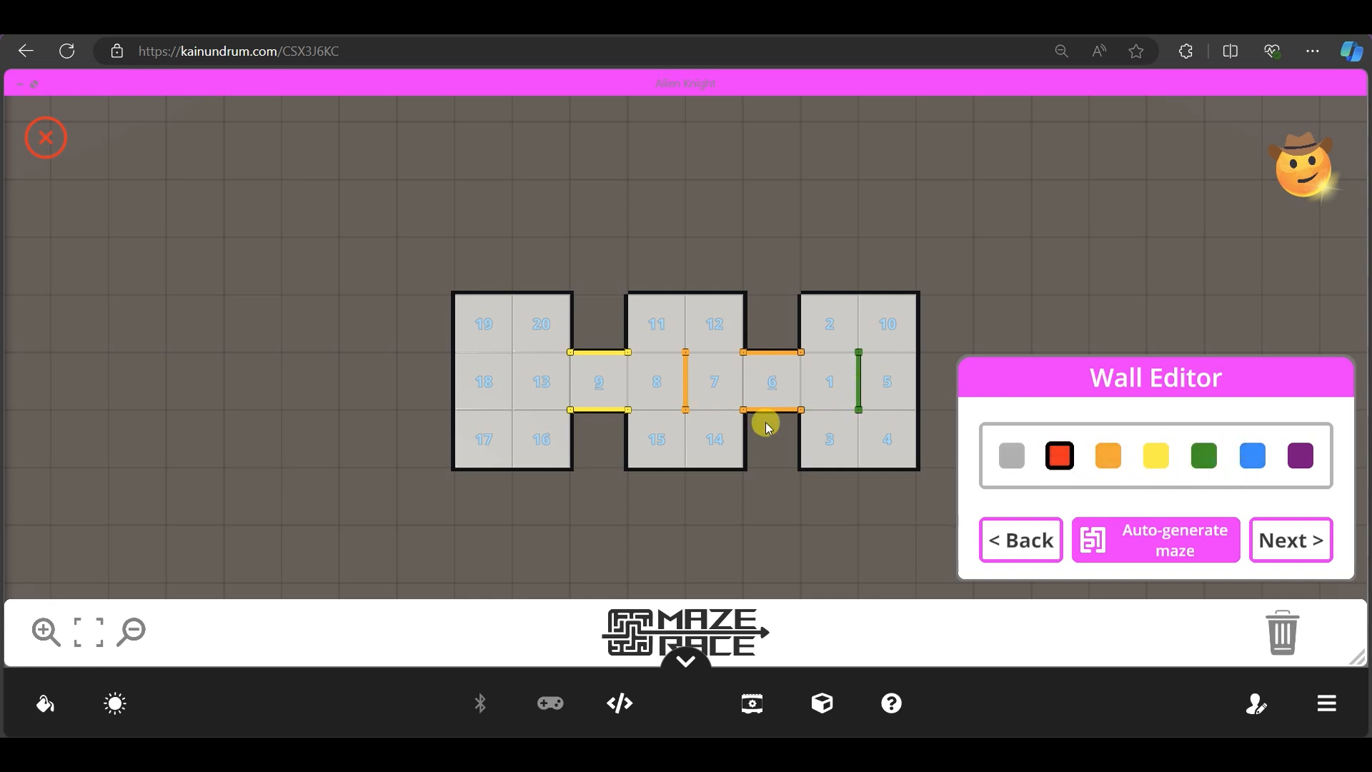
left_click(514, 386)
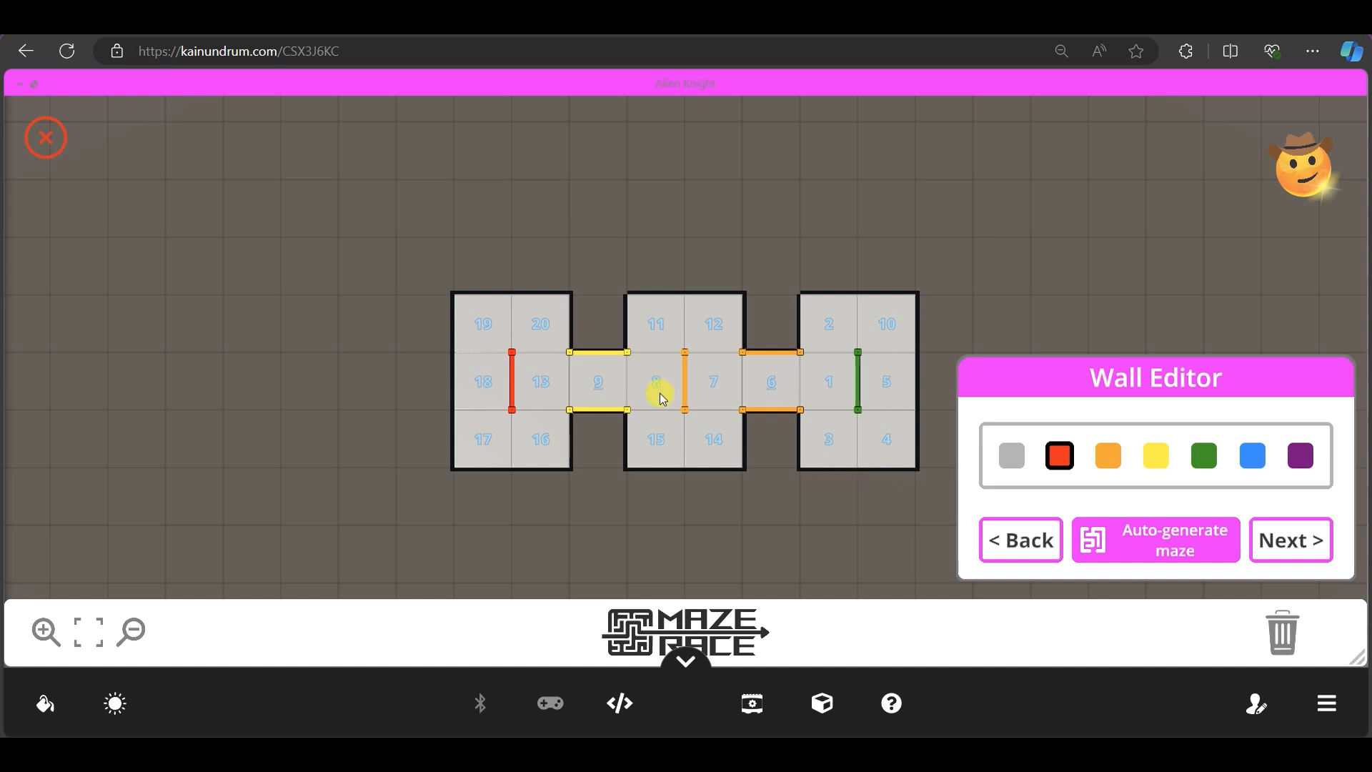
- Continue to painting mode and fill the room of tiles 13 and 16 to 20 with red using the paint bucket
left_click(1281, 544)
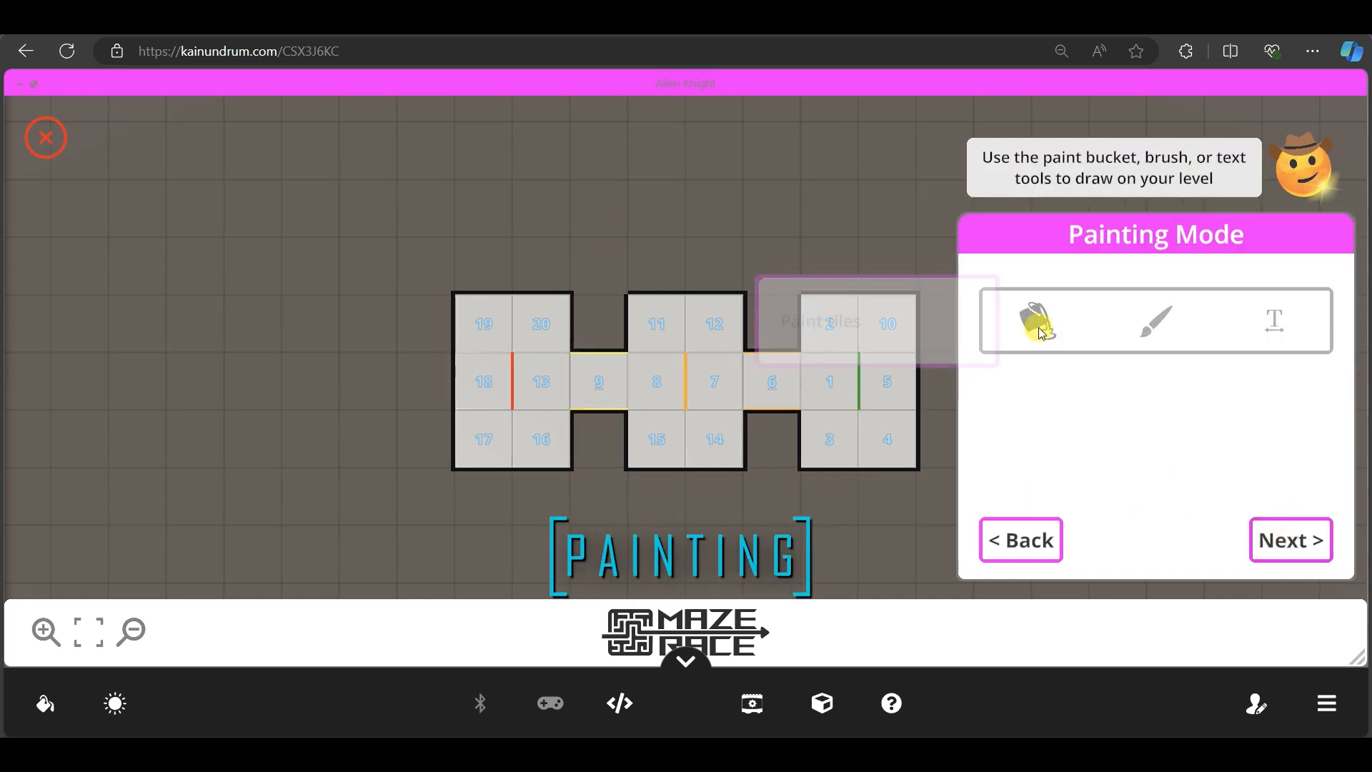
left_click(1042, 332)
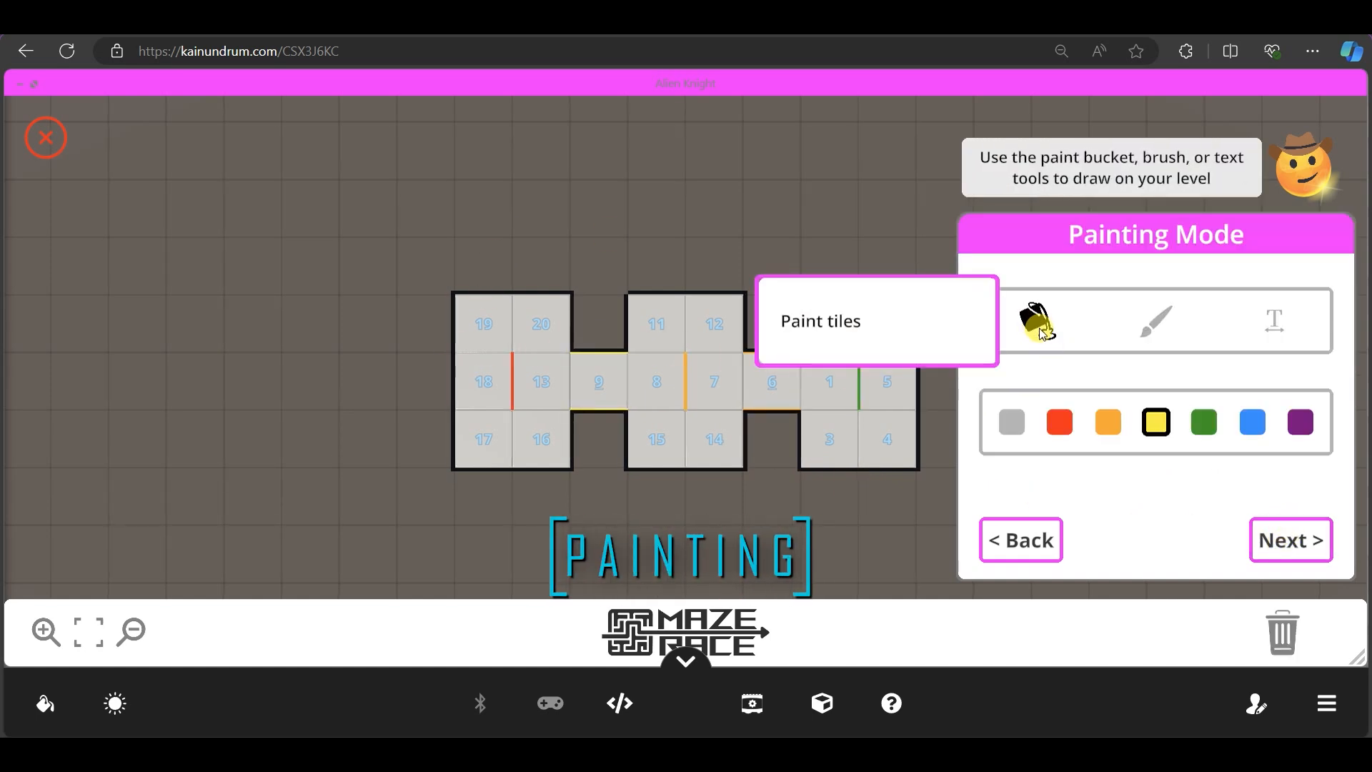
left_click(1061, 423)
left_click(499, 329)
left_click(525, 331)
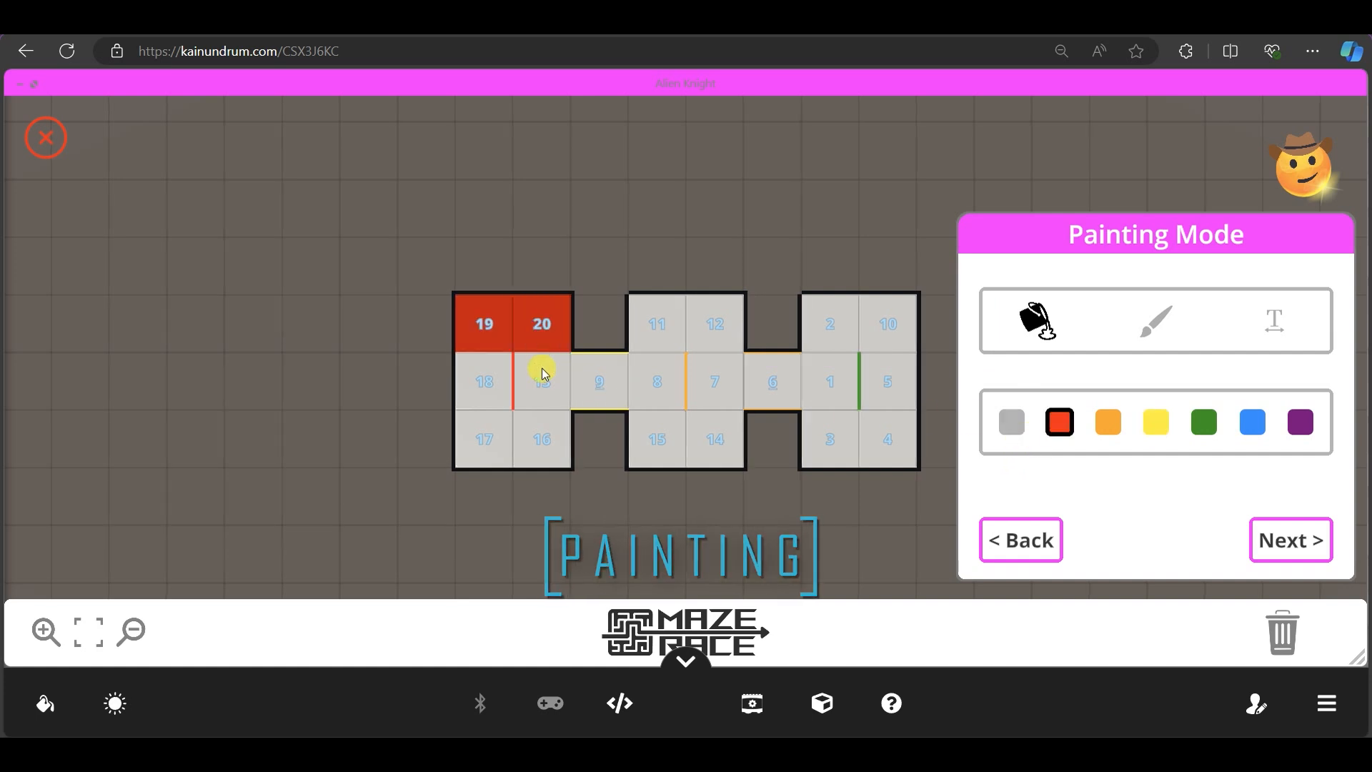
left_click(537, 372)
left_click(481, 386)
left_click(499, 457)
left_click(539, 438)
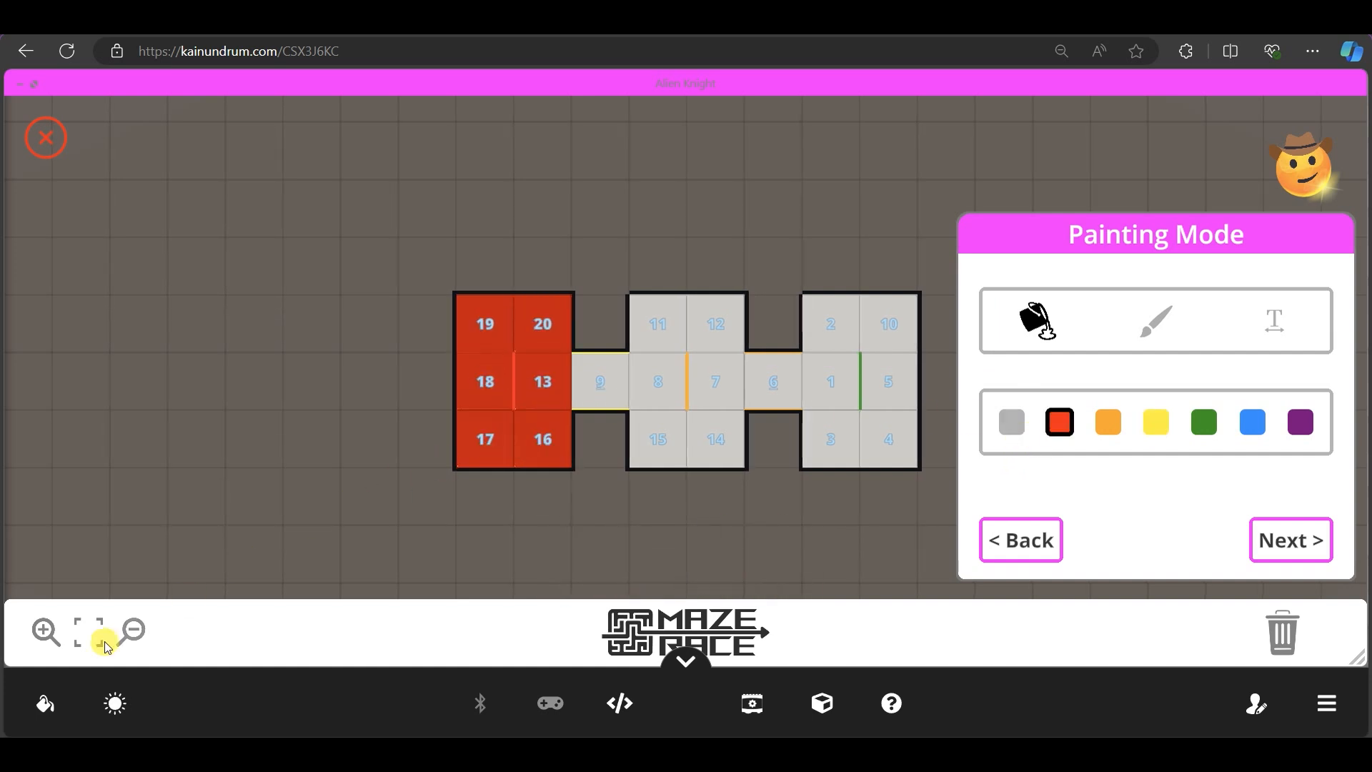
- Paint connecting tile 9 yellow and connecting tile 6 orange
left_click(41, 629)
left_click(41, 629)
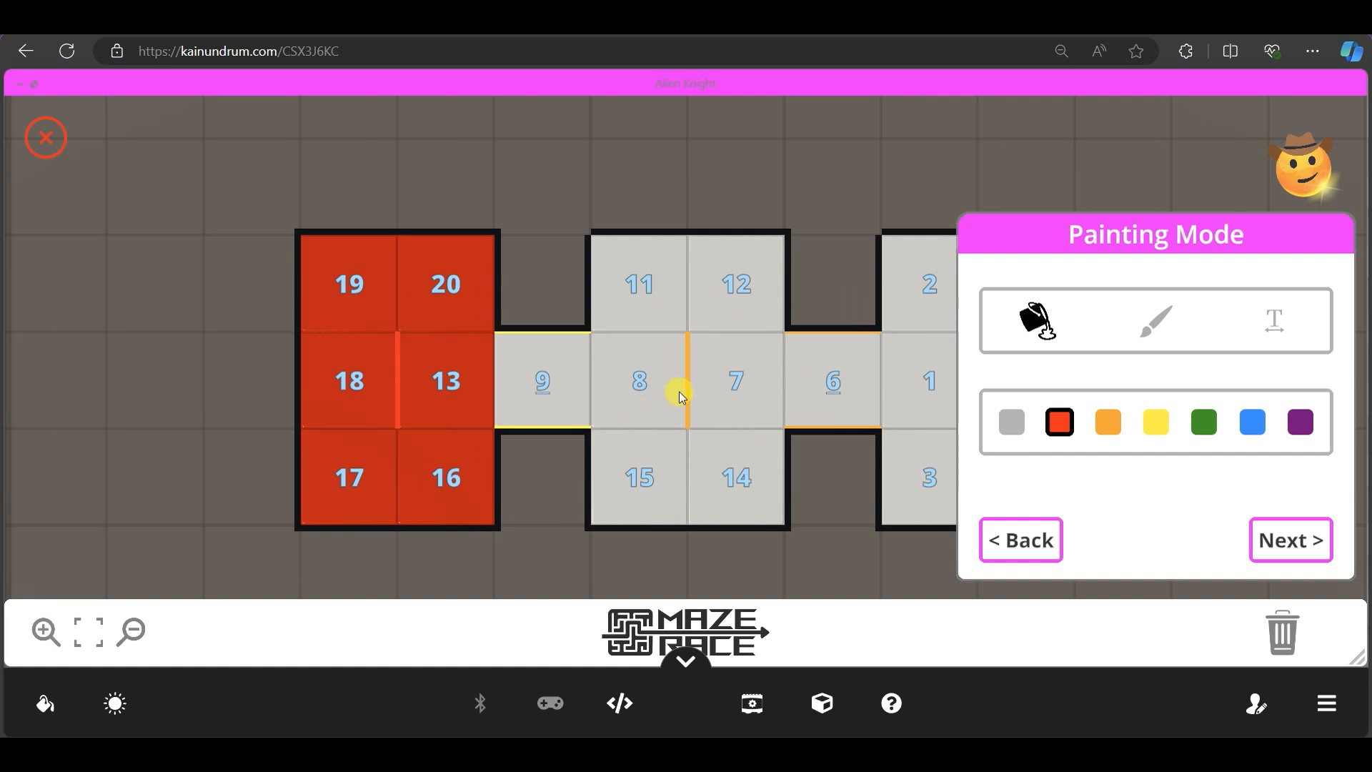
left_click(1156, 422)
left_click(544, 380)
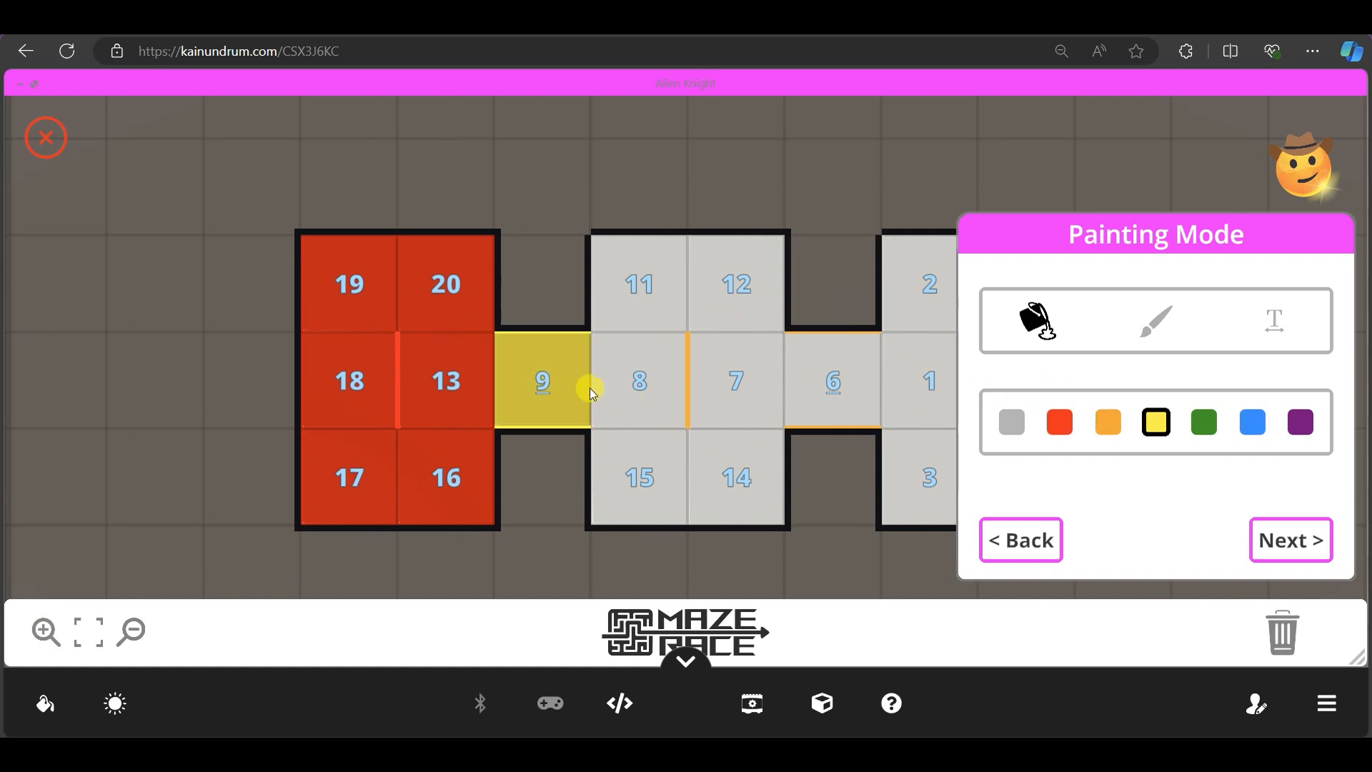
left_click(1108, 422)
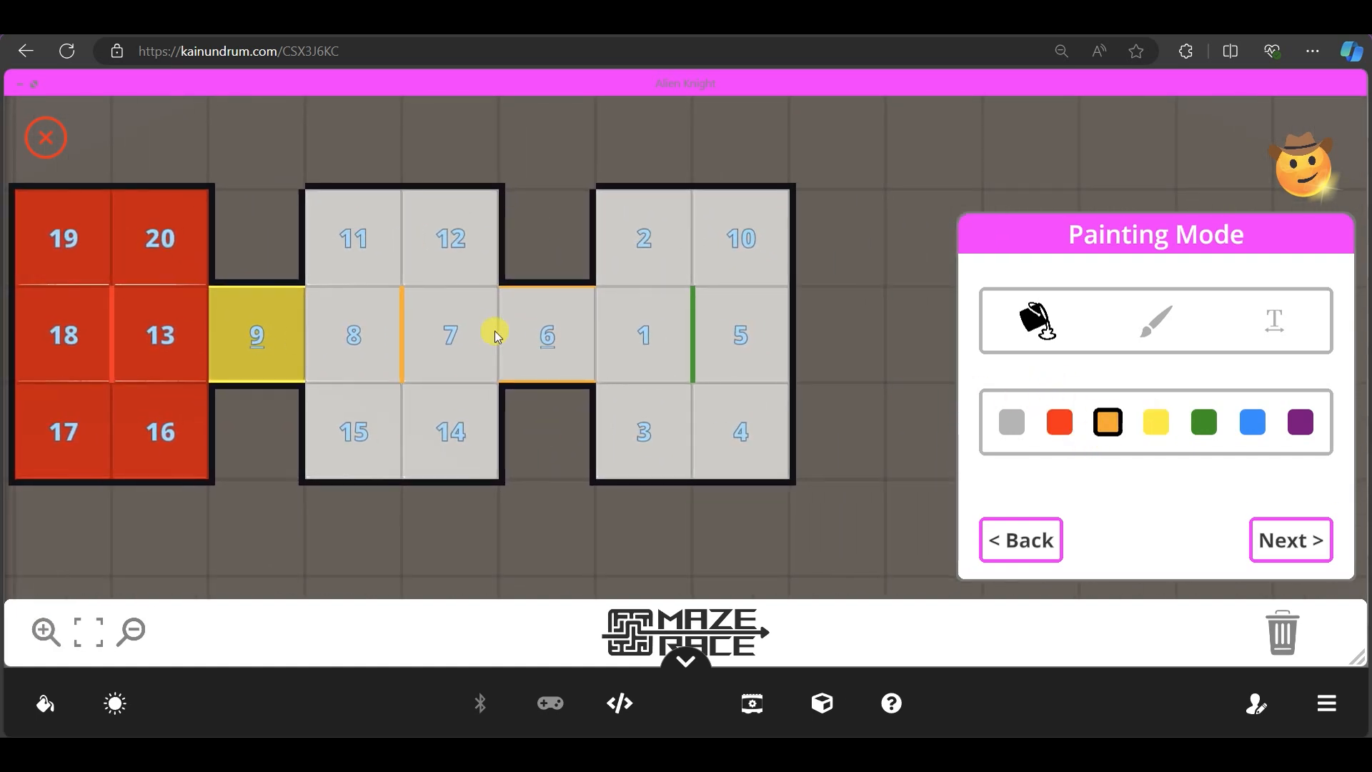
left_click(558, 341)
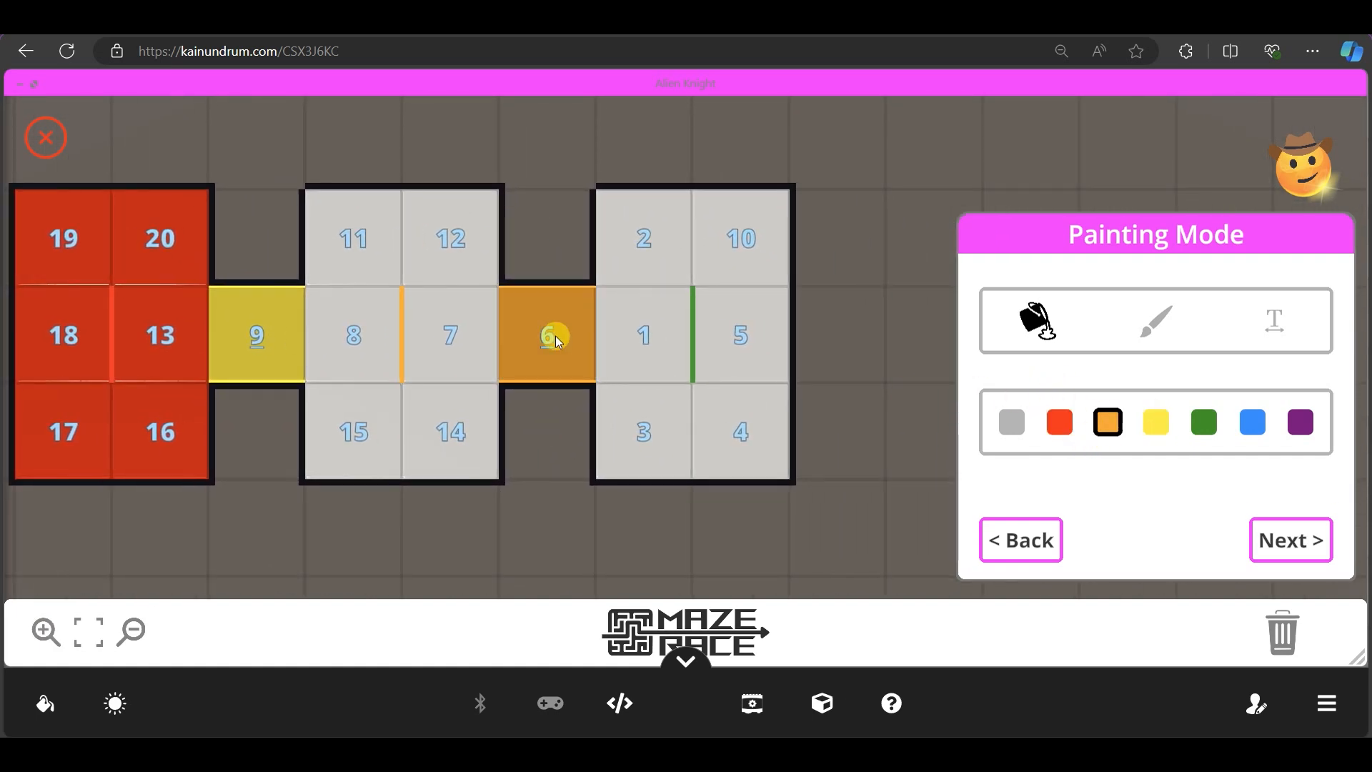
- Fill the middle room's tiles 7, 8, 11, 12, 14 and 15 with yellow
left_click(1159, 423)
left_click(433, 429)
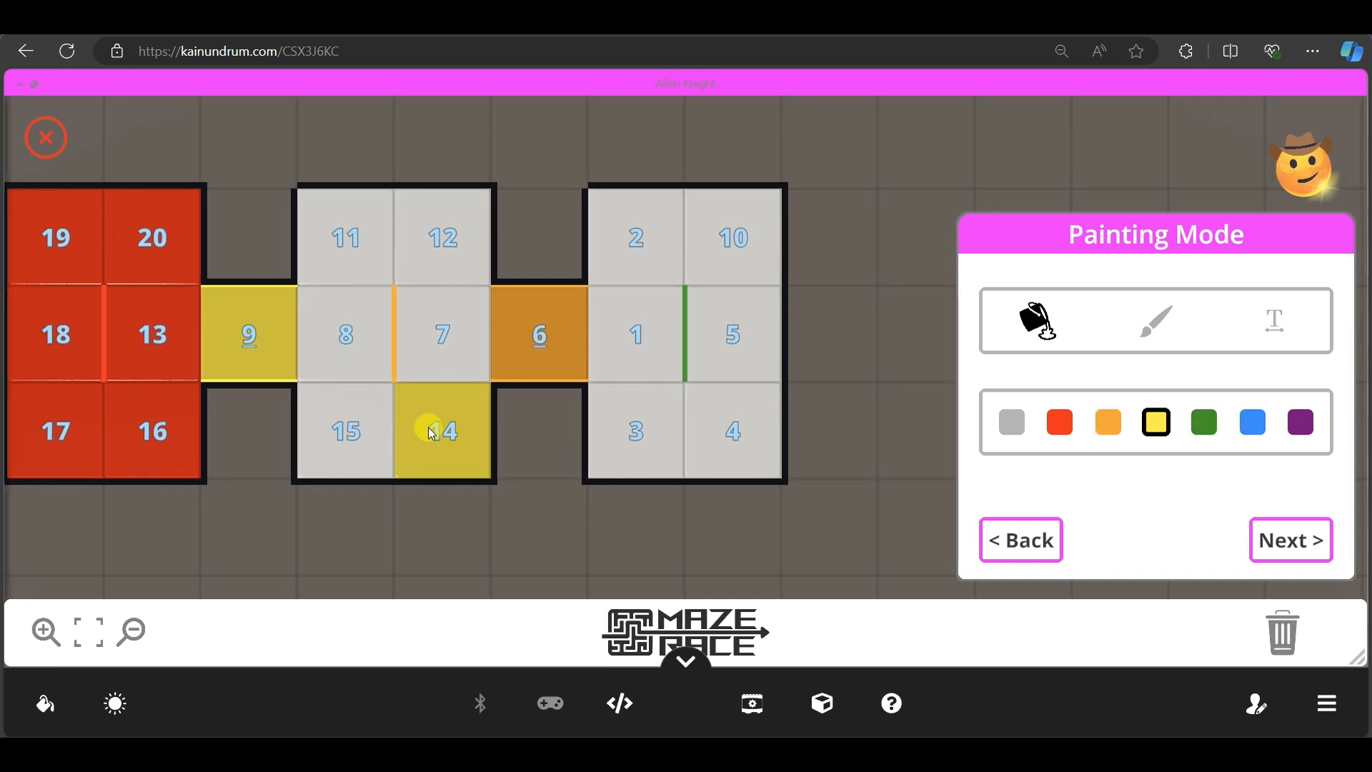
left_click(350, 406)
left_click(368, 350)
left_click(439, 351)
left_click(423, 251)
left_click(357, 241)
- Fill the room of tiles 1 to 5 and 10 with purple
left_click(1300, 422)
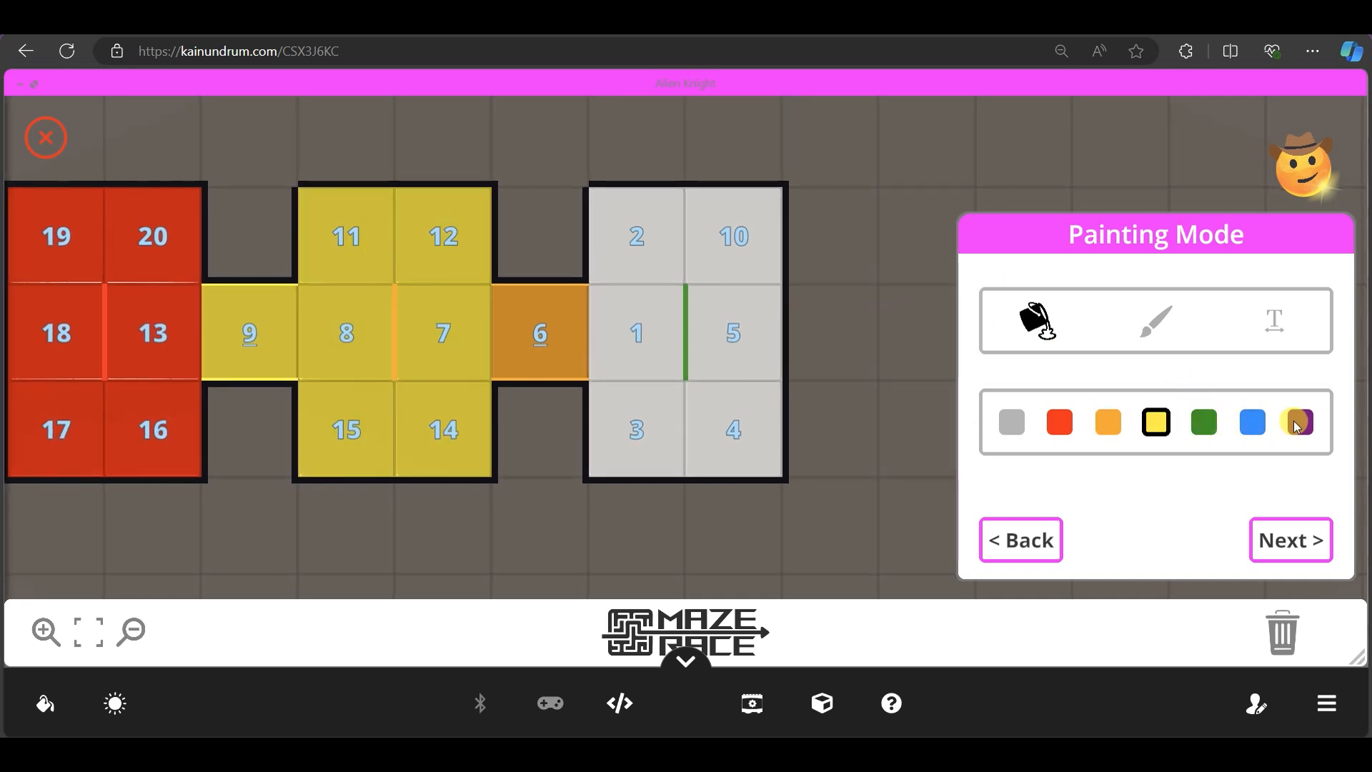
left_click(744, 428)
left_click(637, 429)
left_click(643, 332)
left_click(637, 236)
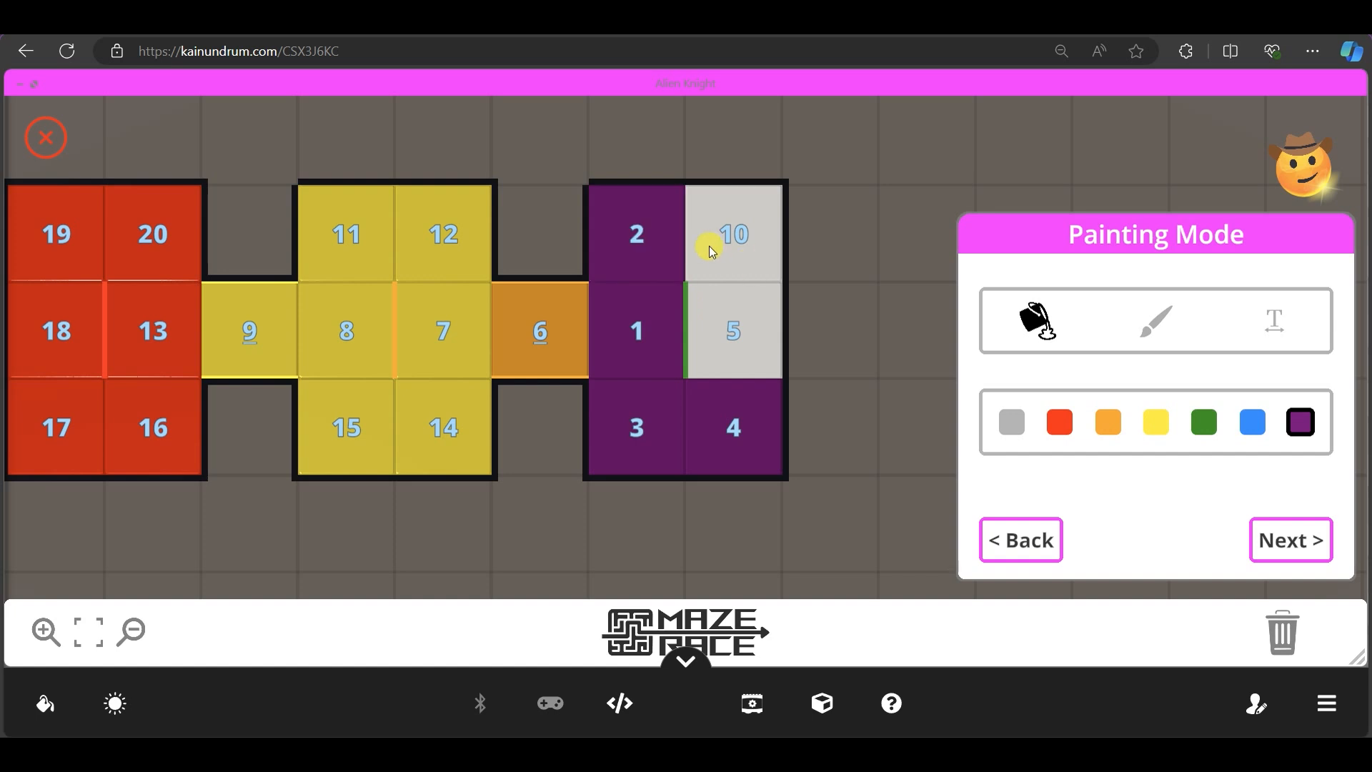
left_click(734, 235)
left_click(734, 332)
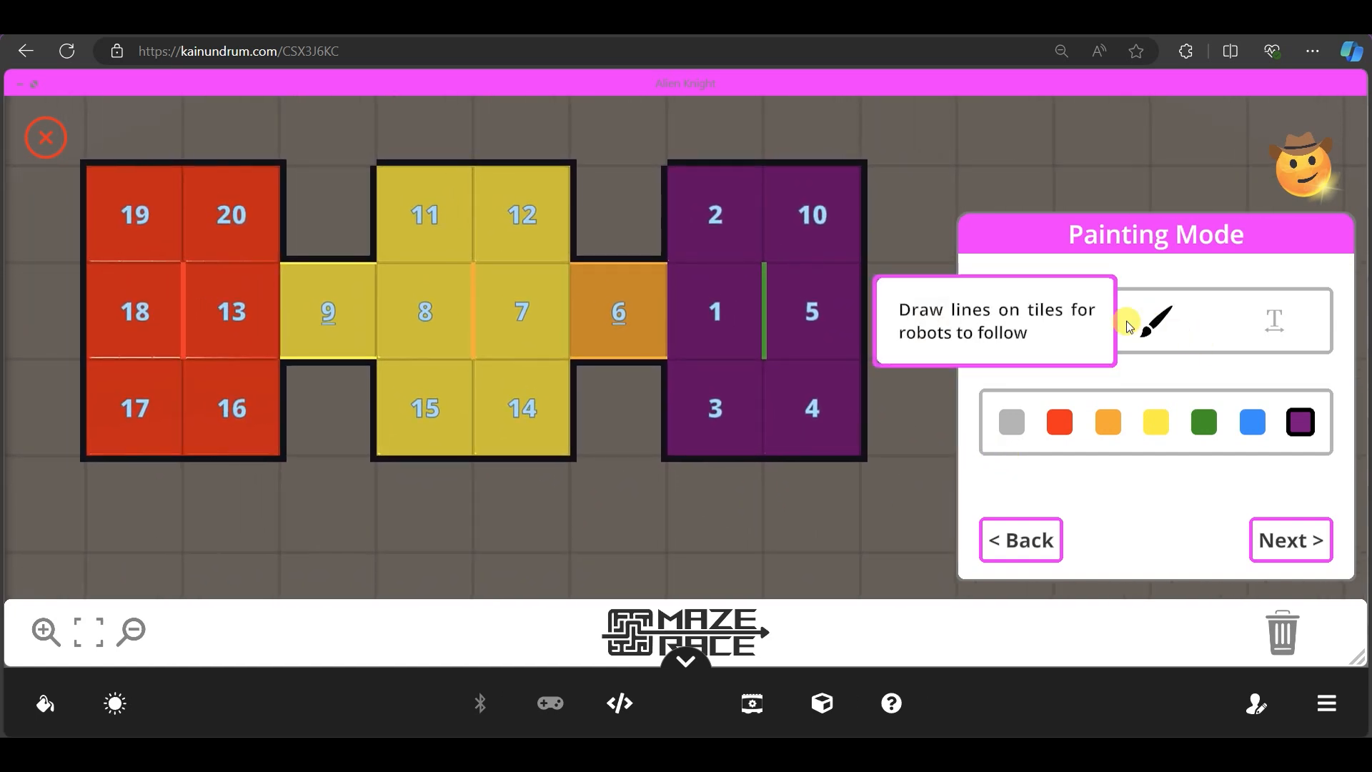
- Draw a yellow smiley face on tile 2 using the brush at size 0.3
left_click(1154, 323)
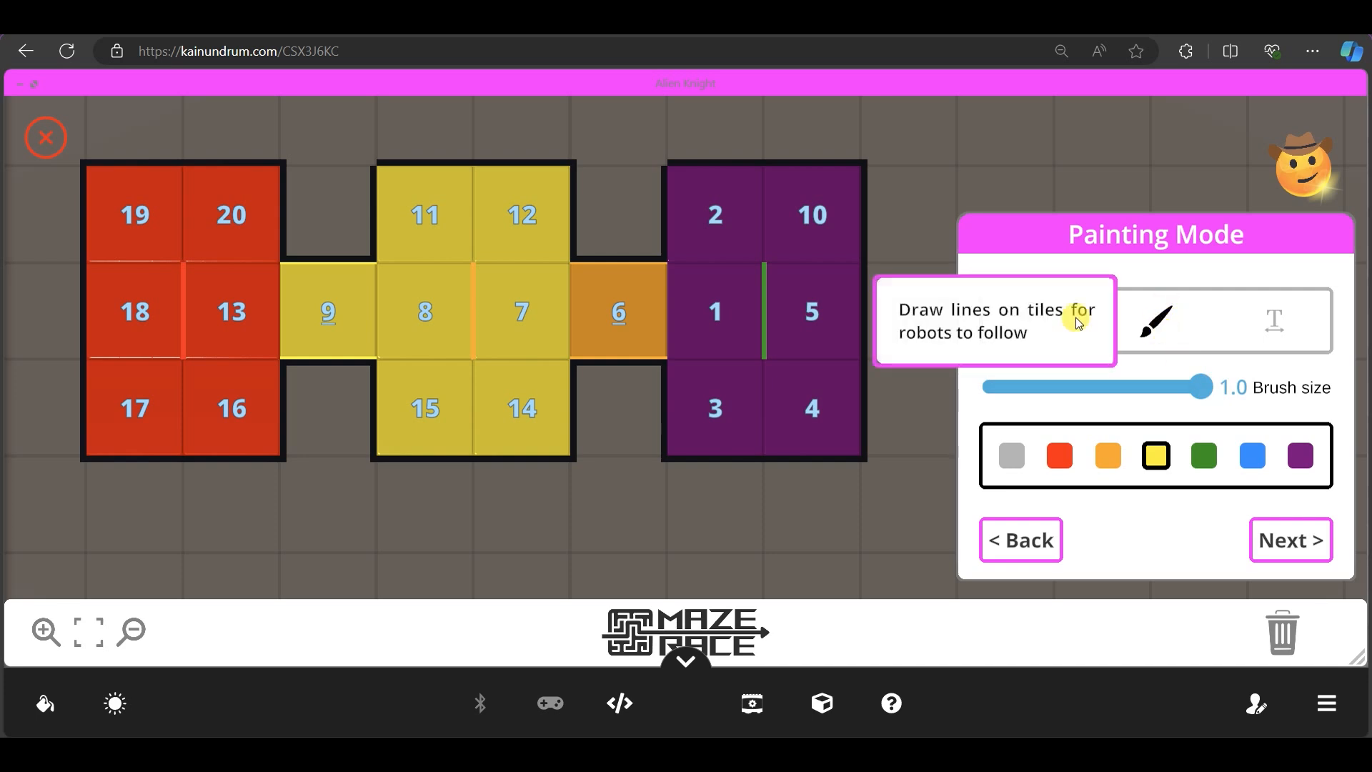
left_click_drag(1191, 385, 1041, 387)
mouse_move(733, 189)
left_mouse_down()
mouse_move(686, 224)
mouse_move(727, 188)
left_mouse_up()
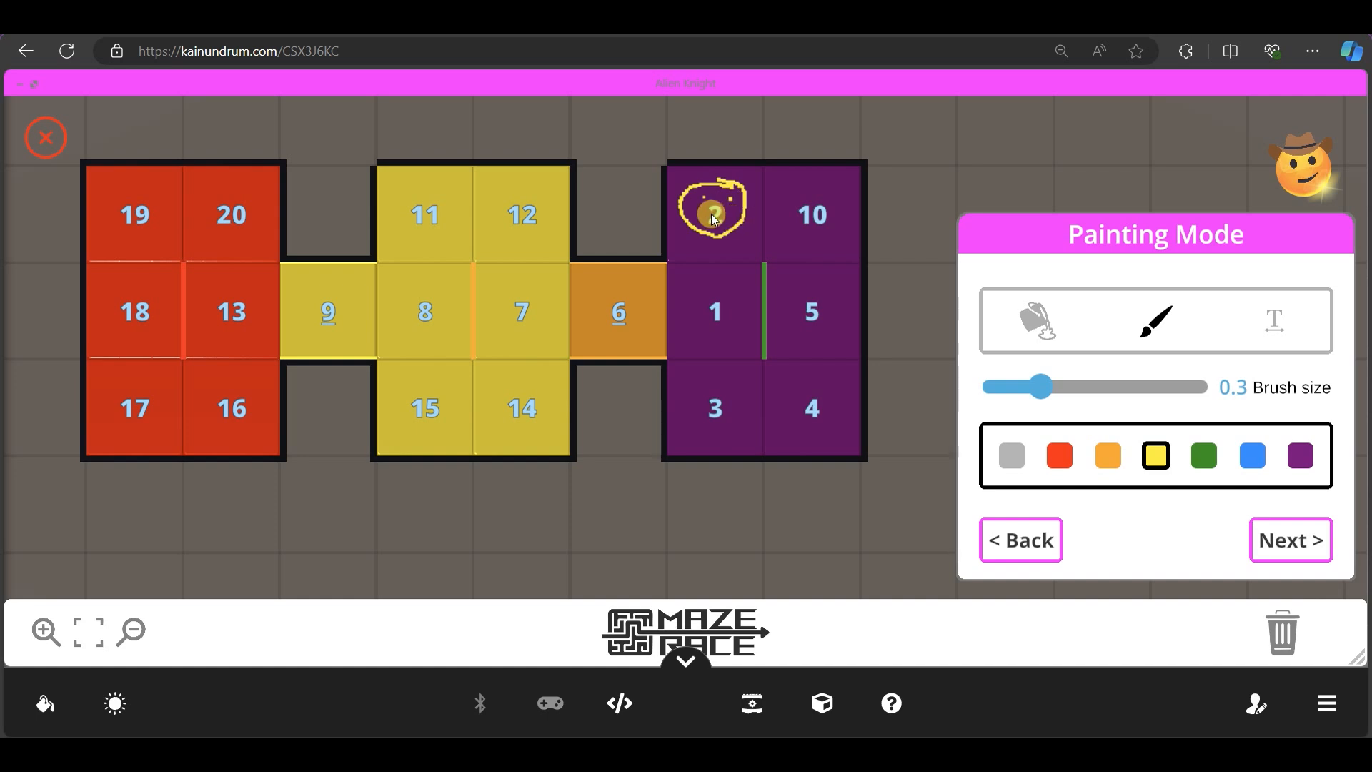
- Write the text "purple room" on tile 1 in purple
left_click(1252, 338)
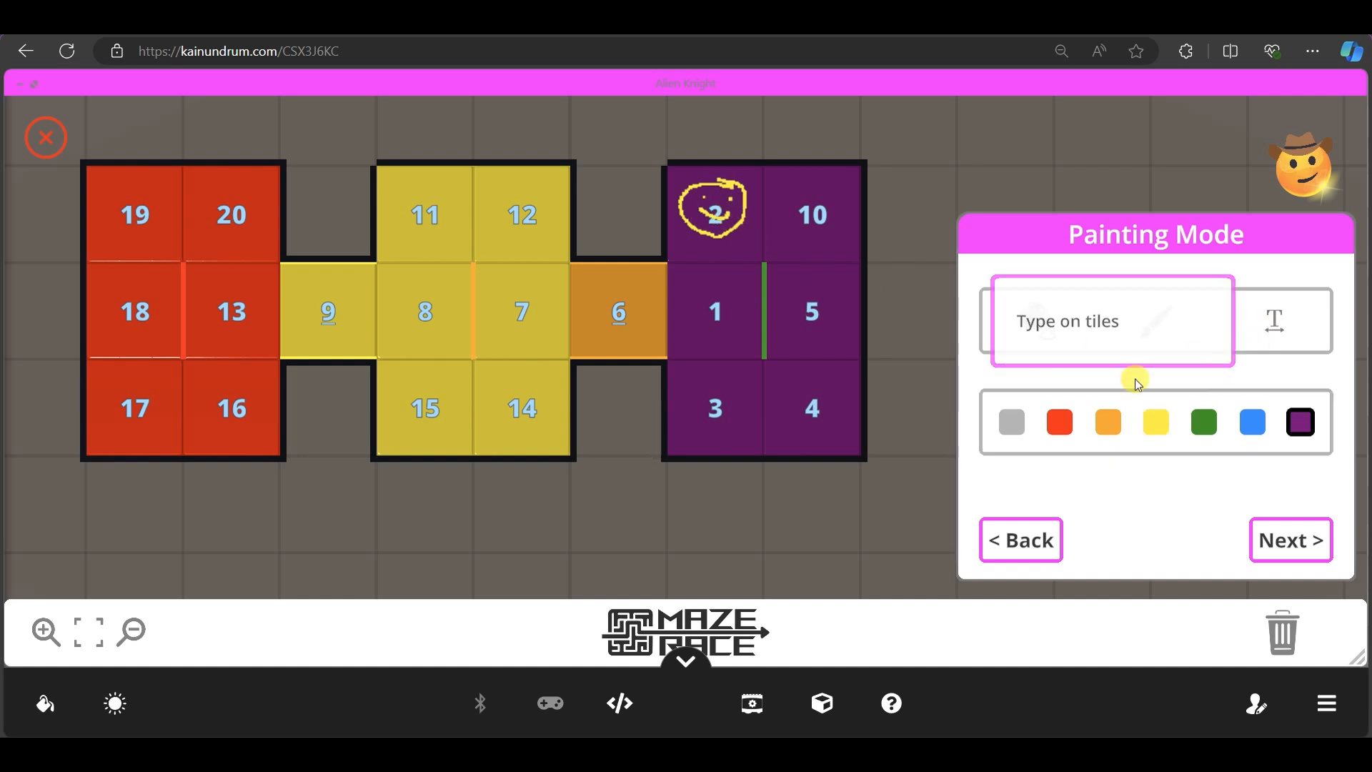
left_click(697, 346)
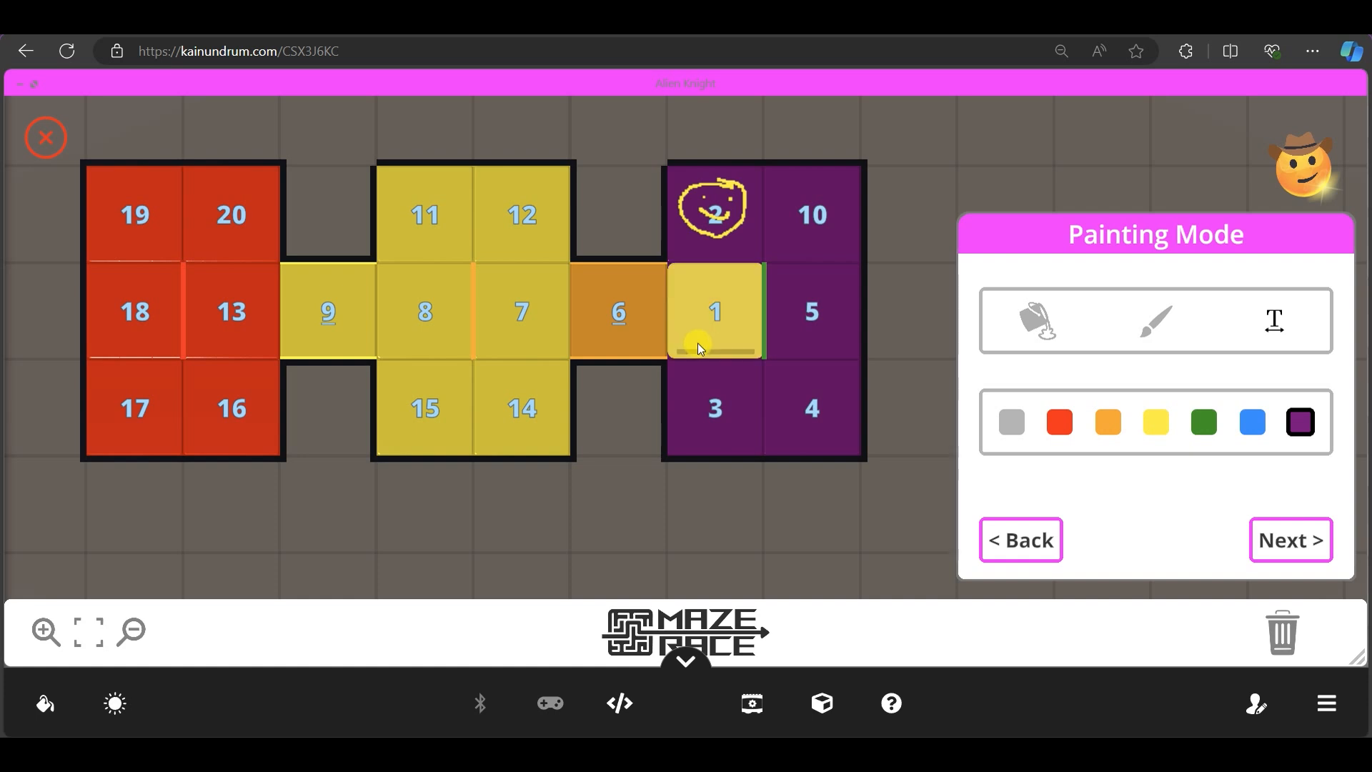
type("purple room")
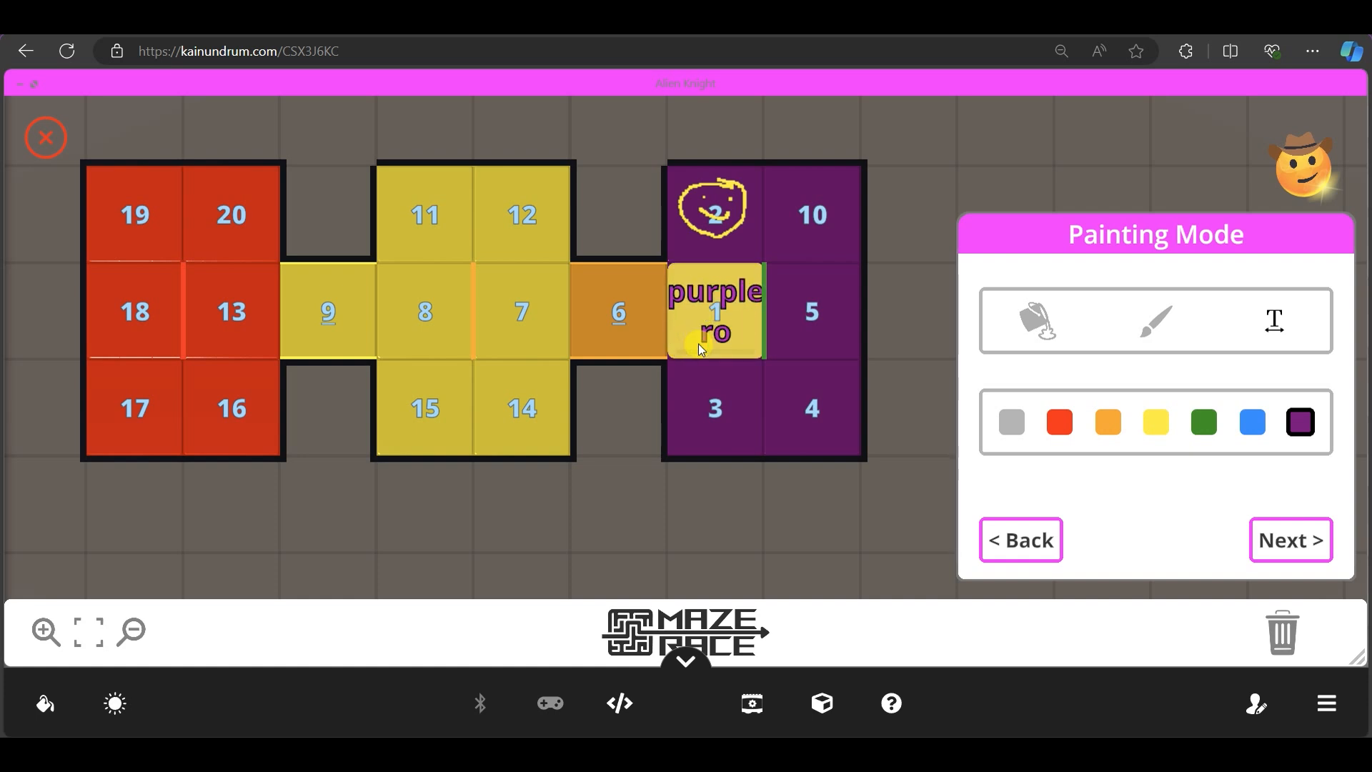
left_click(744, 411)
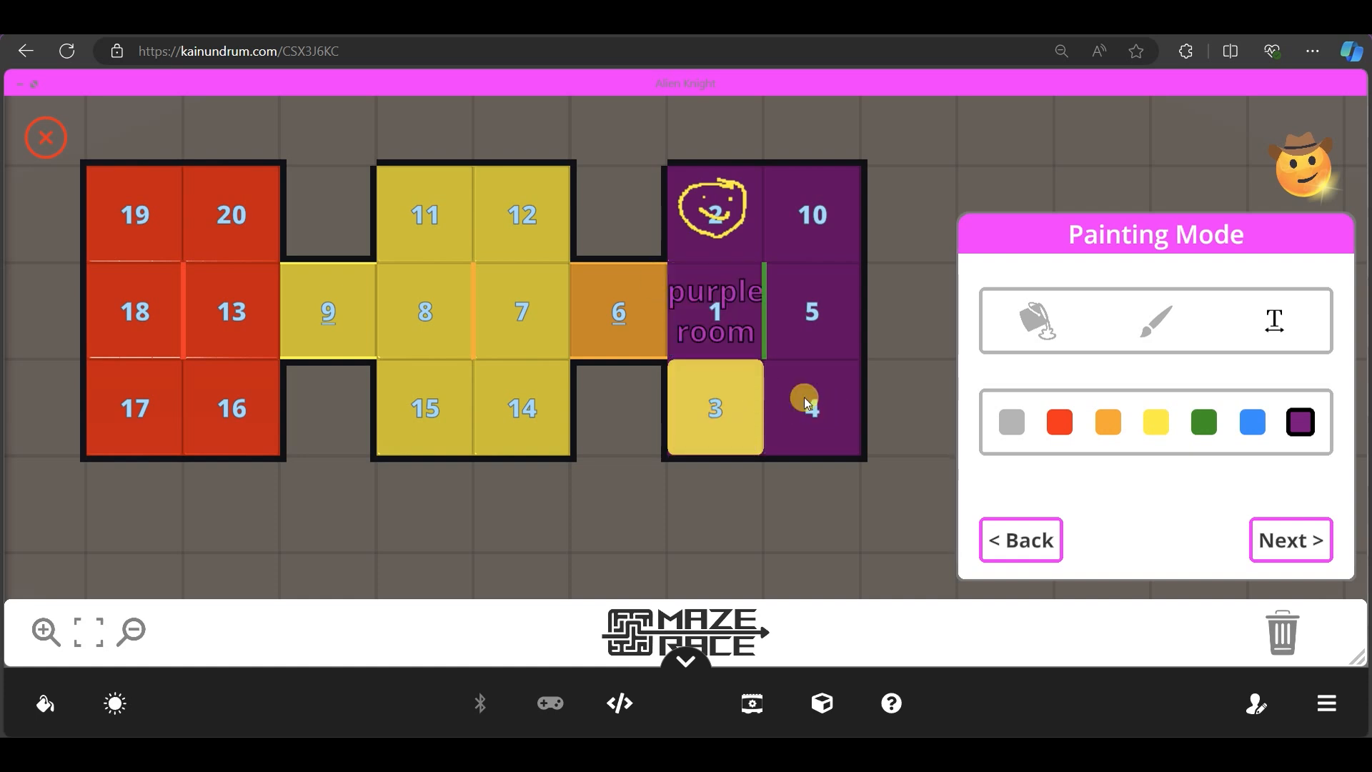
- Write "yellow" on tile 8 and "red" on tile 18 in purple text
left_click(431, 336)
type("ye")
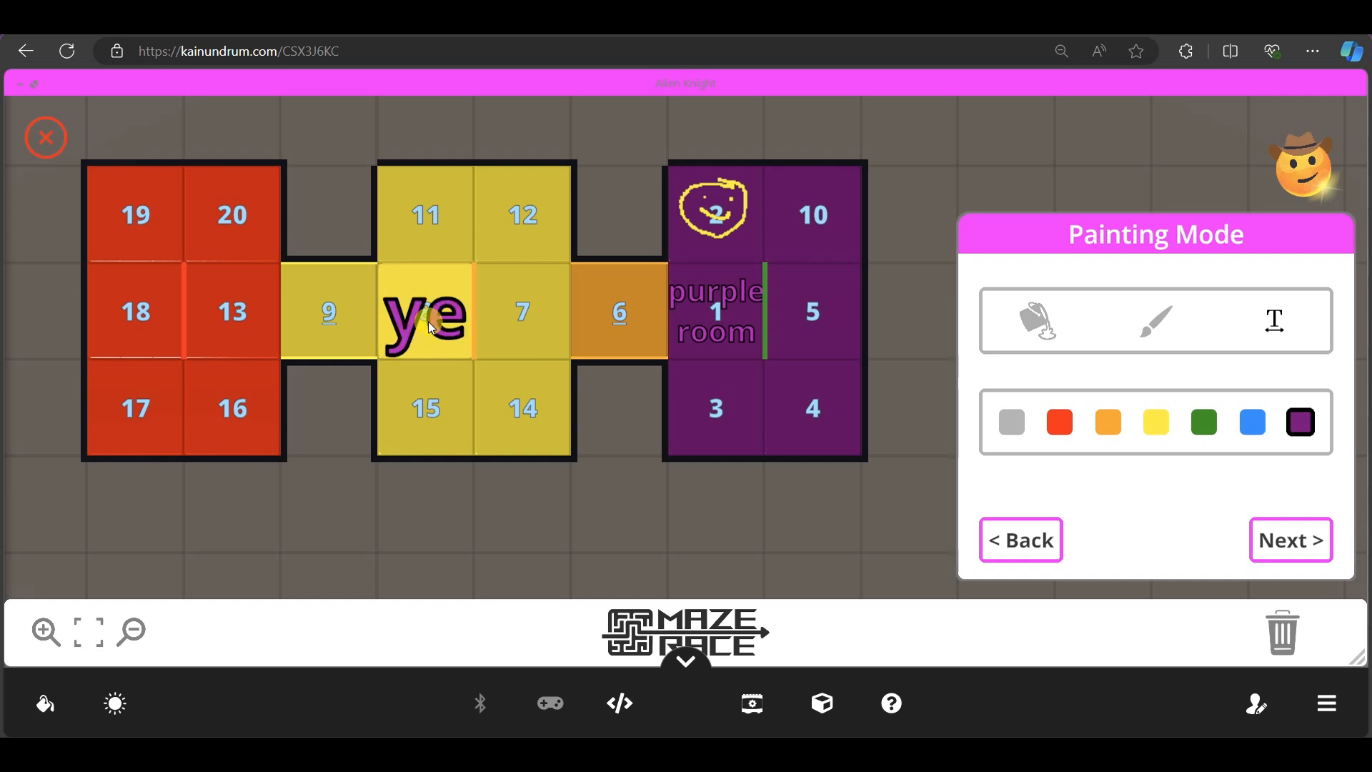
type("llow")
left_click(107, 321)
type("red")
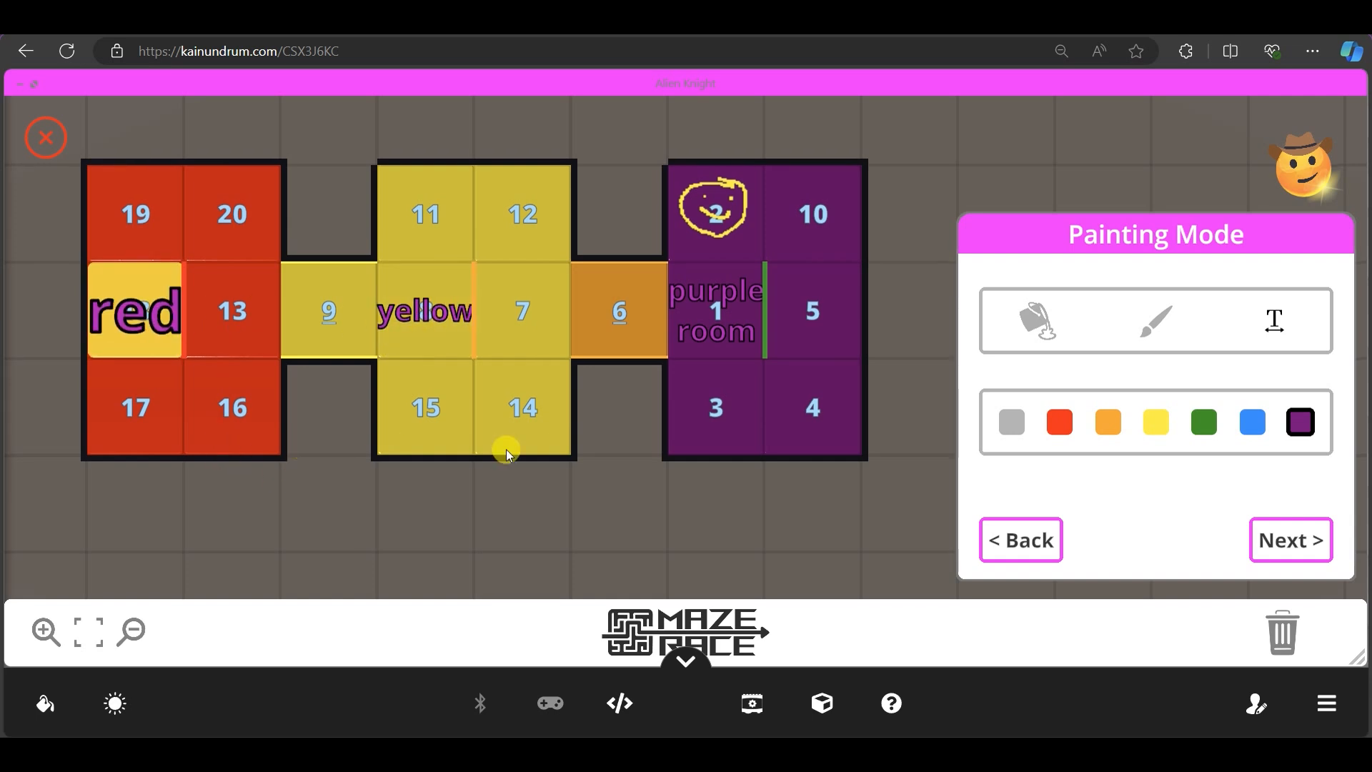
- Continue to the object editor and place the start on tile 19 and the finish on tile 4
left_click(1292, 560)
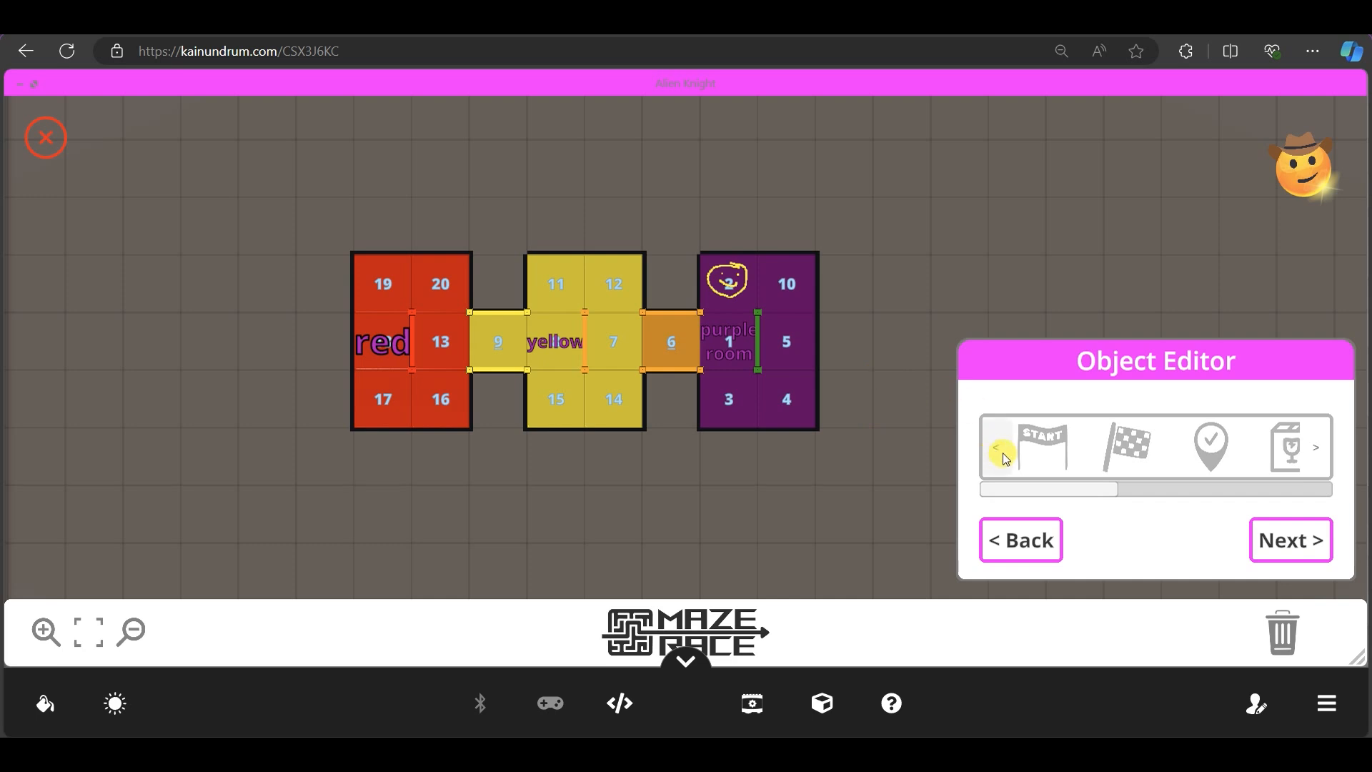
left_click_drag(1043, 443, 530, 451)
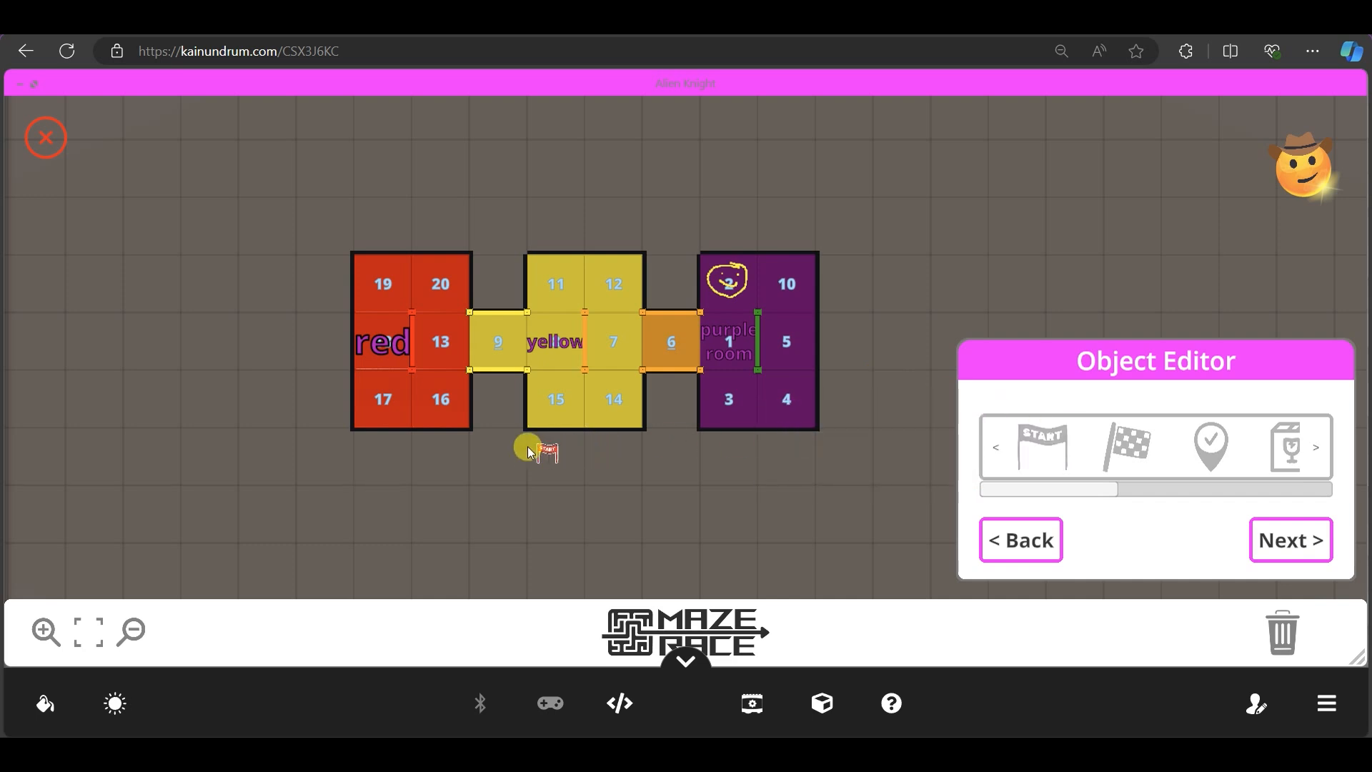
left_click_drag(390, 289, 390, 286)
left_click_drag(1119, 453, 790, 416)
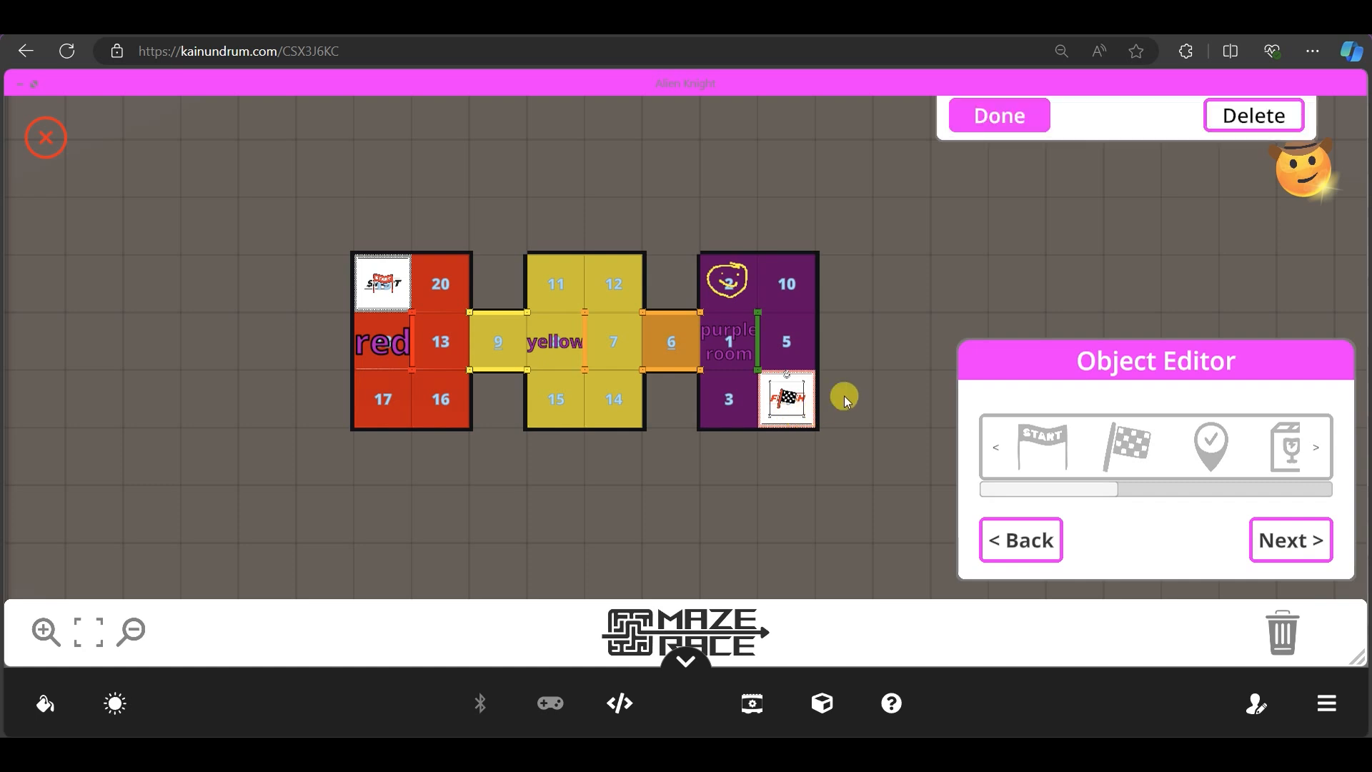
left_click_drag(1060, 452, 384, 283)
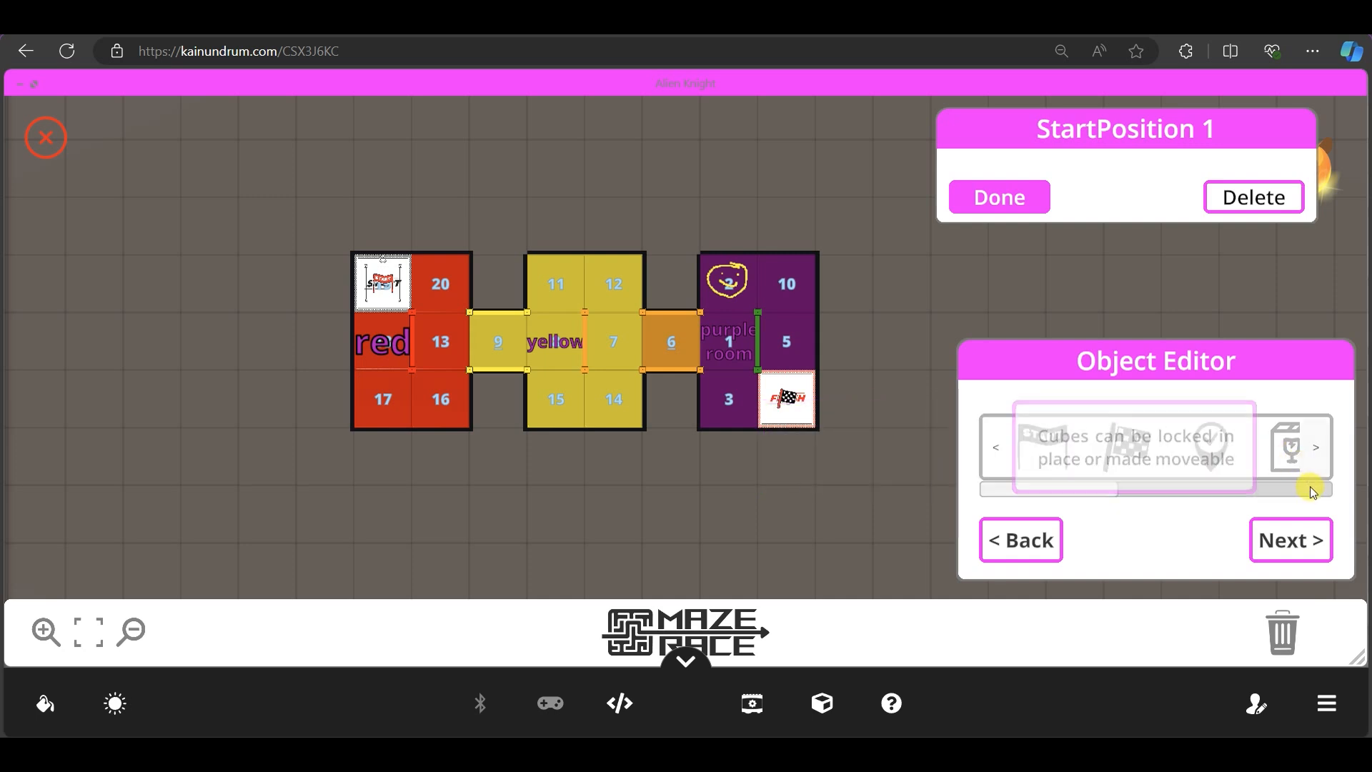
- Place one checkpoint on tile 16 and a second one on tile 12
mouse_move(1103, 491)
left_mouse_down()
mouse_move(1117, 490)
mouse_move(1074, 476)
mouse_move(1238, 484)
mouse_move(1116, 489)
left_mouse_up()
left_click_drag(1097, 486, 856, 382)
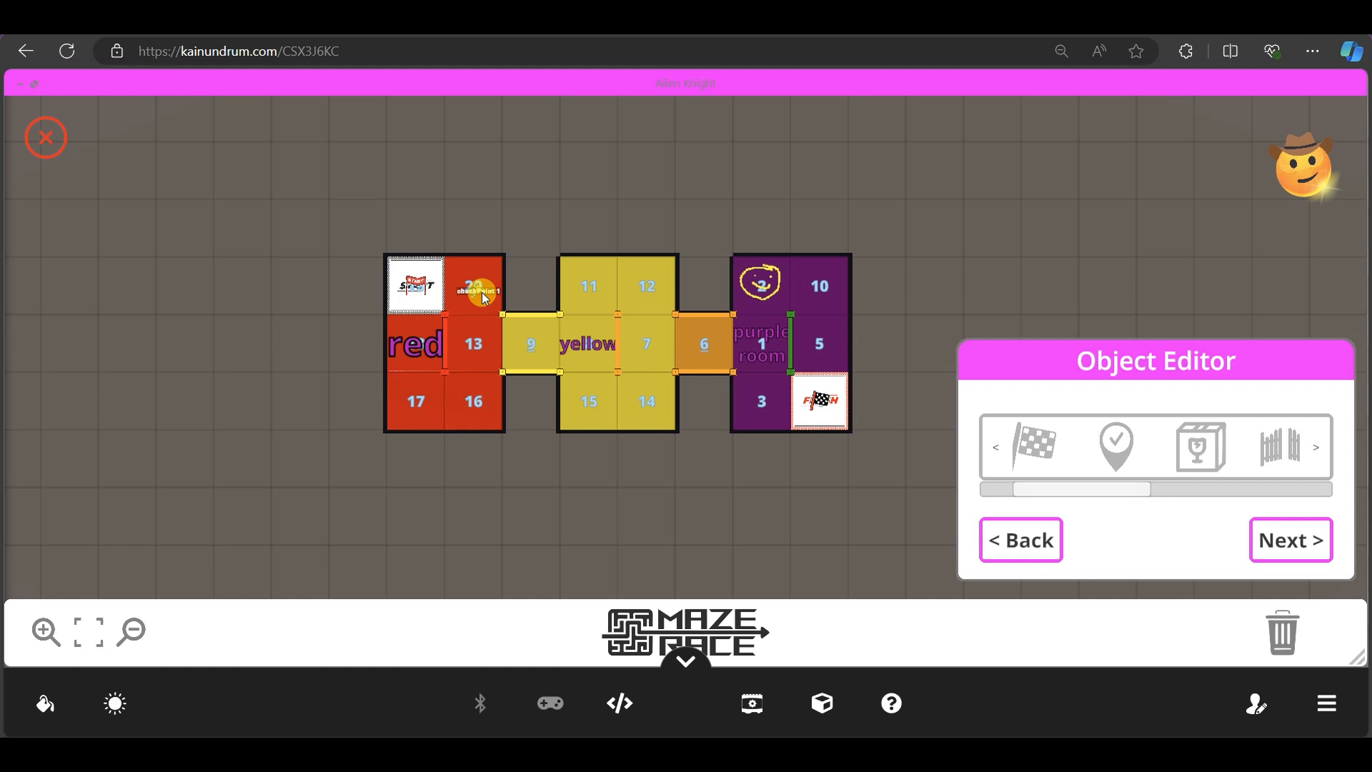
left_click_drag(481, 412, 479, 409)
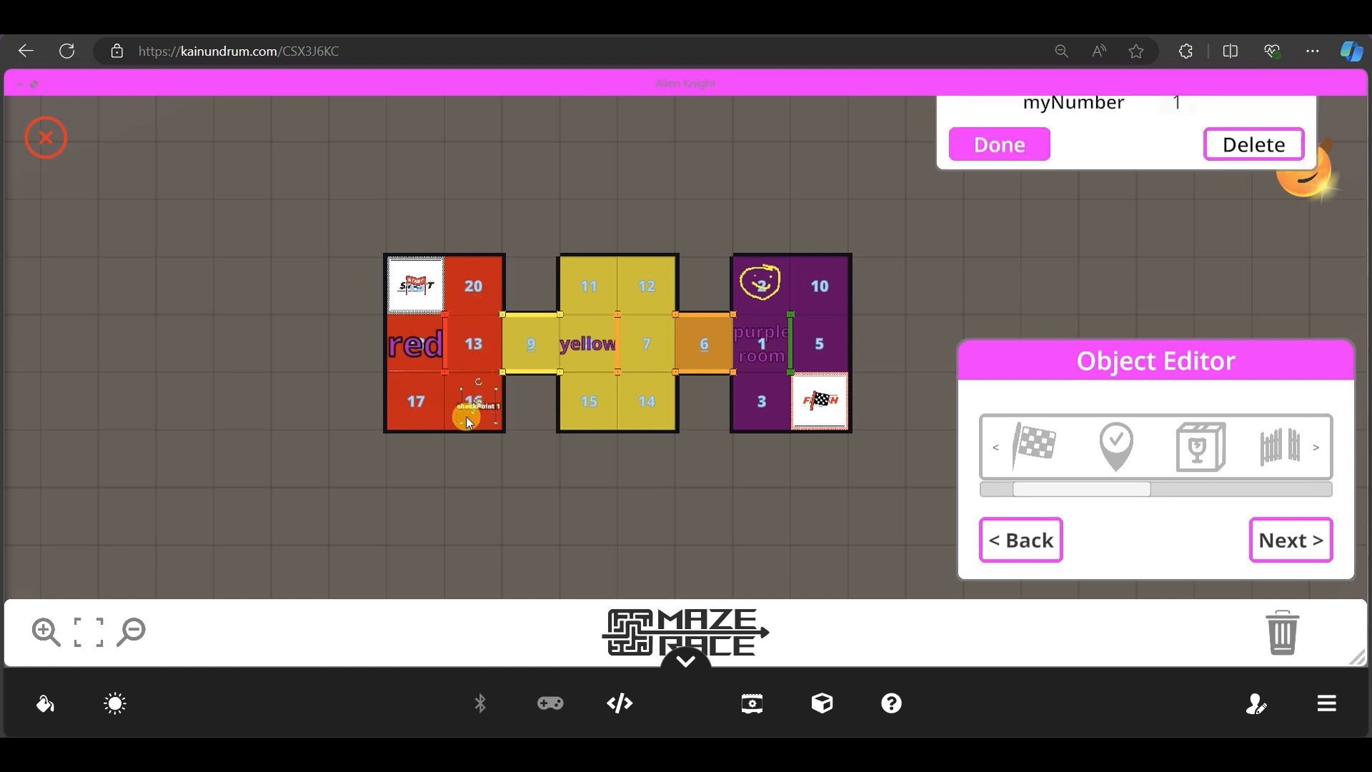
left_click_drag(1126, 452, 669, 277)
left_click(646, 281)
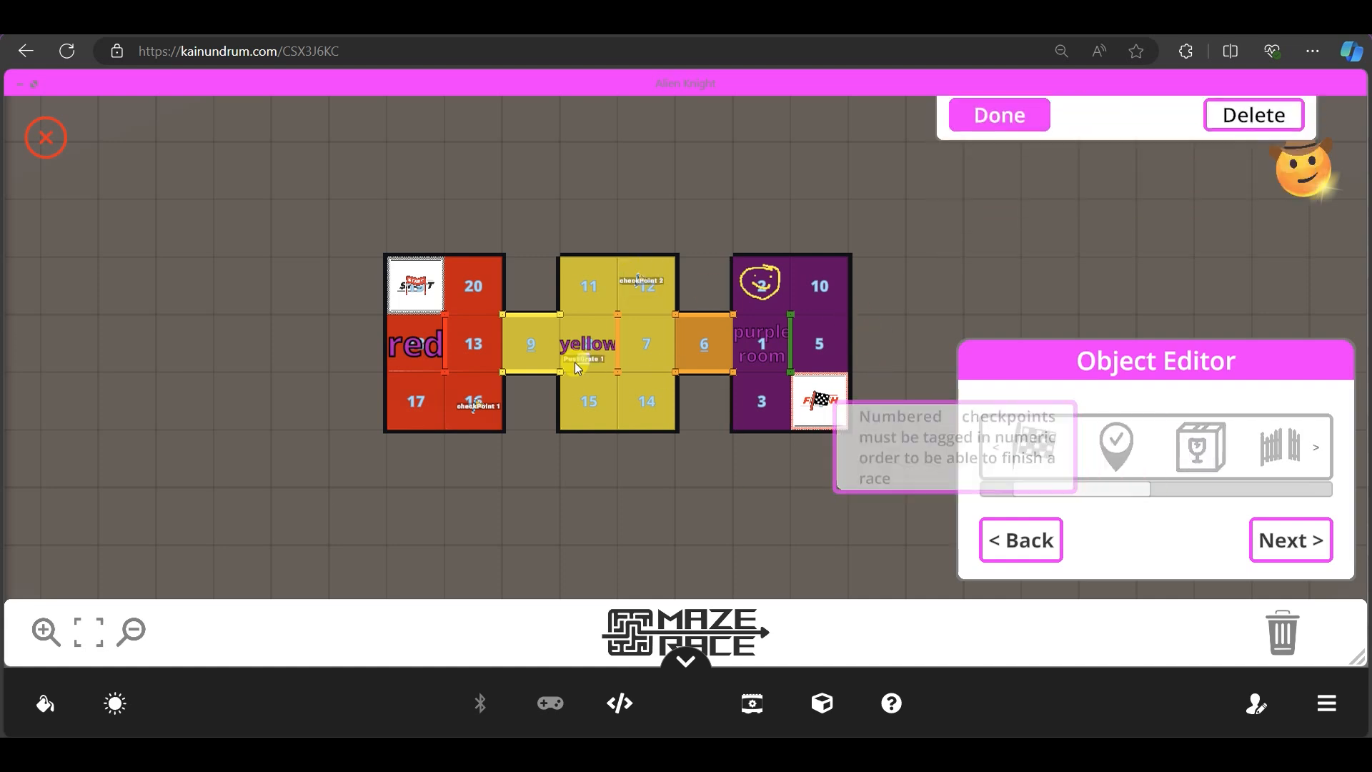
- Place a push crate on tile 13, colour it green and make it moveable
left_click_drag(1117, 447, 450, 346)
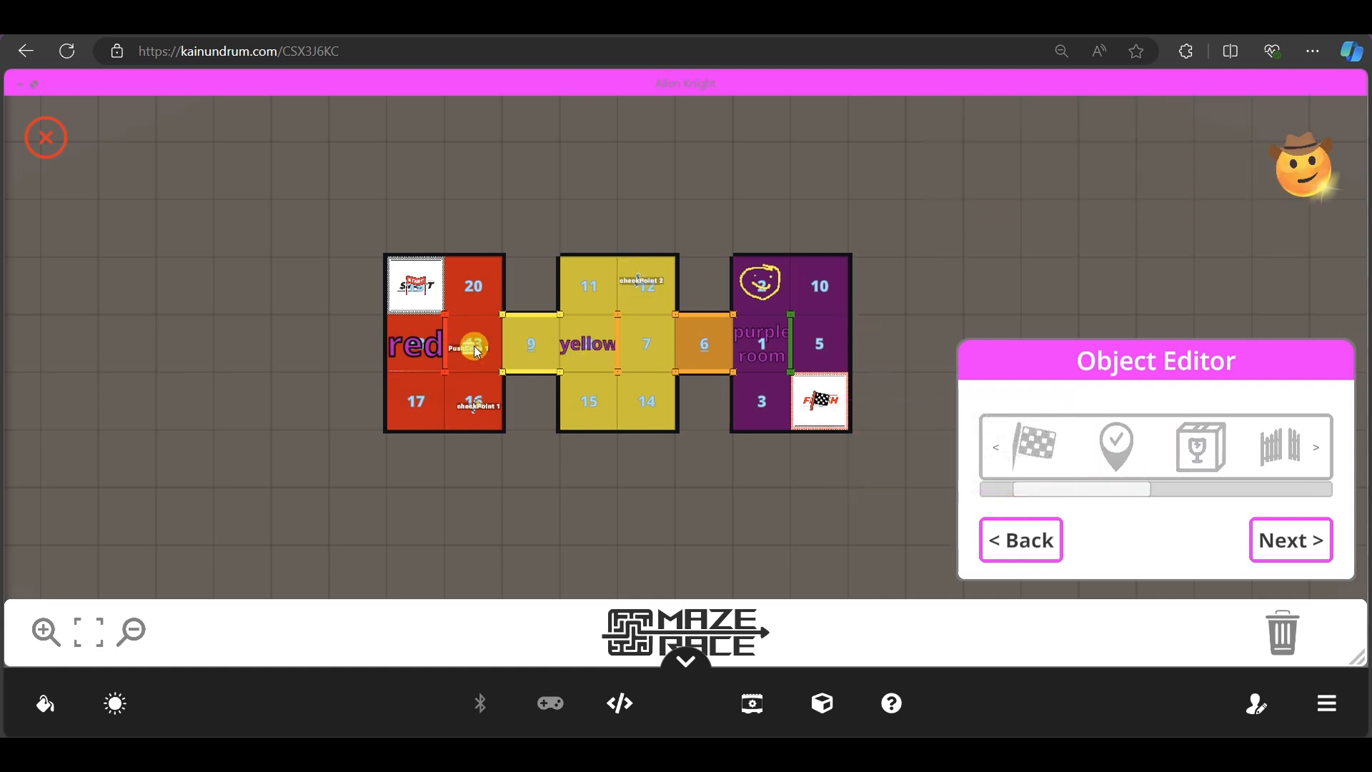
left_click(475, 349)
scroll(475, 354, "up", 7)
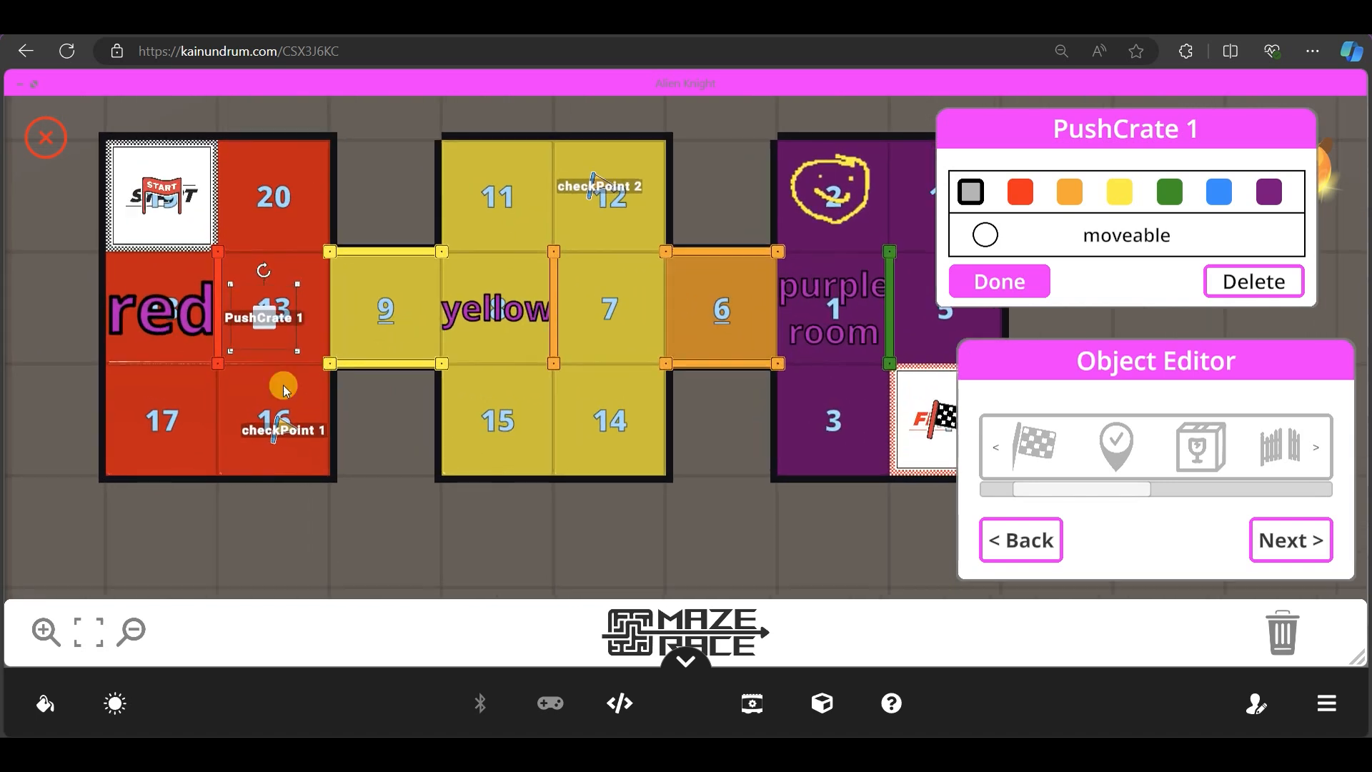
scroll(284, 385, "up", 4)
left_click_drag(209, 412, 422, 303)
scroll(421, 303, "up", 1)
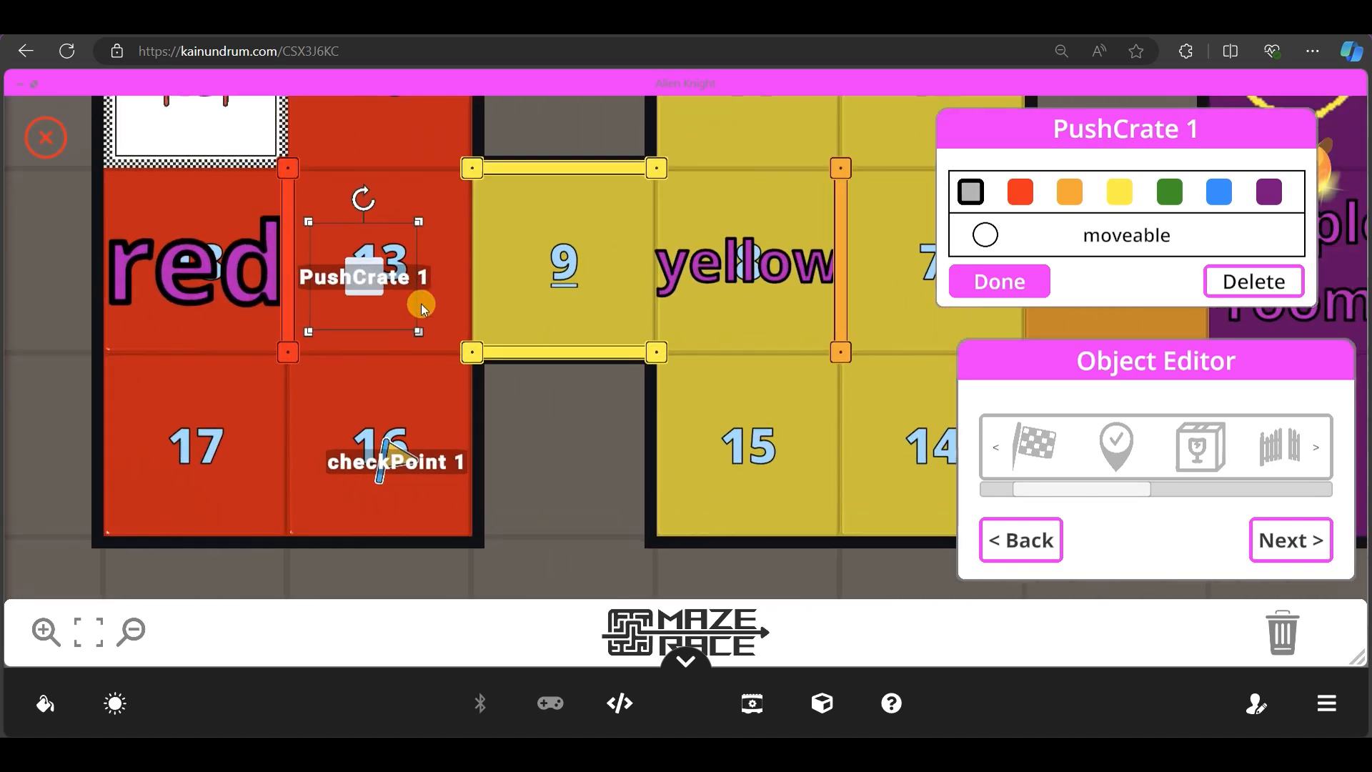
scroll(421, 303, "up", 3)
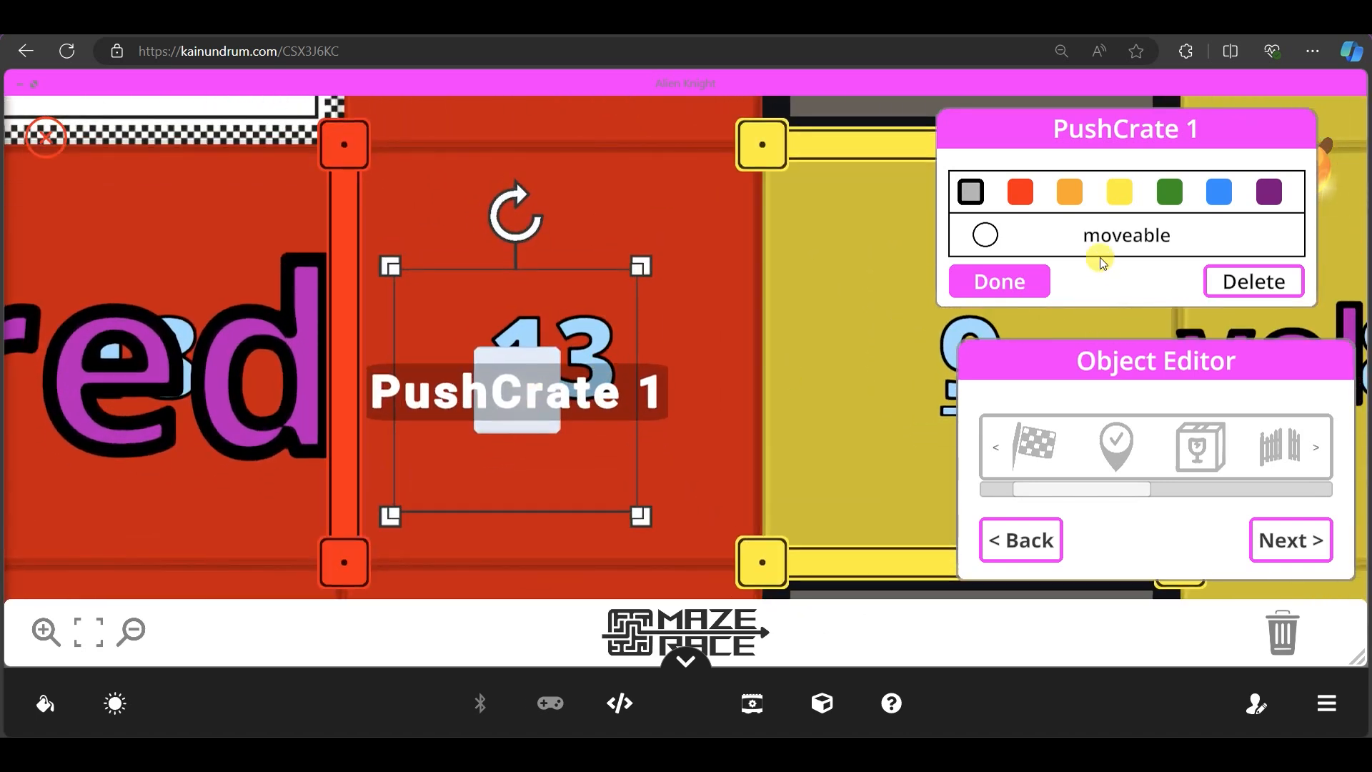
left_click(1168, 197)
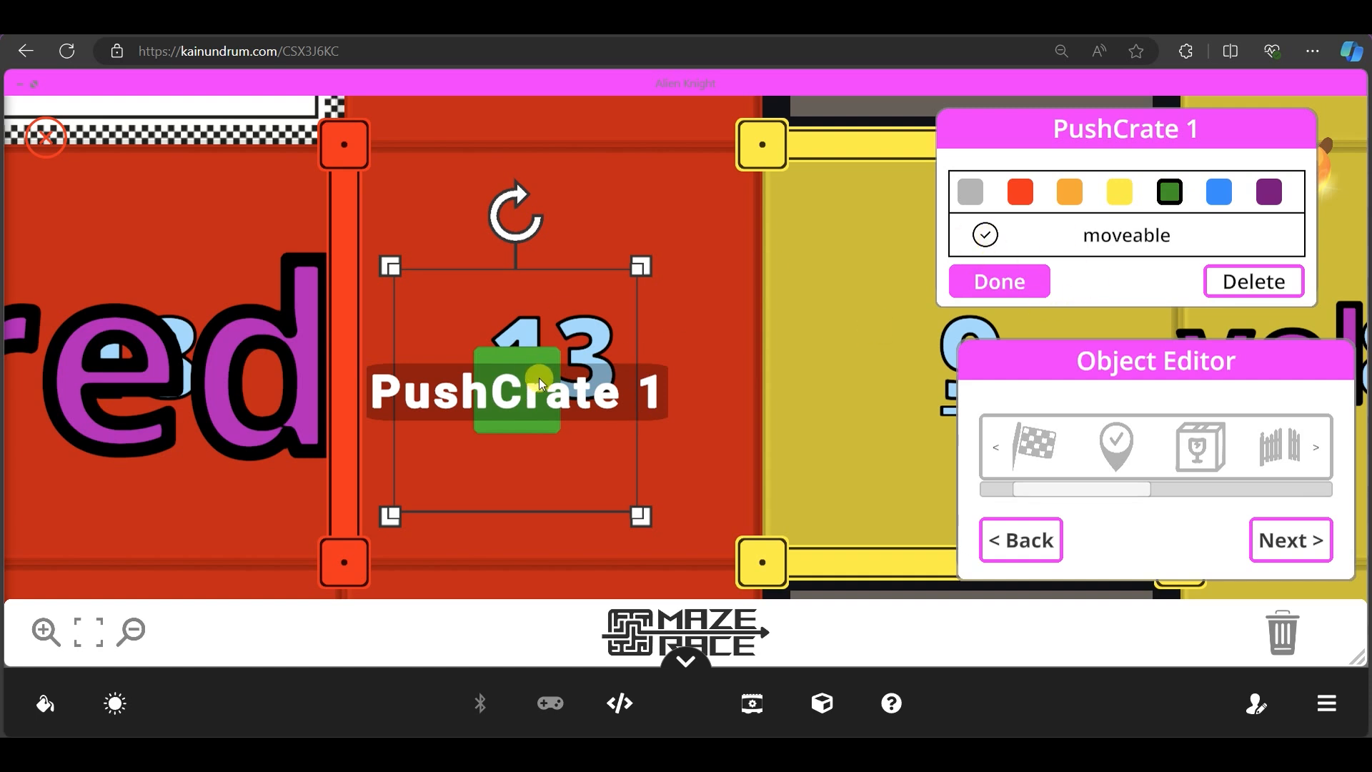
- Check the number setting of the checkpoint on tile 16 and close its properties
scroll(546, 408, "down", 4)
left_click_drag(722, 550, 634, 430)
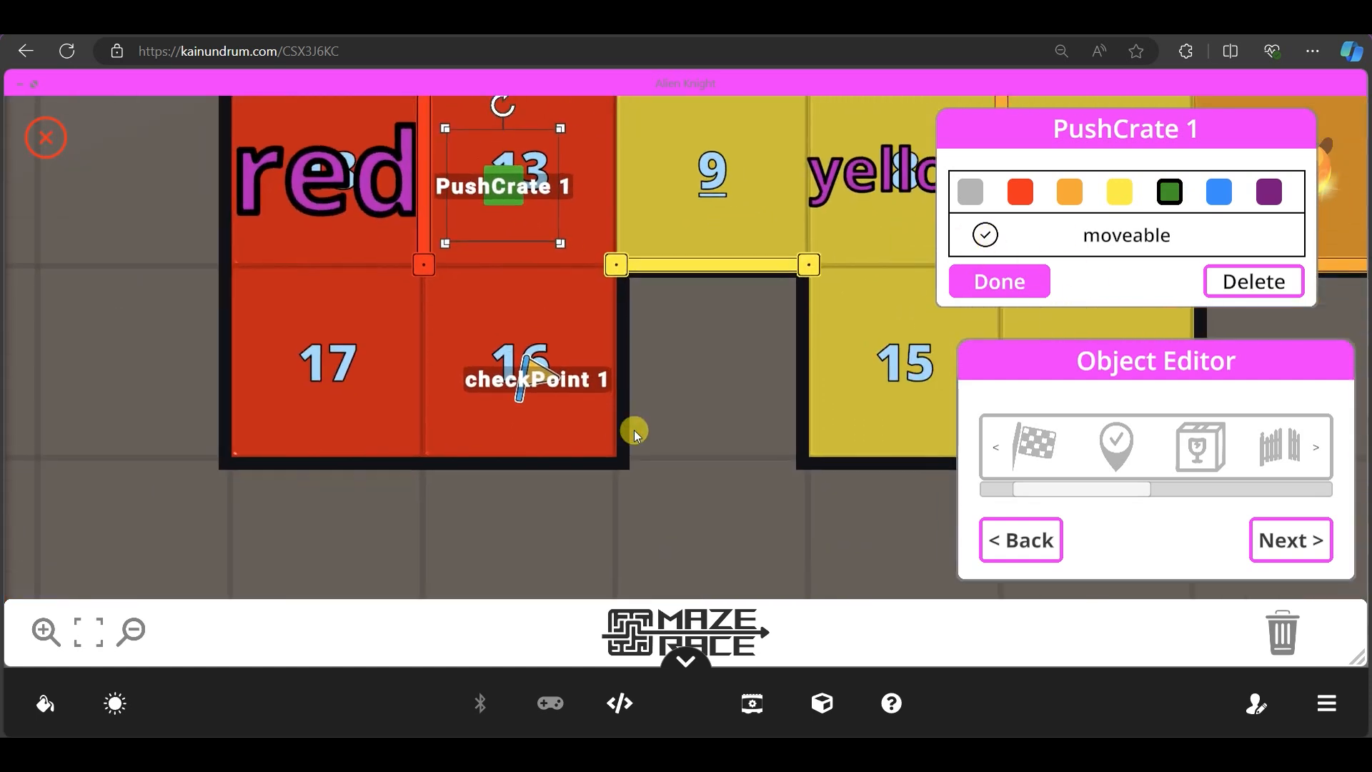
left_click(516, 379)
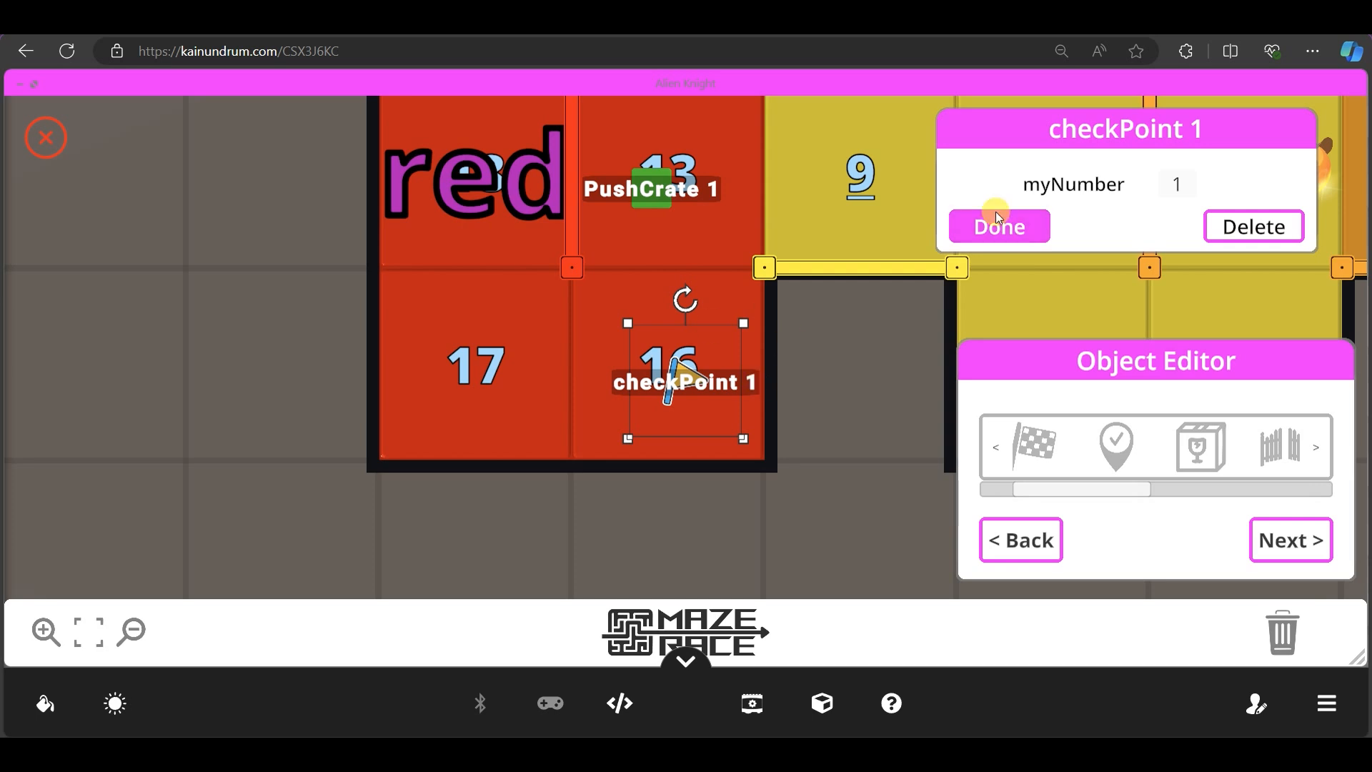
left_click(1014, 228)
- Place gates between tiles 13 and 9 and between tiles 6 and 1, leaving StartOpen unticked
left_click_drag(1122, 489, 814, 159)
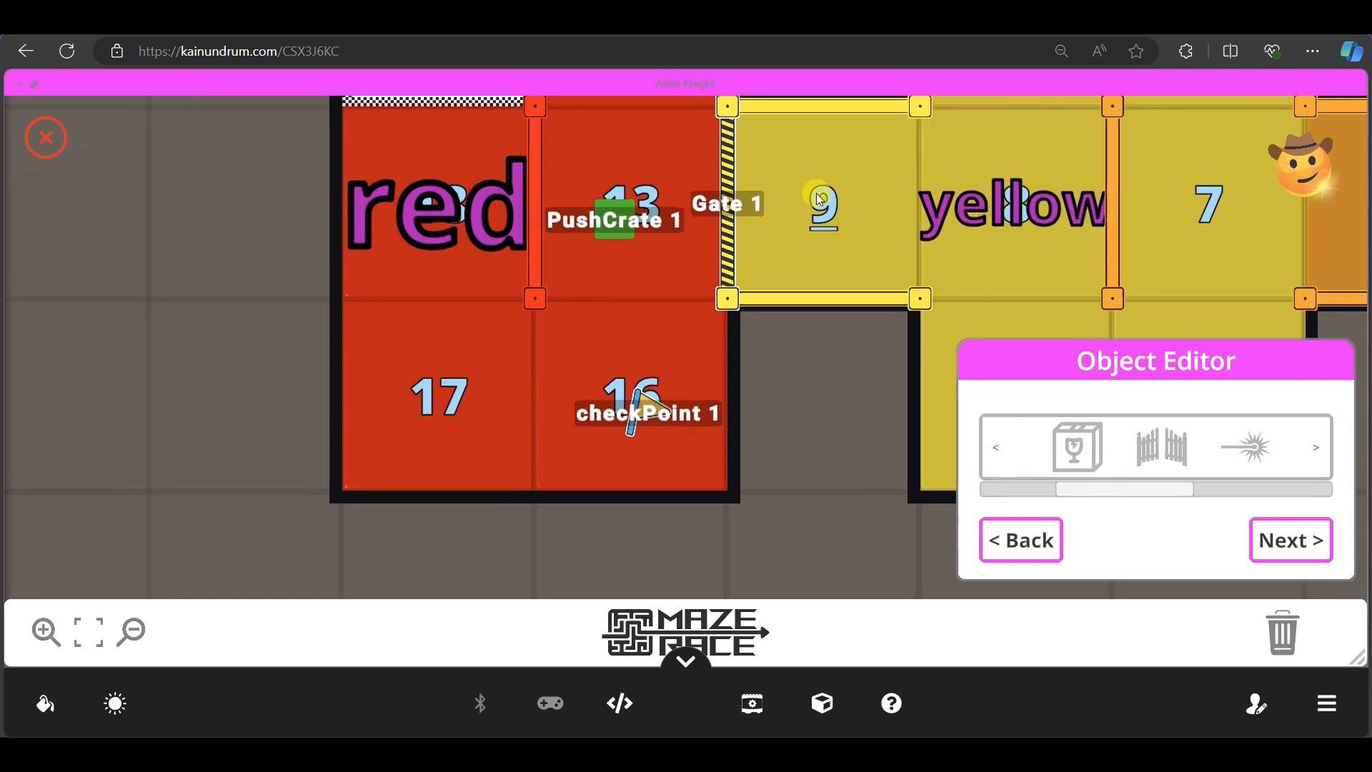
left_click_drag(656, 277, 567, 335)
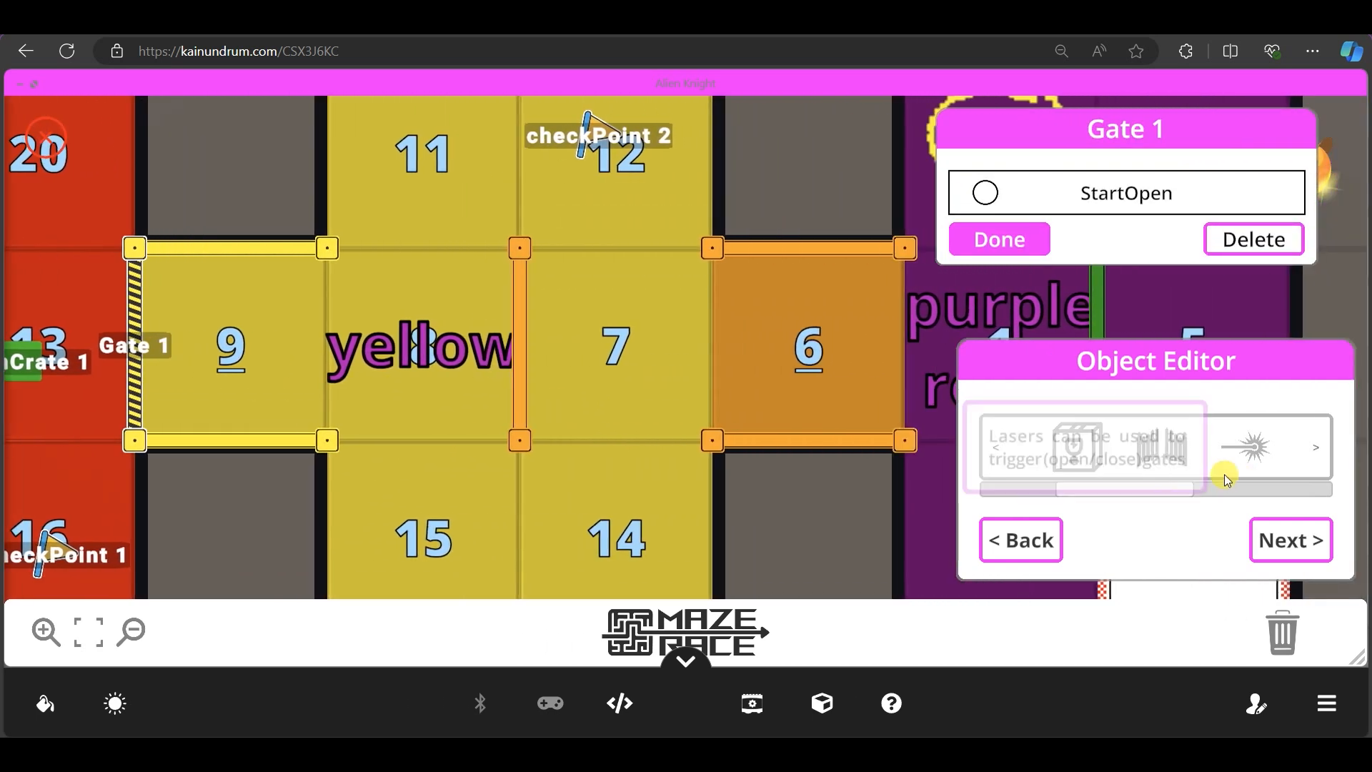
left_click_drag(1162, 447, 939, 367)
left_click_drag(544, 365, 835, 321)
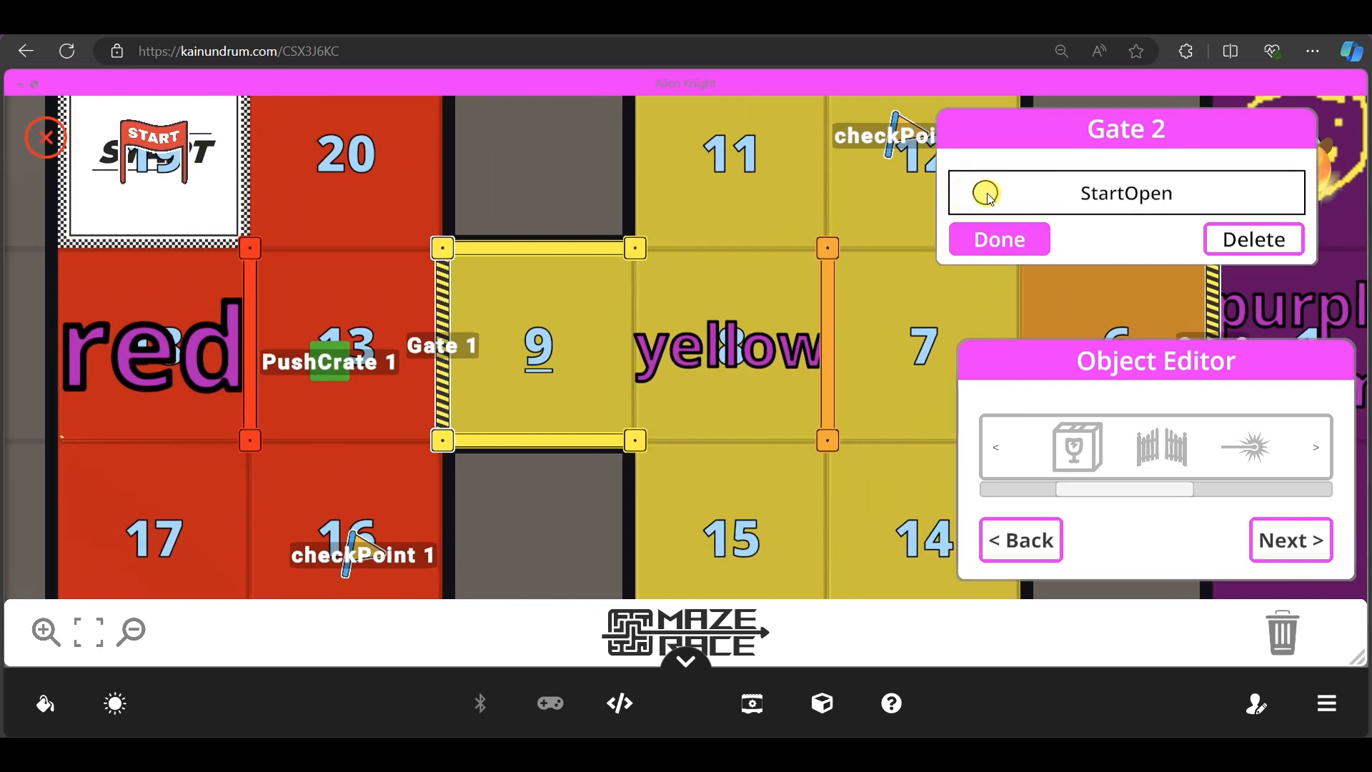
left_click(999, 239)
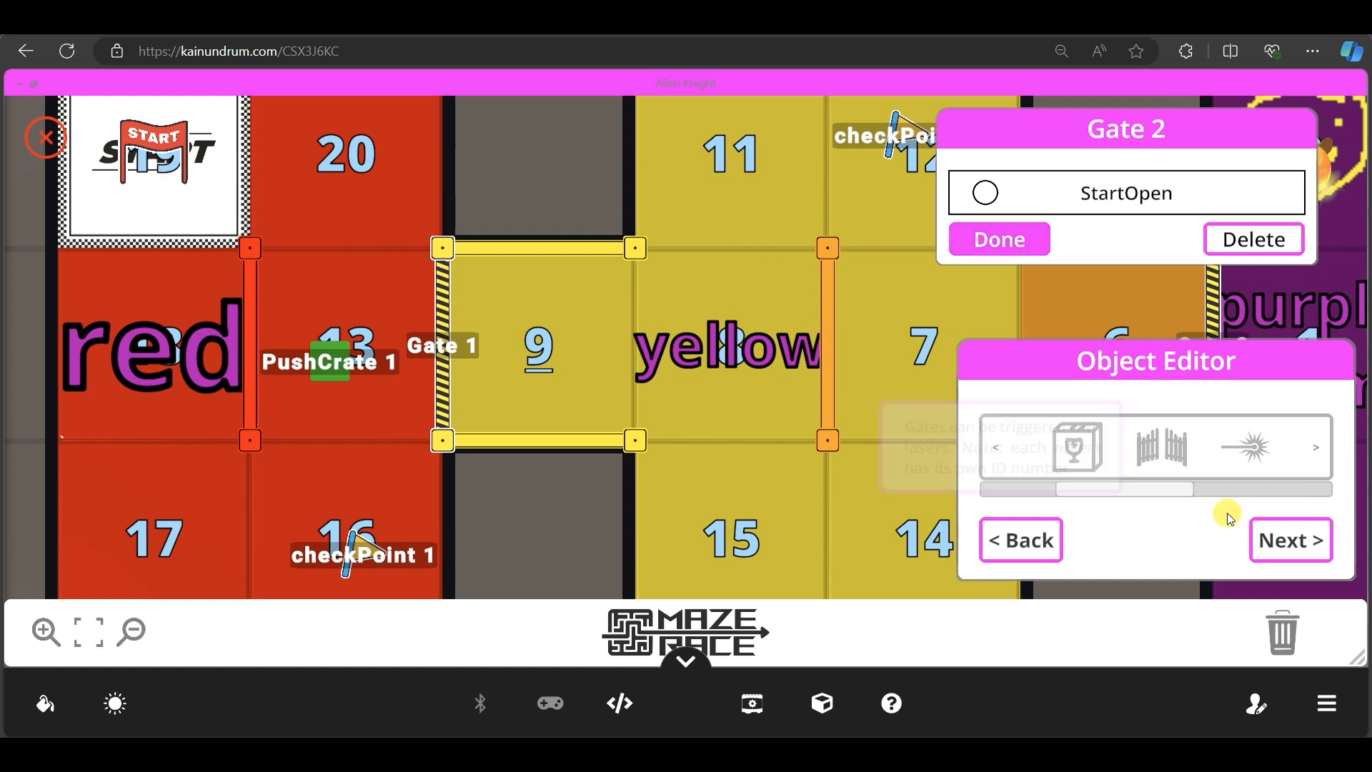
- Place a laser on tile 13 beside the red wall and rotate it to aim across the gate towards tile 9
left_click_drag(1165, 488, 315, 309)
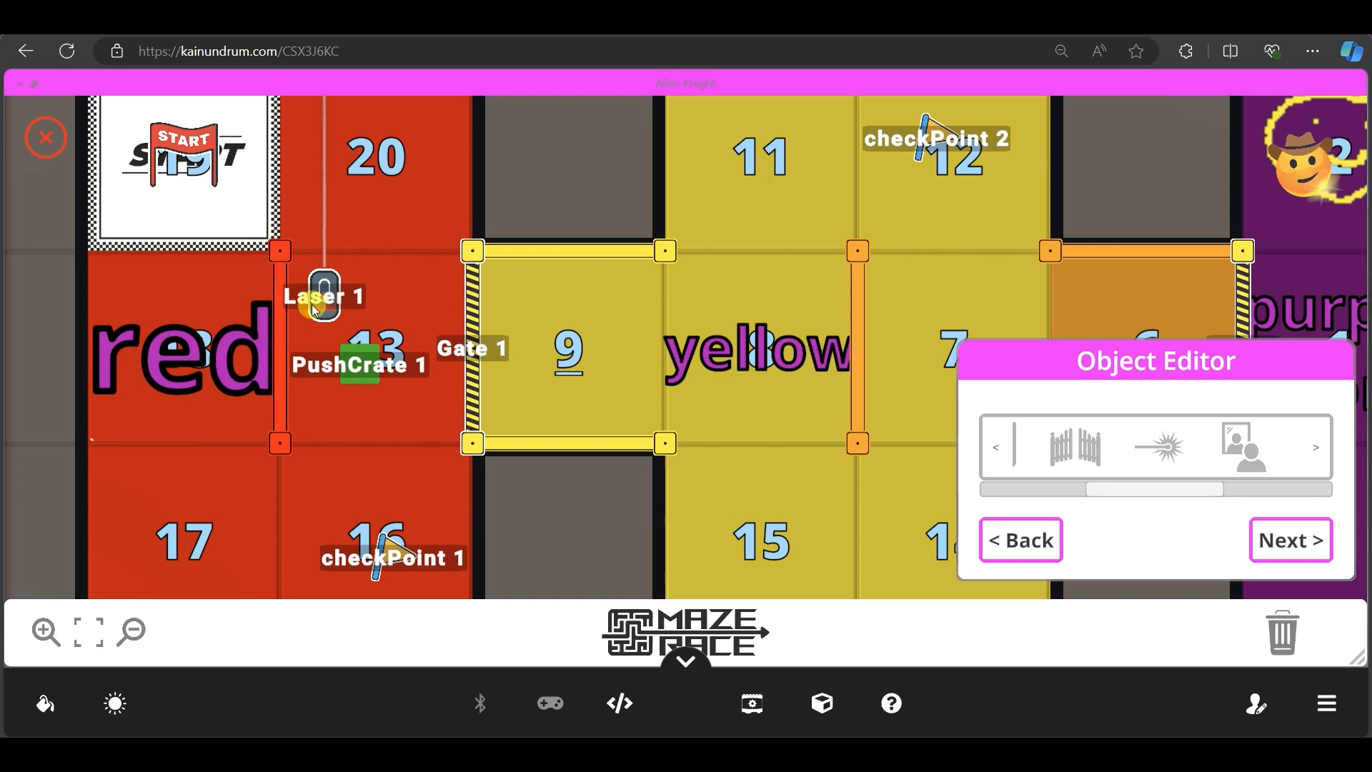
left_click_drag(327, 212, 375, 249)
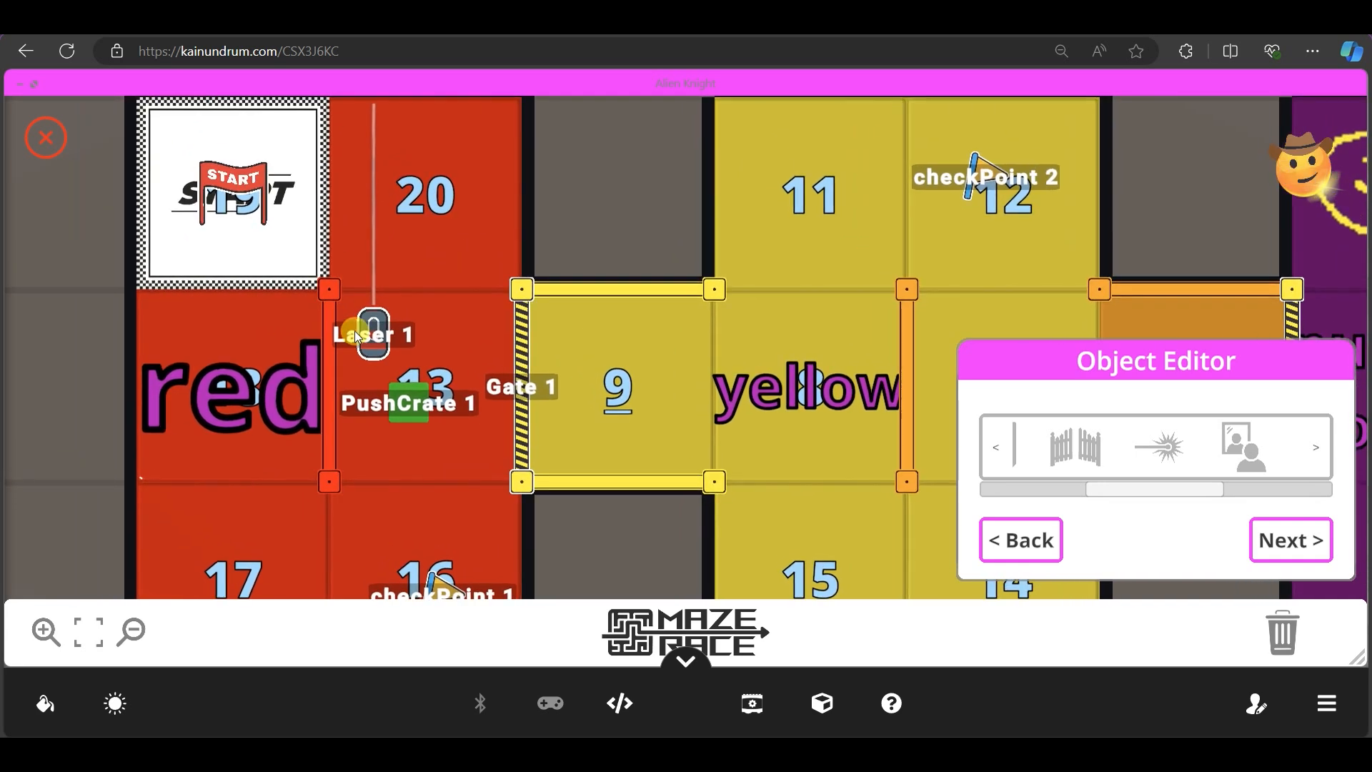
left_click(364, 328)
left_click_drag(689, 291, 719, 308)
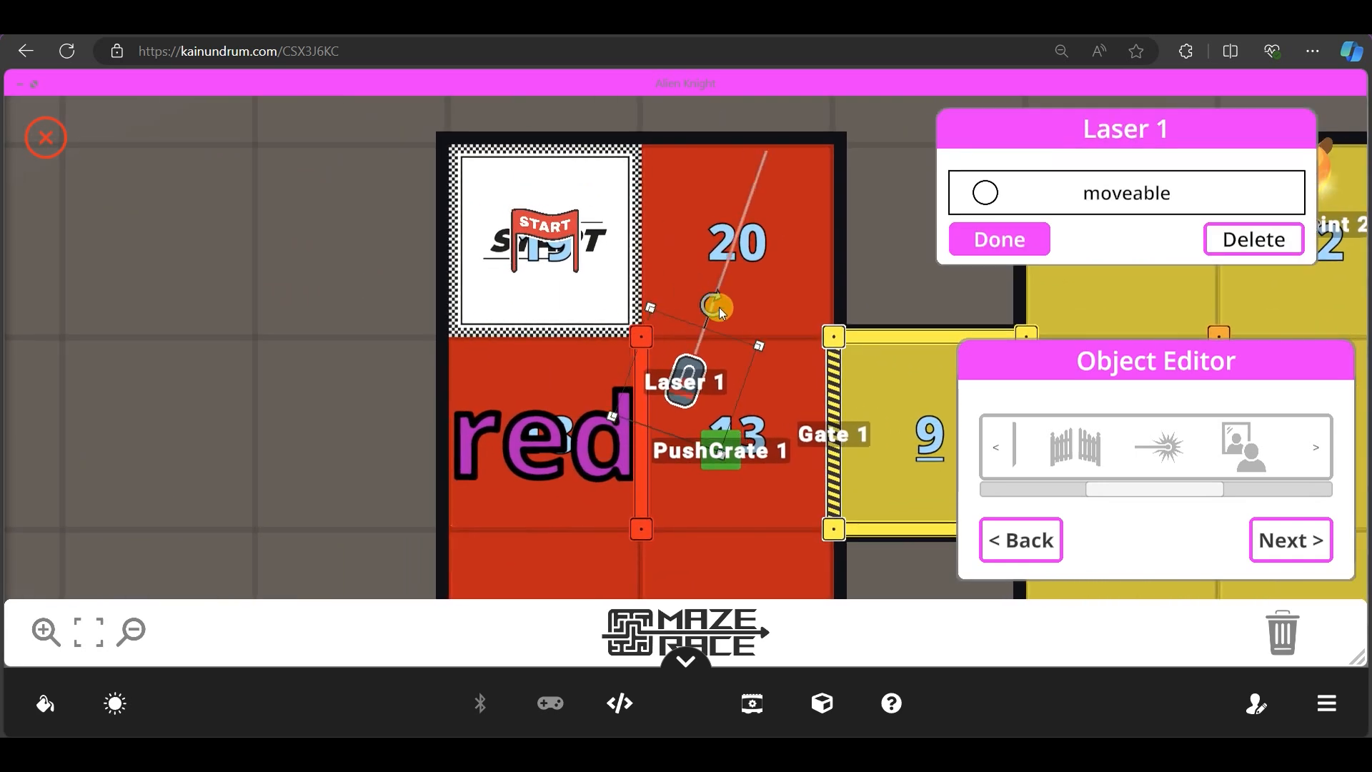
left_click_drag(742, 390, 741, 383)
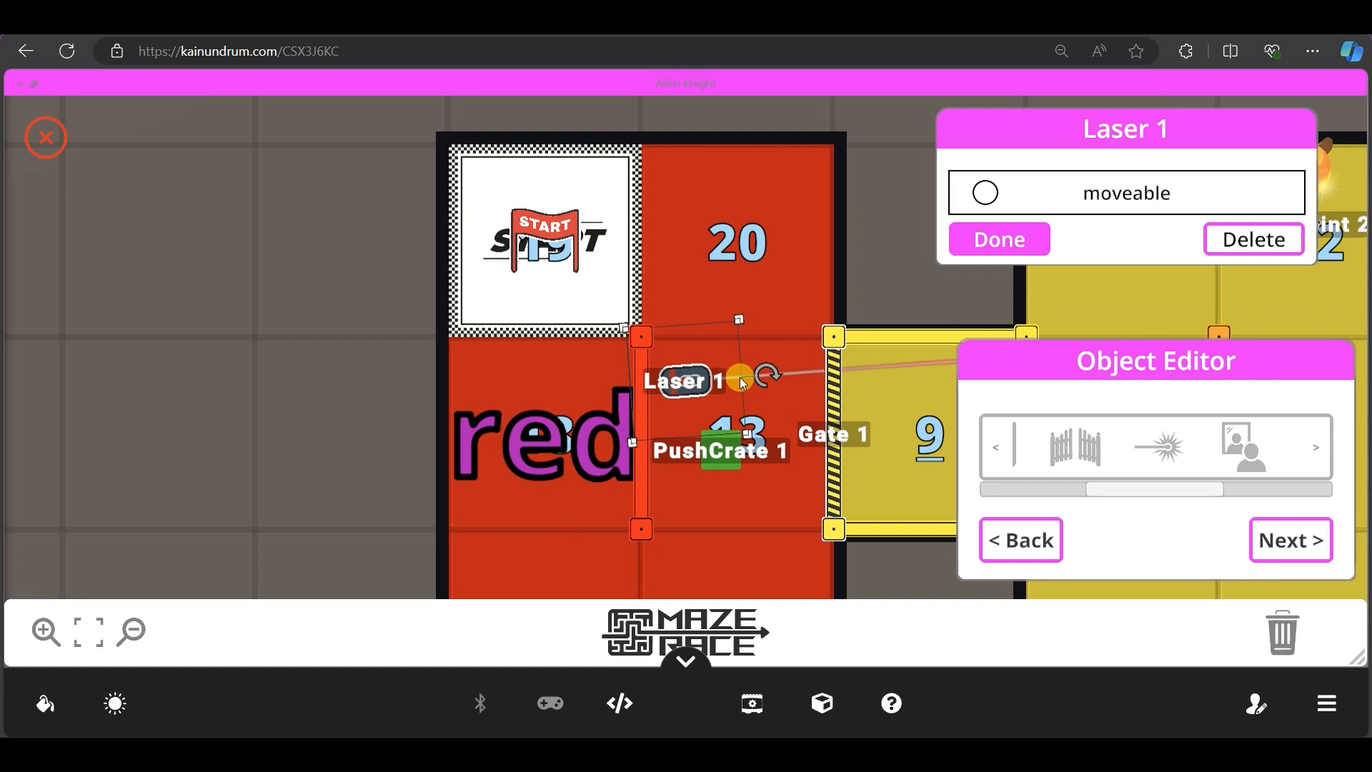
left_click_drag(675, 446, 683, 370)
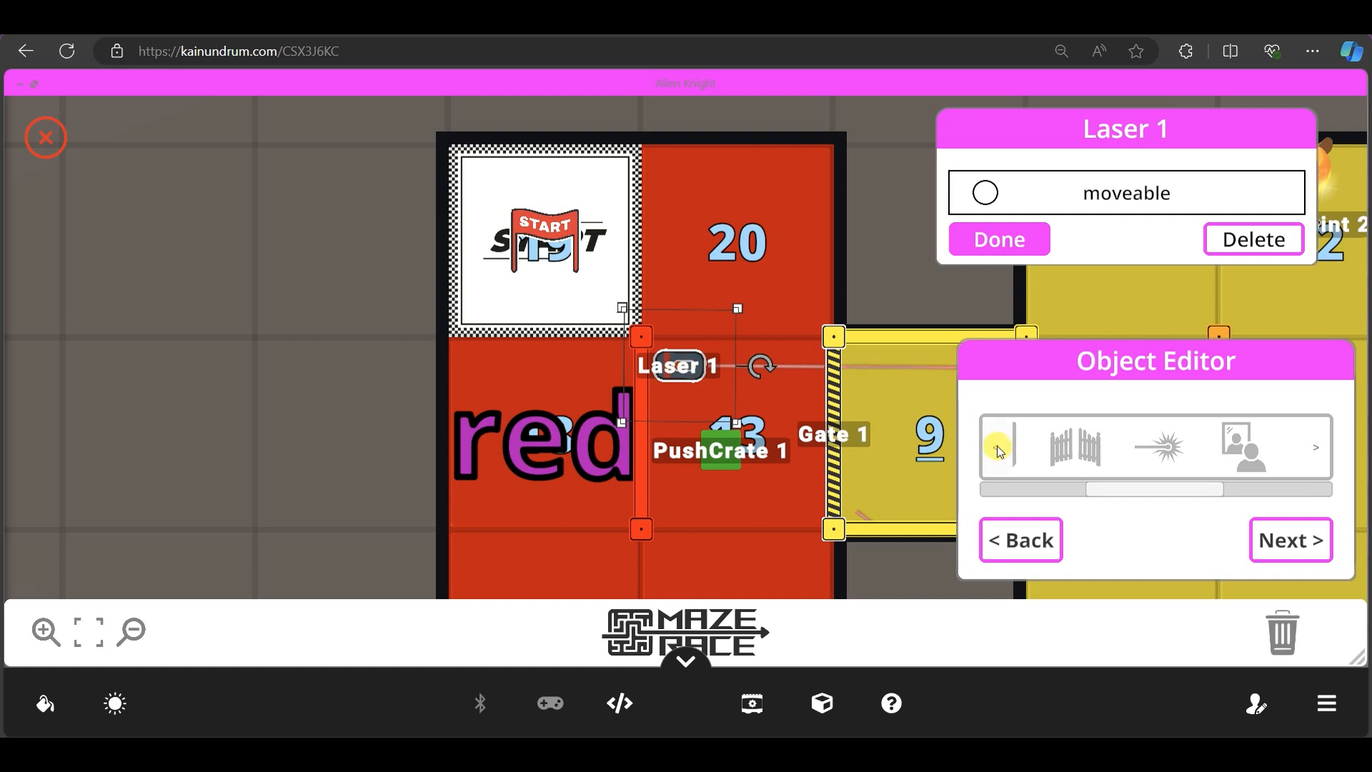
- Place a mirror in the laser's path on tile 13 beside the gate and rotate it to reflect the beam up through tile 20
left_click(925, 387)
left_click_drag(925, 387, 799, 373)
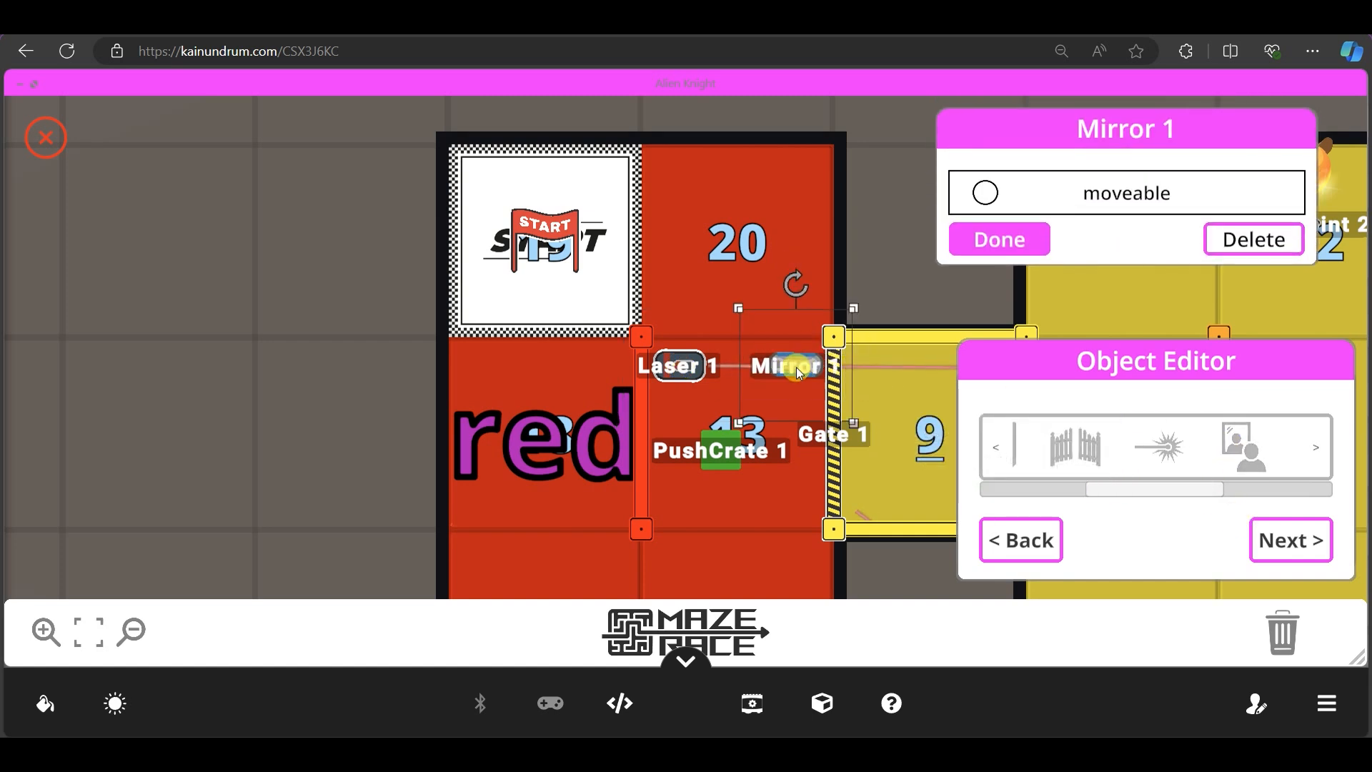
left_click_drag(811, 286, 800, 378)
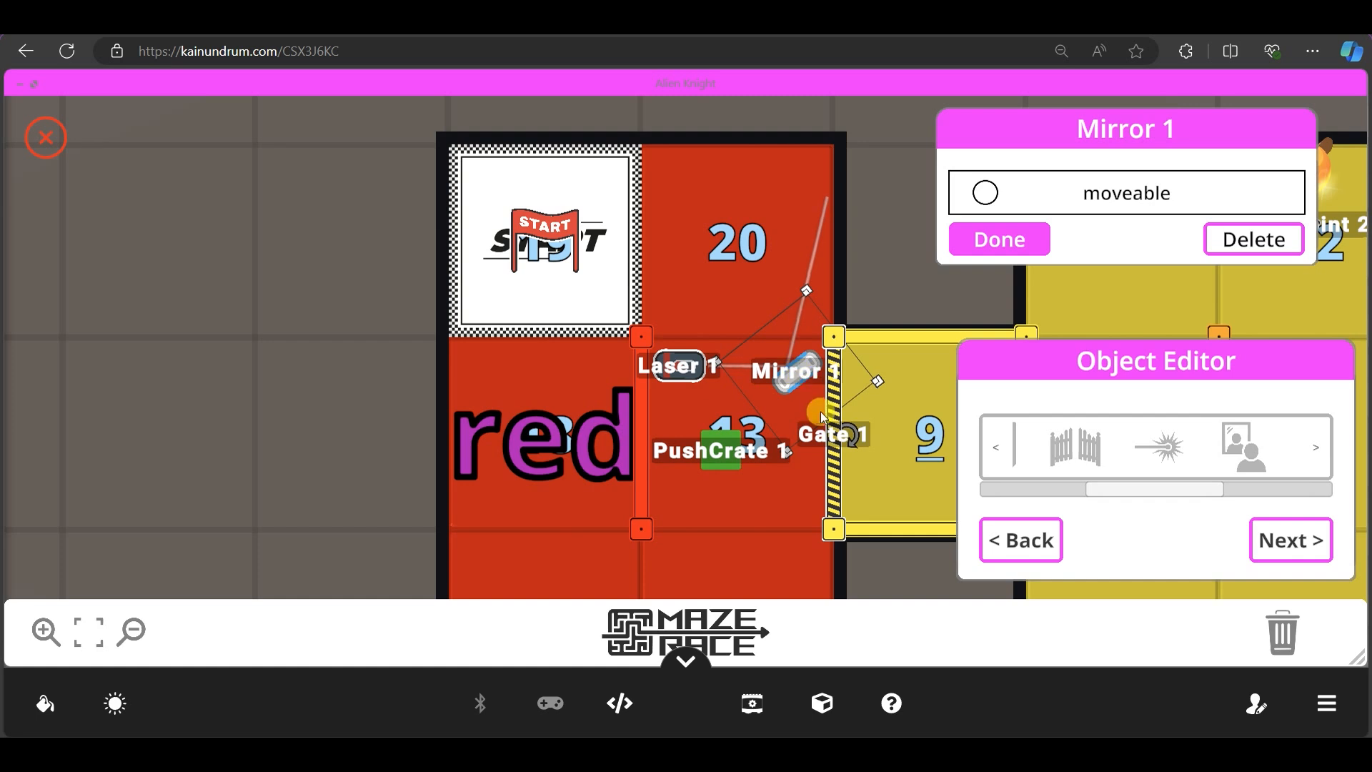
left_click_drag(855, 432, 855, 436)
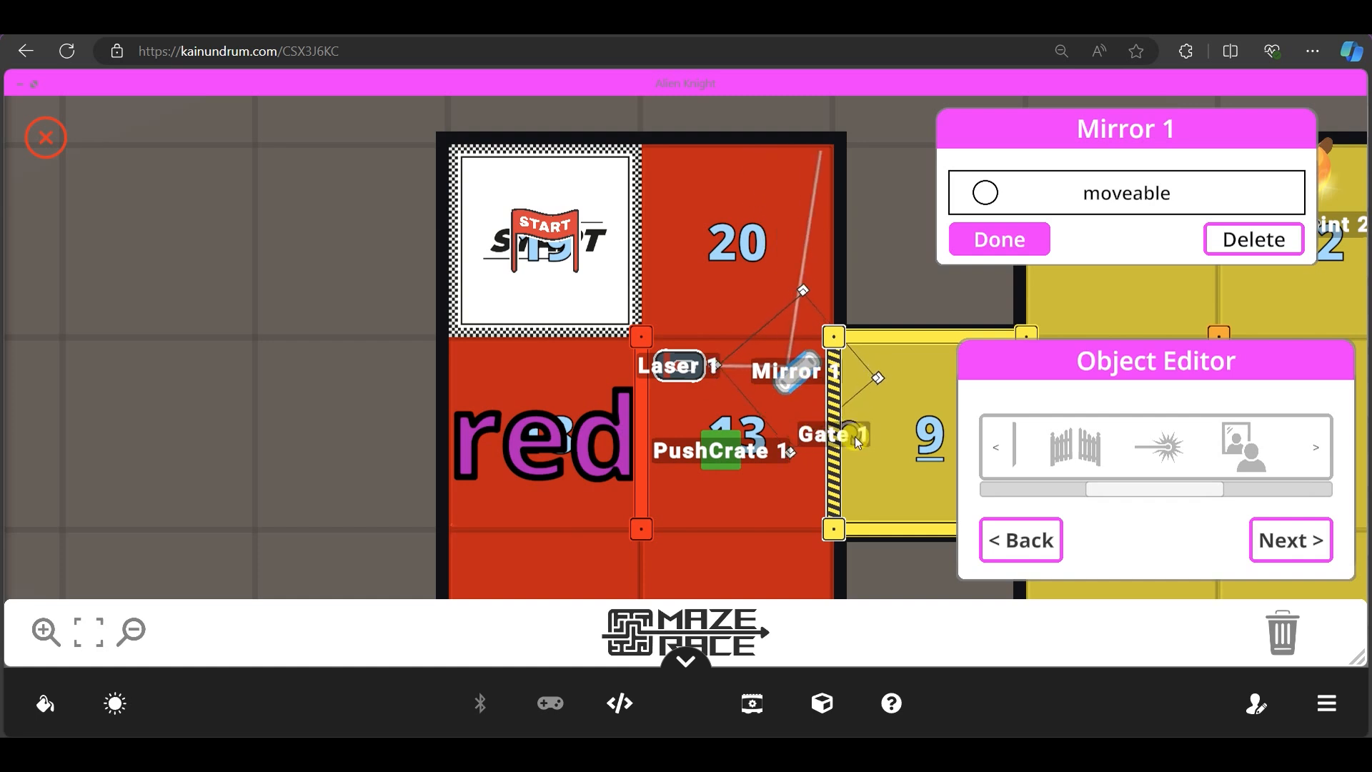
- Place a second mirror in the upper corner of tile 20 and rotate it to reflect the beam across the start tile
left_click_drag(1138, 442, 825, 155)
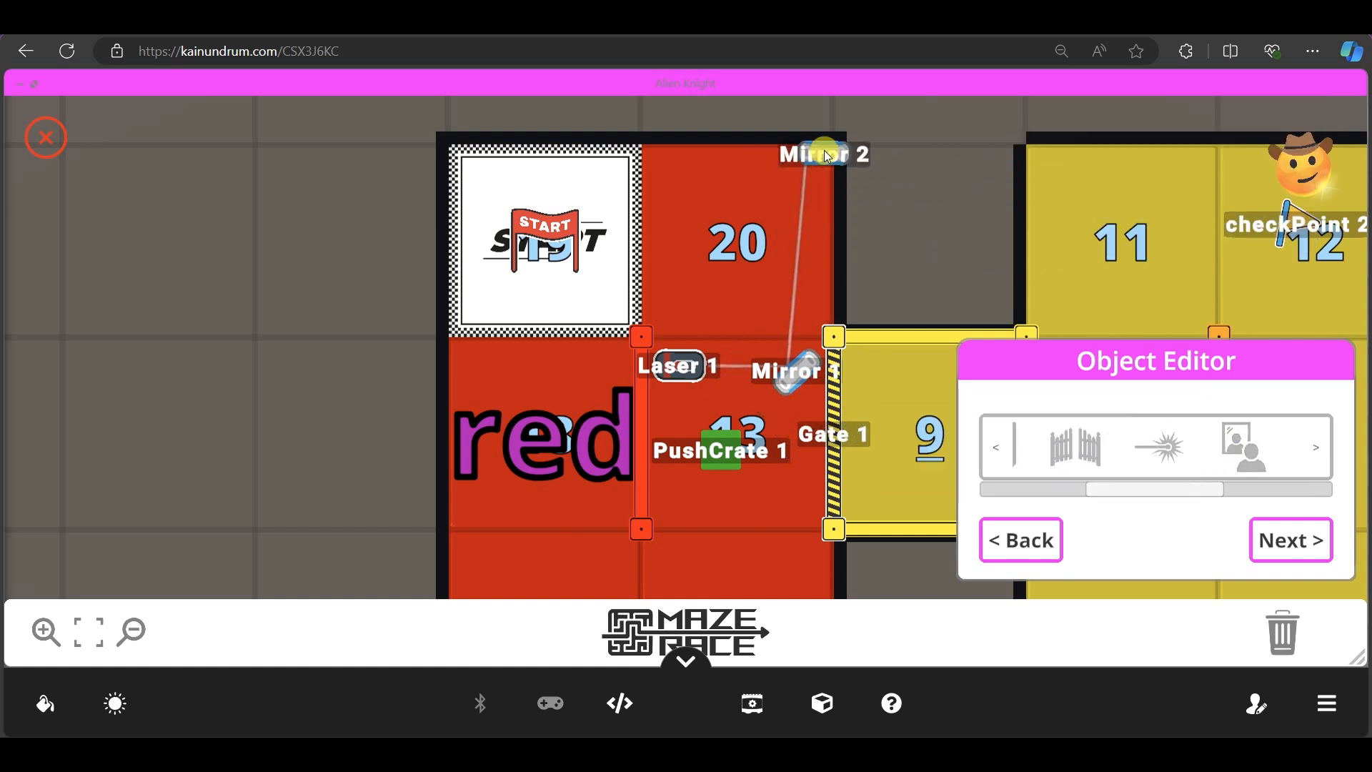
left_click(807, 175)
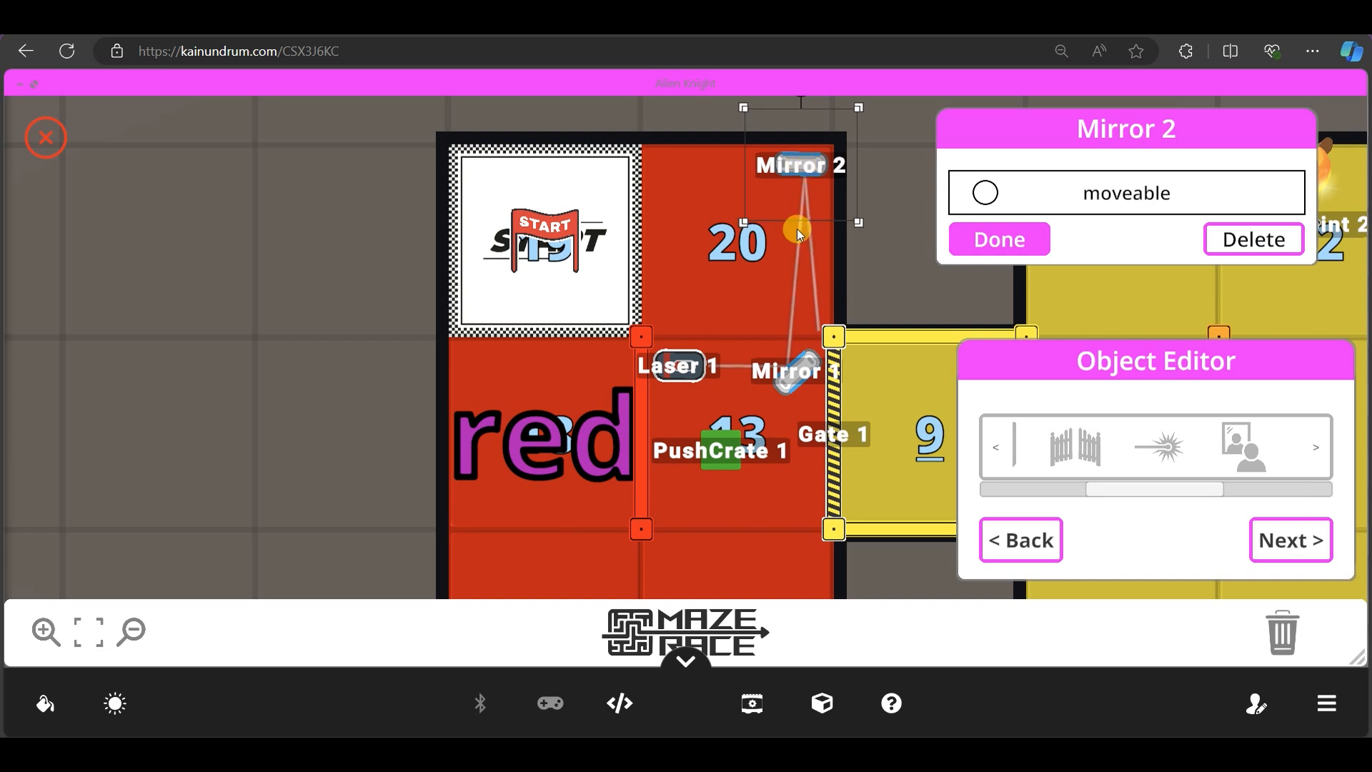
left_click_drag(805, 157, 867, 193)
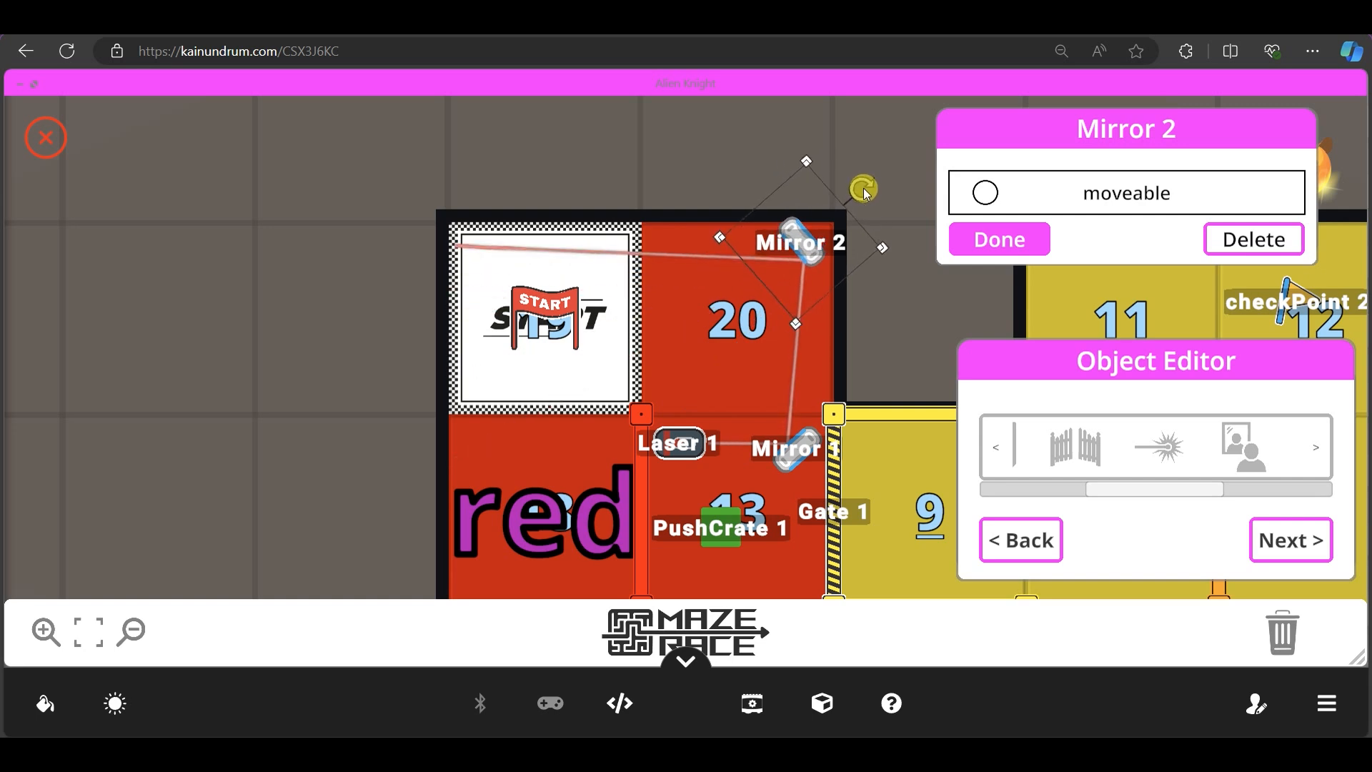
left_click_drag(808, 235, 814, 251)
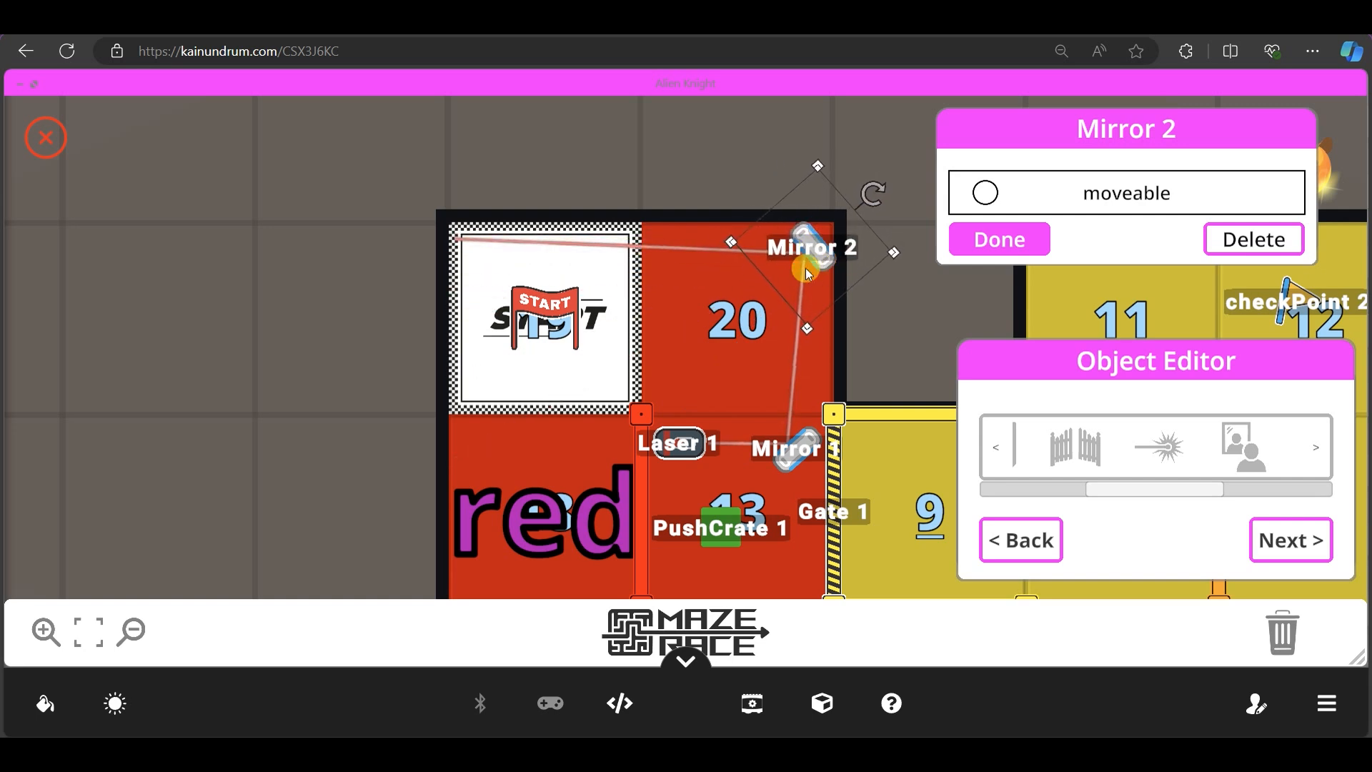
scroll(833, 263, "up", 3)
left_click_drag(915, 233, 794, 217)
scroll(625, 361, "down", 3)
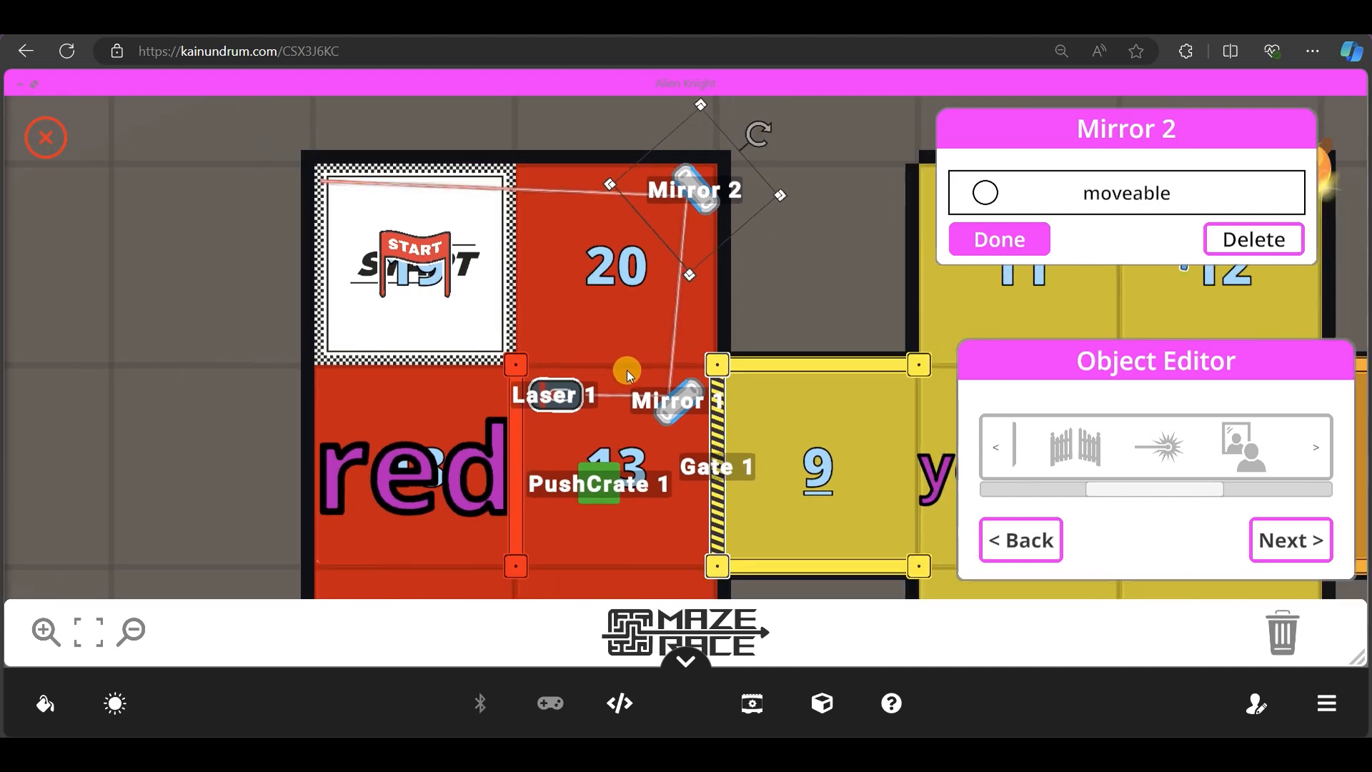
scroll(627, 370, "down", 2)
- Place two balloons side by side in the reflected beam, one on the start tile and one on tile 20
left_click_drag(1195, 494, 1254, 495)
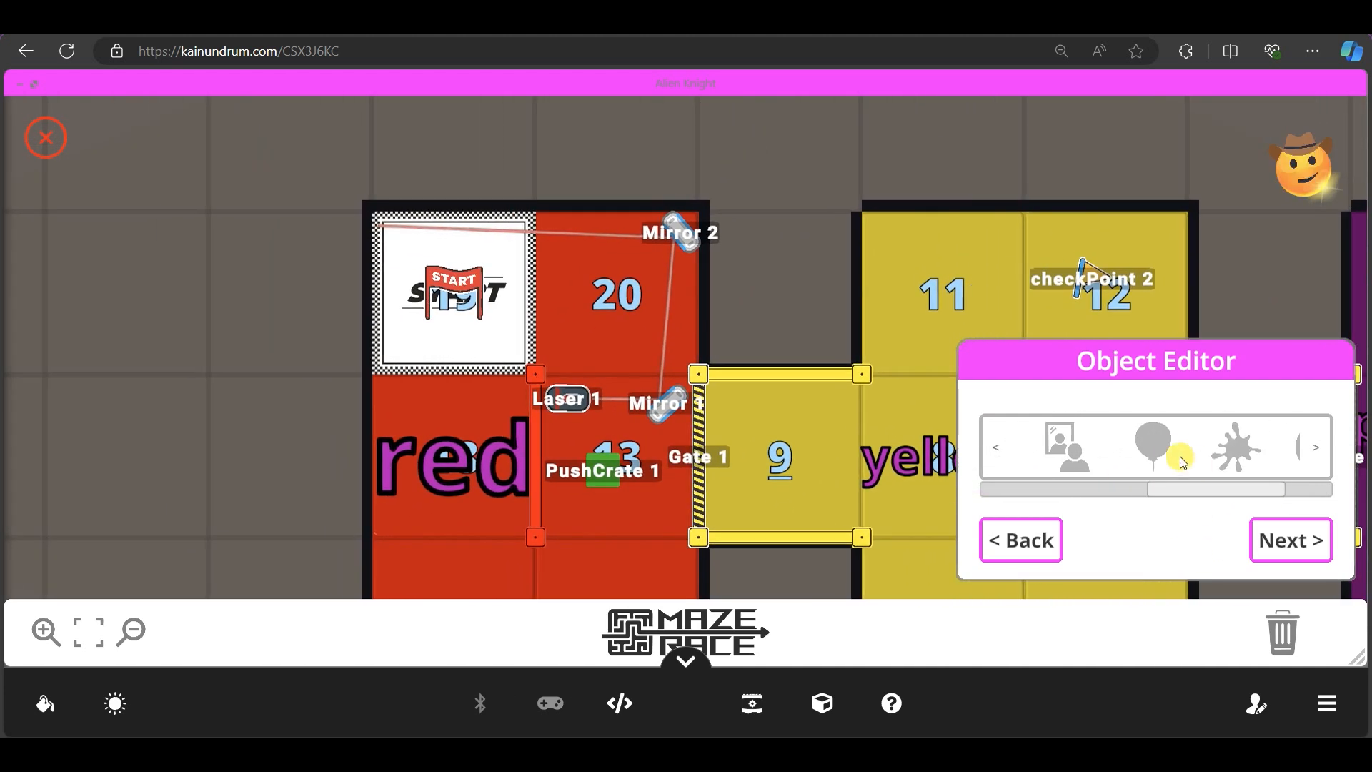
left_click_drag(1156, 445, 618, 306)
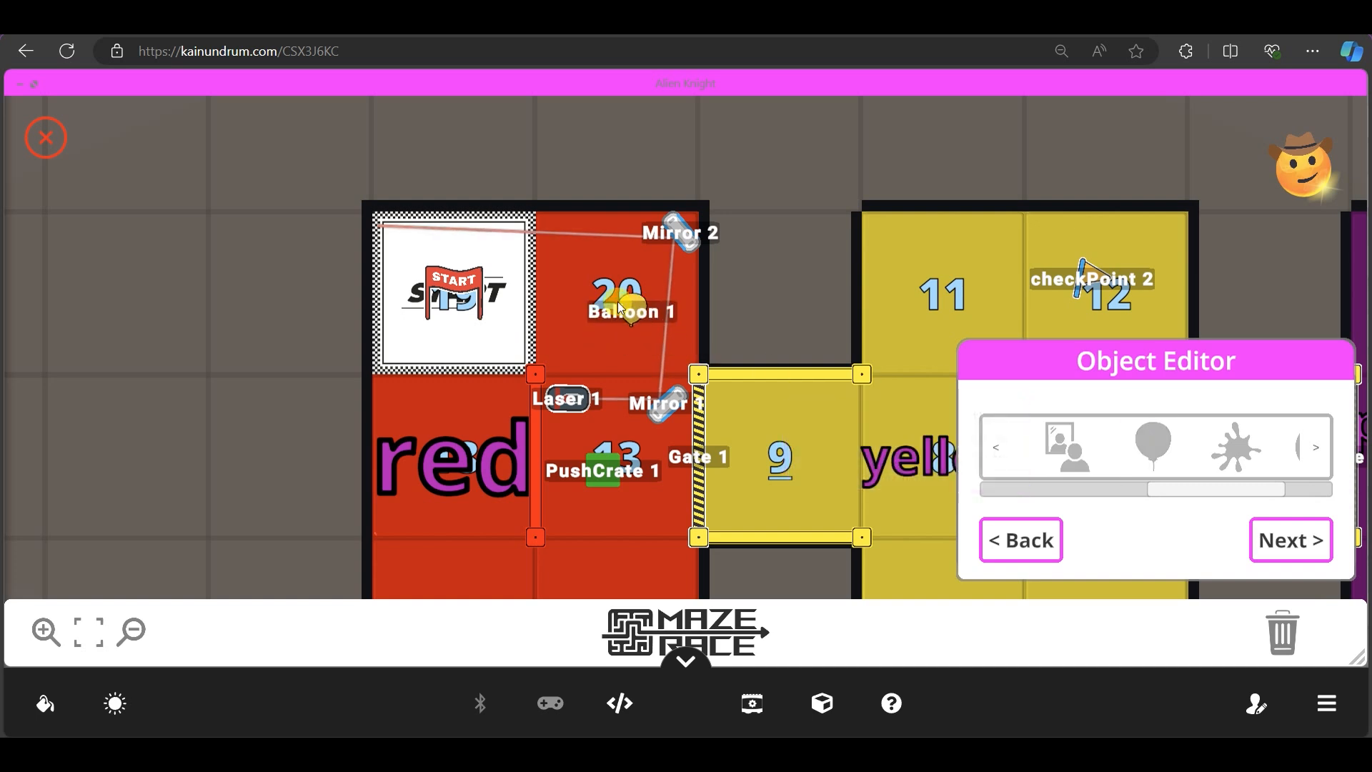
left_click_drag(539, 236, 496, 418)
scroll(472, 458, "up", 2)
left_click_drag(461, 485, 426, 411)
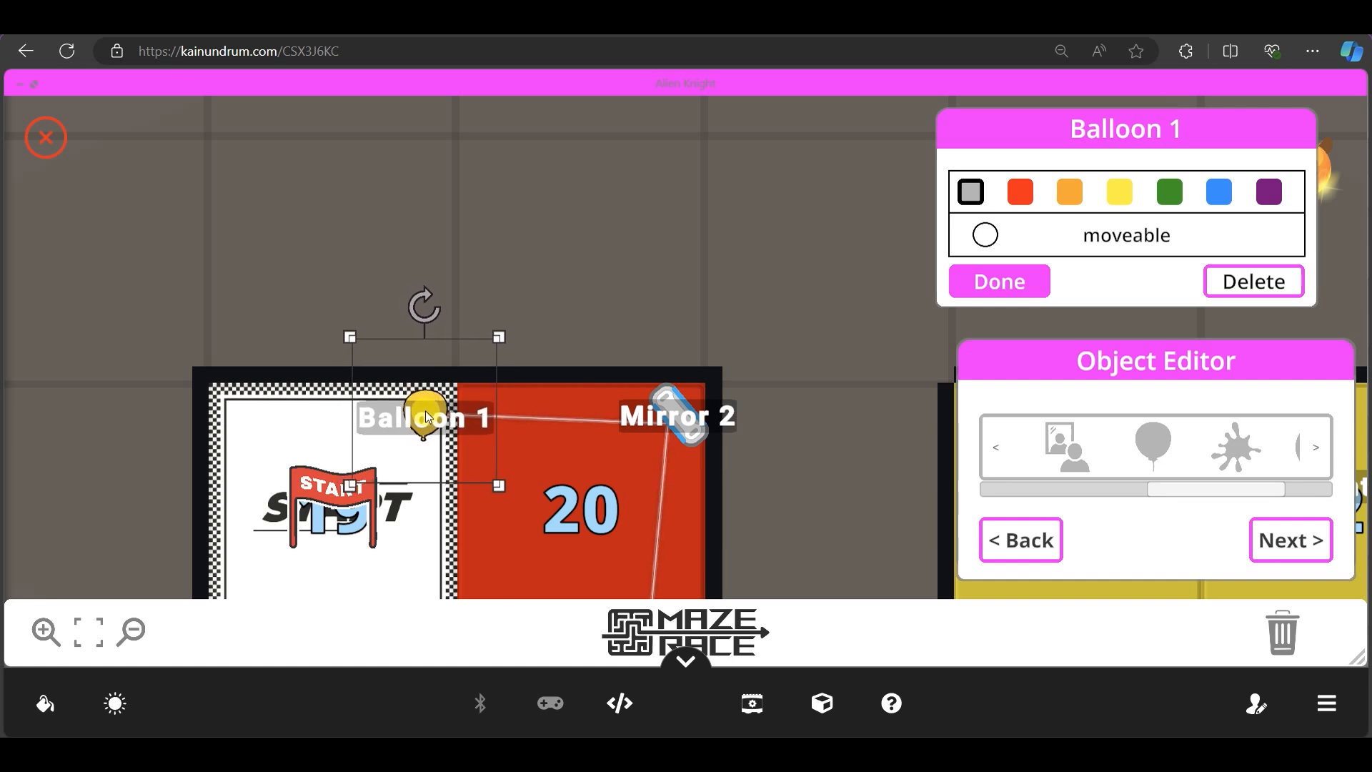
left_click_drag(1161, 434, 483, 417)
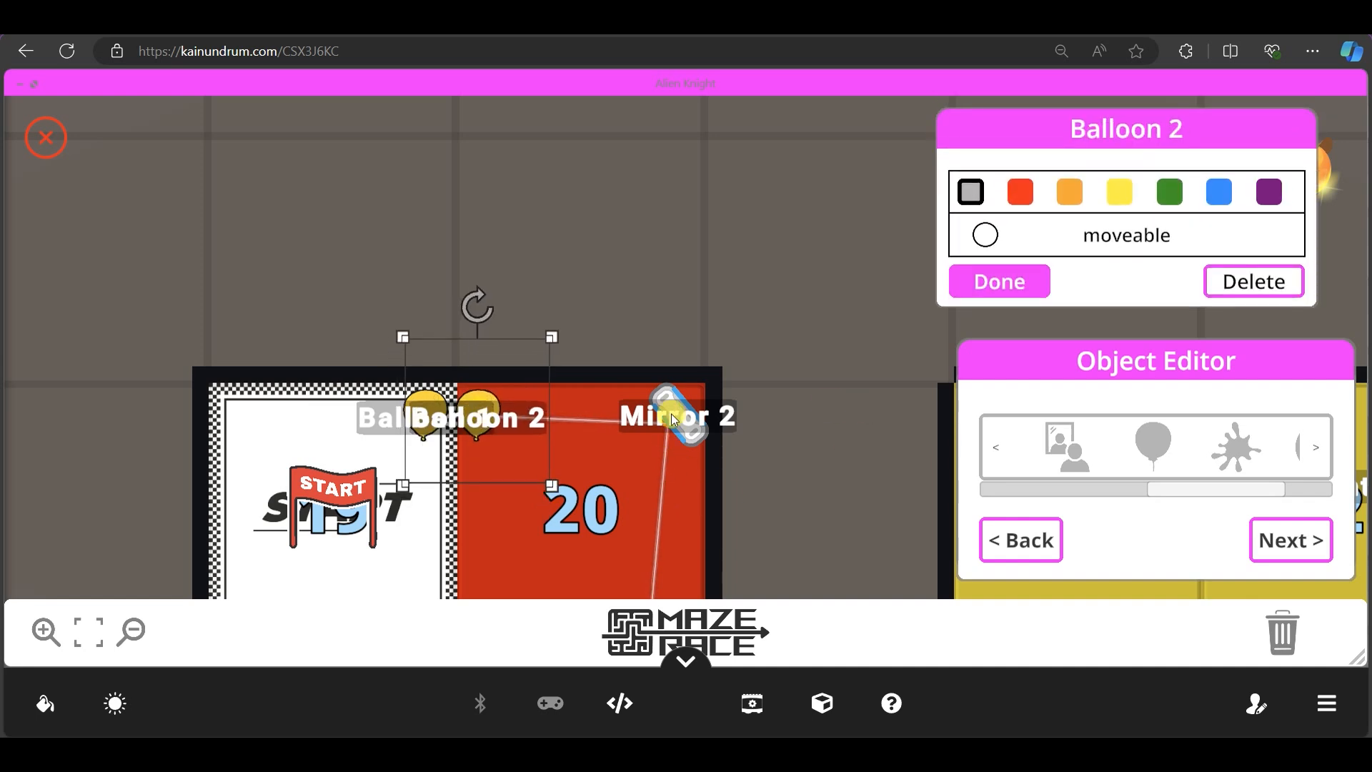
- Place a moveable push crate between the laser and the mirror on tile 13, and an oil spill on tile 9
left_click_drag(1201, 489, 489, 423)
scroll(463, 428, "down", 3)
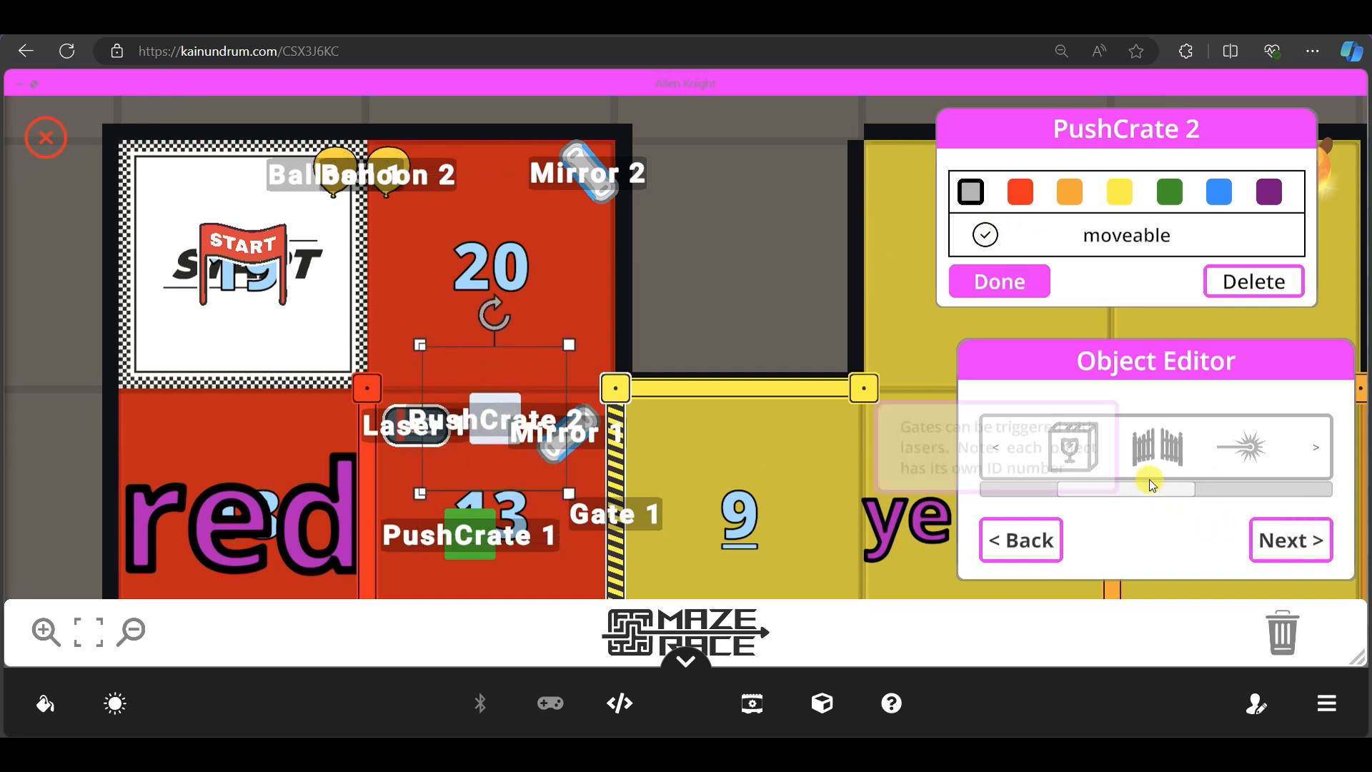
left_click_drag(1152, 490, 1248, 490)
left_click_drag(1209, 446, 598, 307)
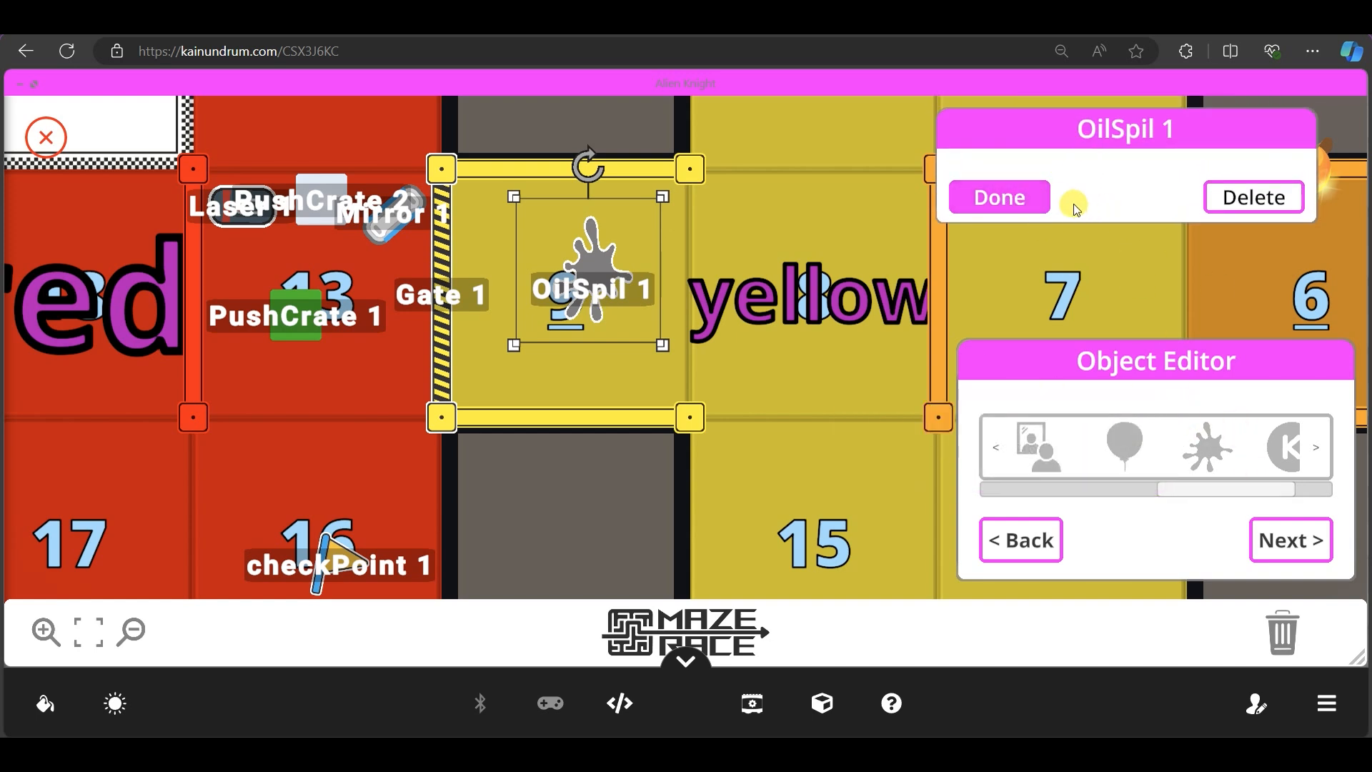
left_click(1040, 198)
- Place five coins: on tiles 9, 8 and 11, on the border between tiles 12 and 7, and on tile 14
left_click_drag(1219, 493, 1245, 489)
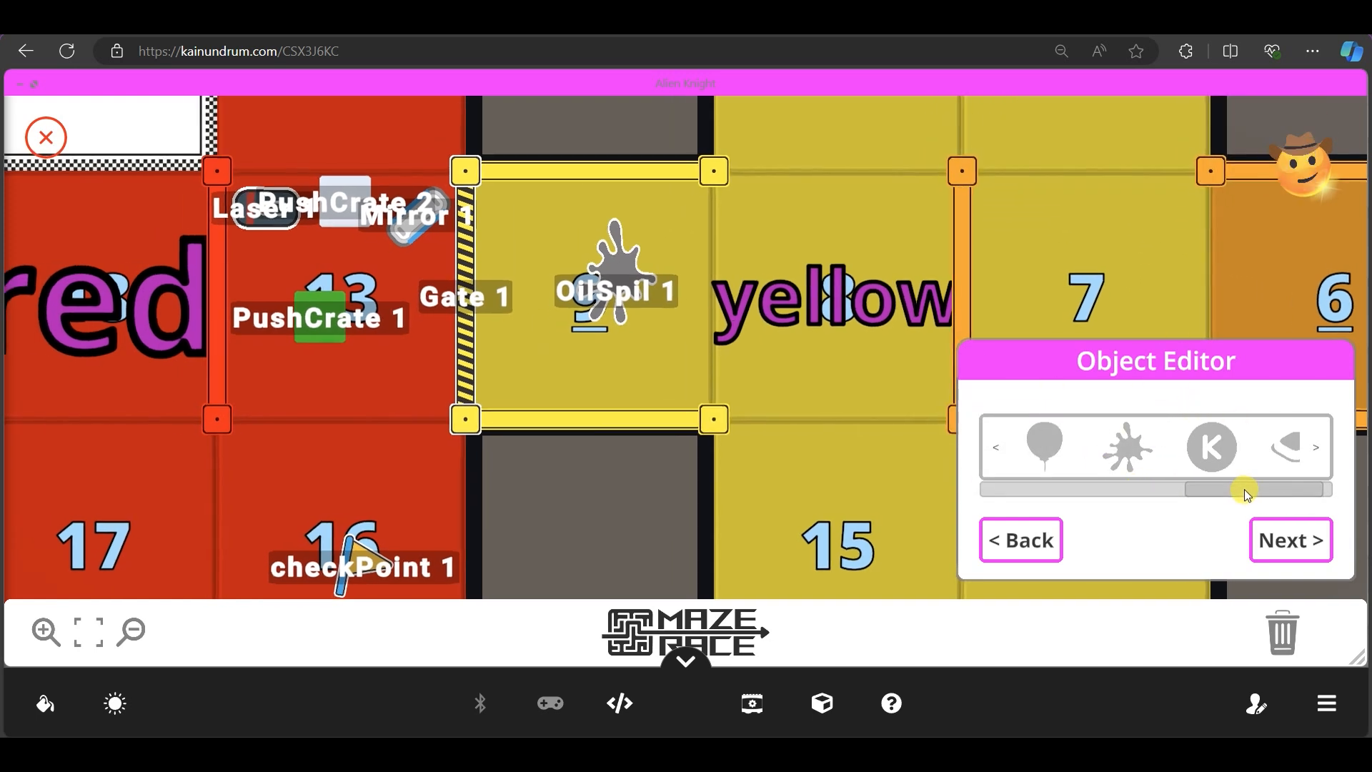
left_click(1221, 458)
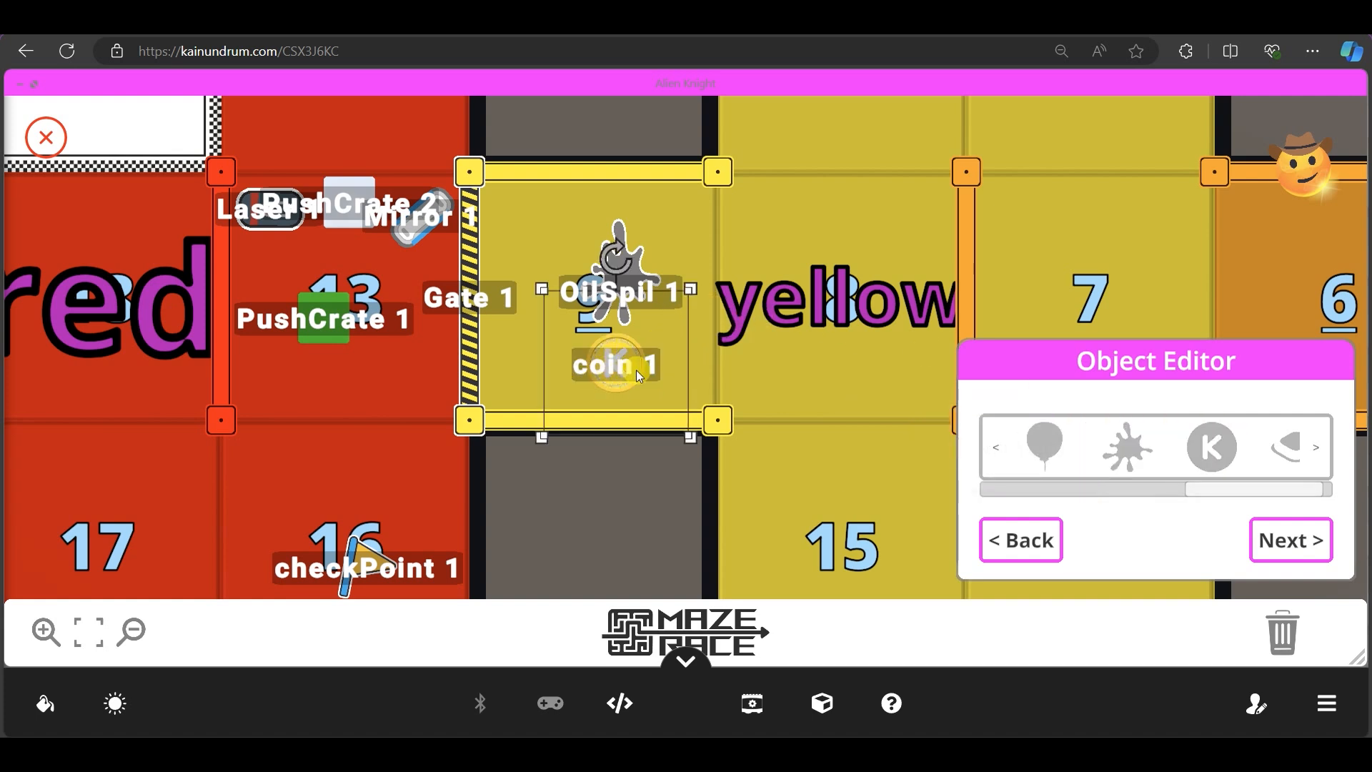
left_click_drag(1238, 474, 858, 221)
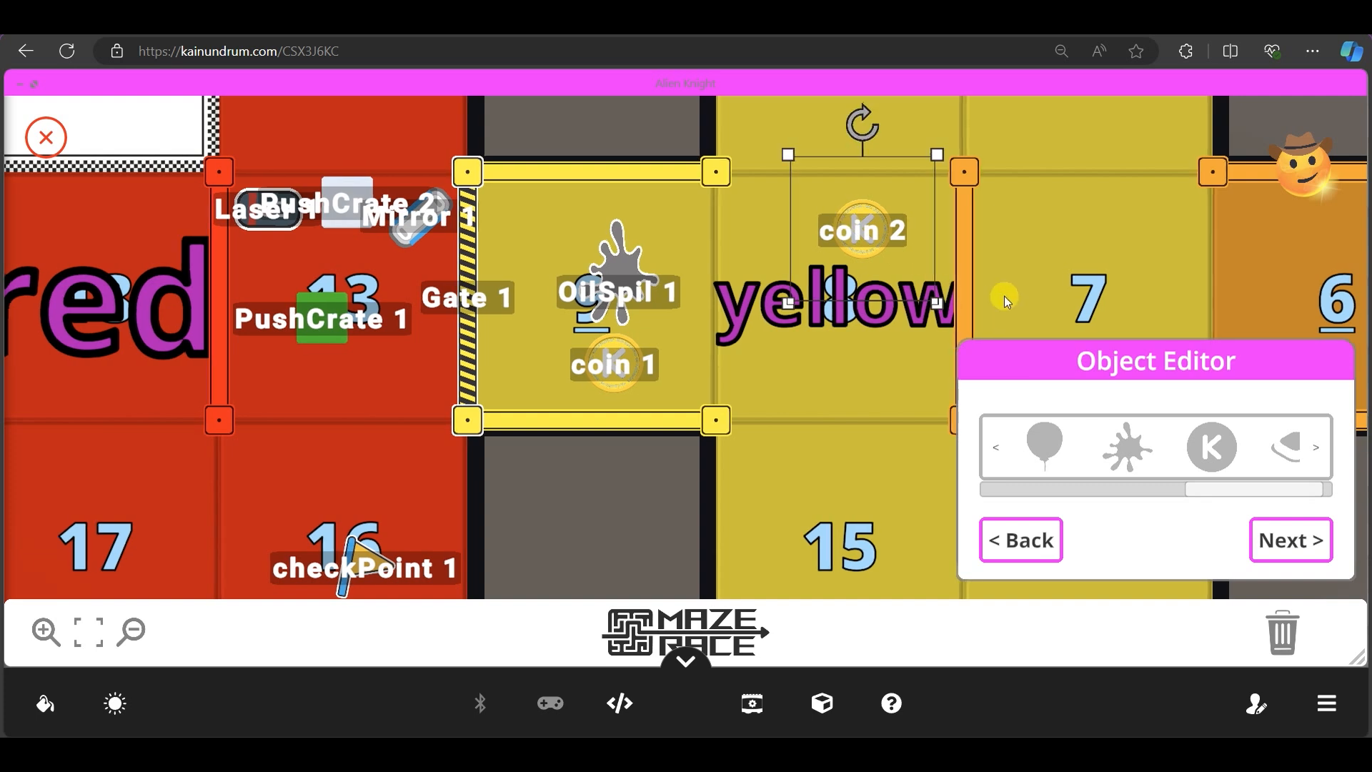
left_click_drag(1212, 446, 603, 261)
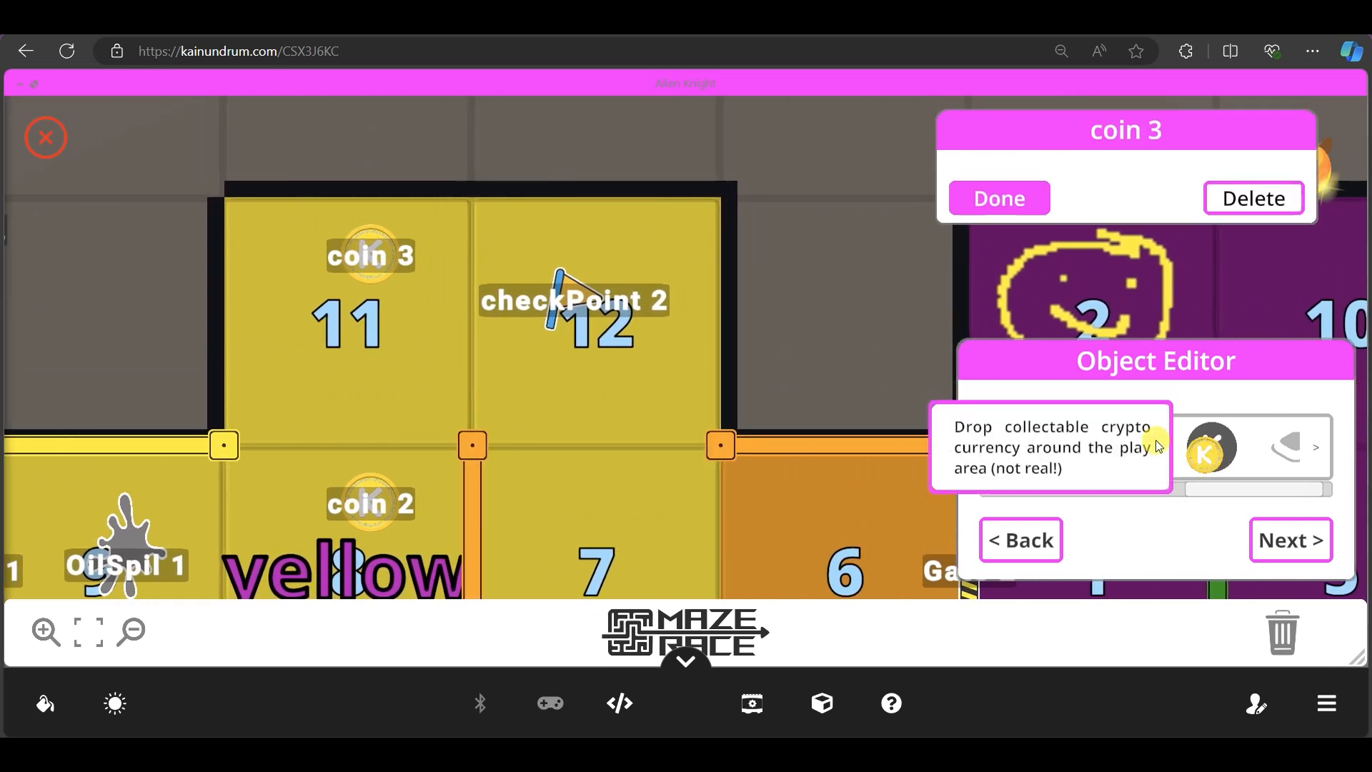
left_click_drag(1212, 447, 615, 417)
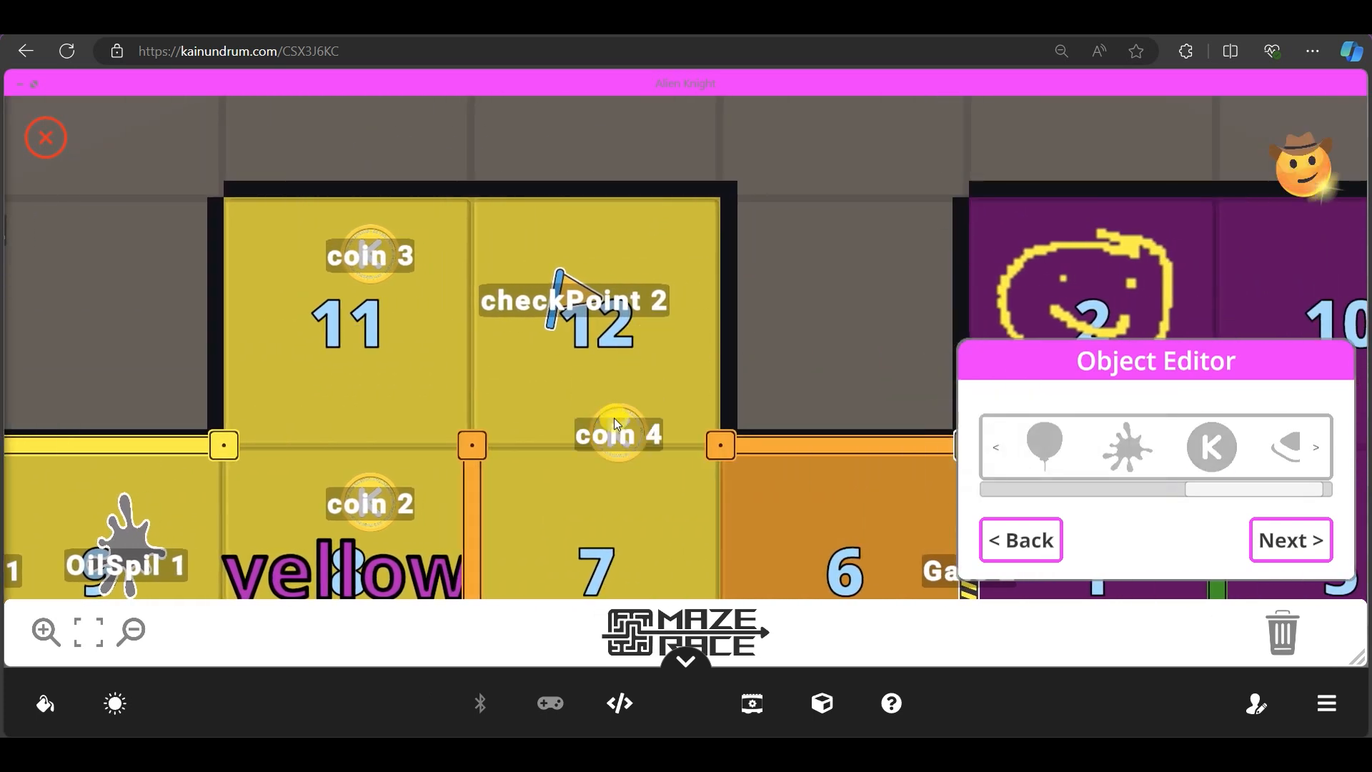
left_click_drag(1212, 447, 582, 512)
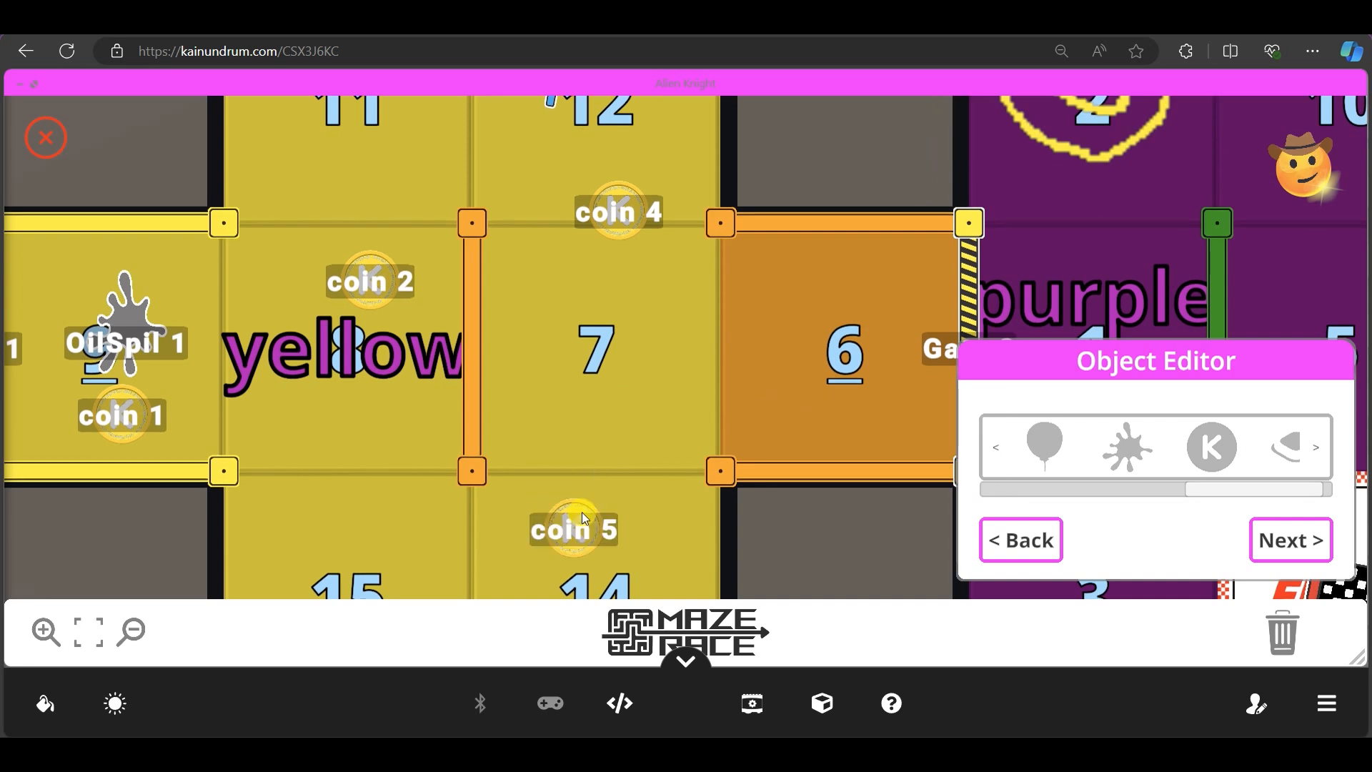
- Place a switch on tile 6 and make it moveable
left_click_drag(1211, 488, 1256, 489)
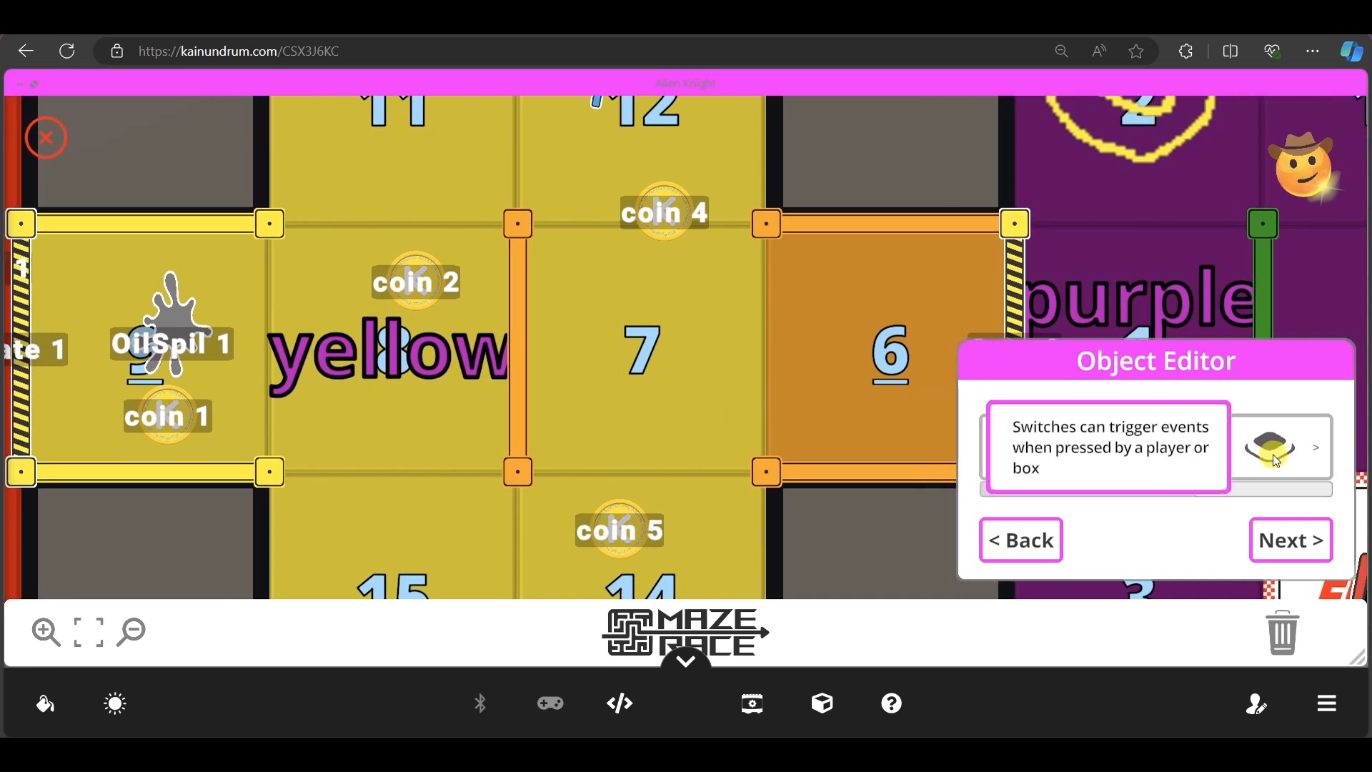
left_click_drag(1272, 453, 829, 411)
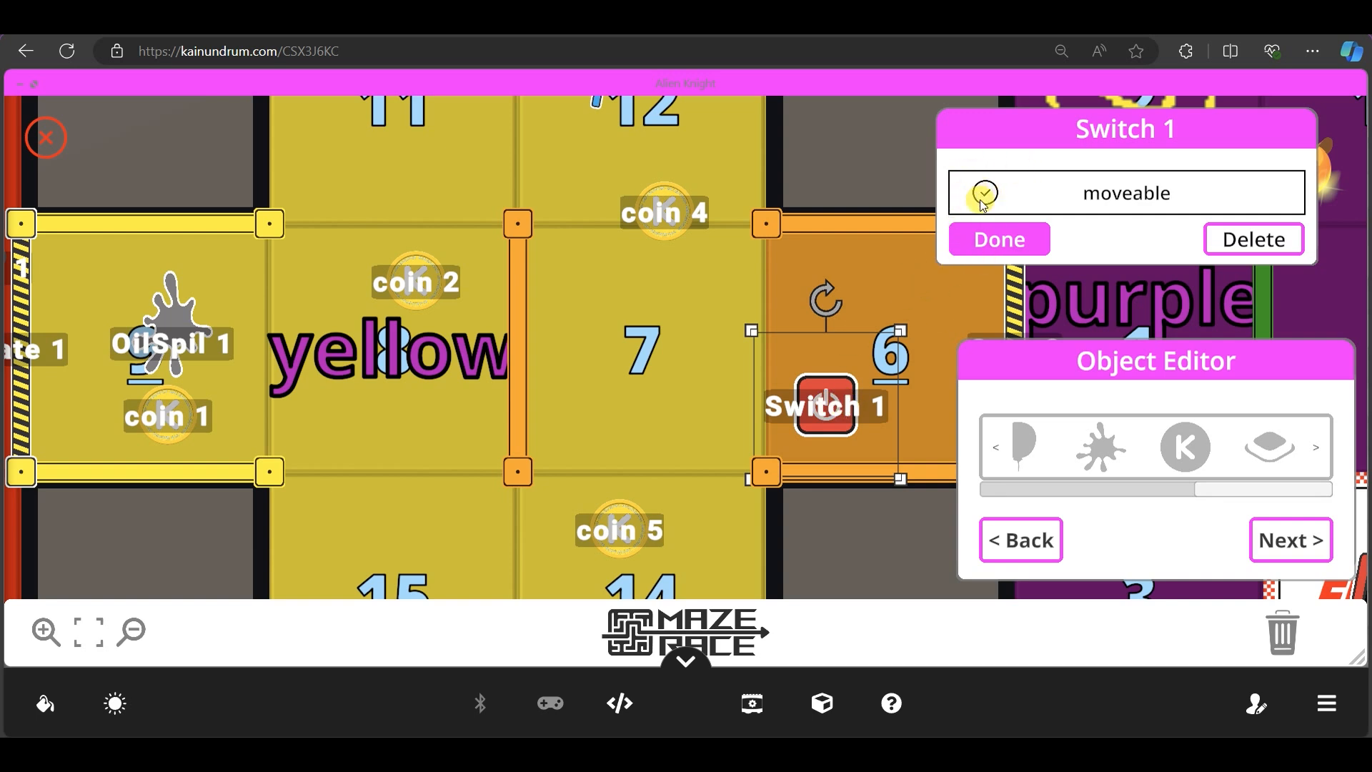
left_click(1002, 238)
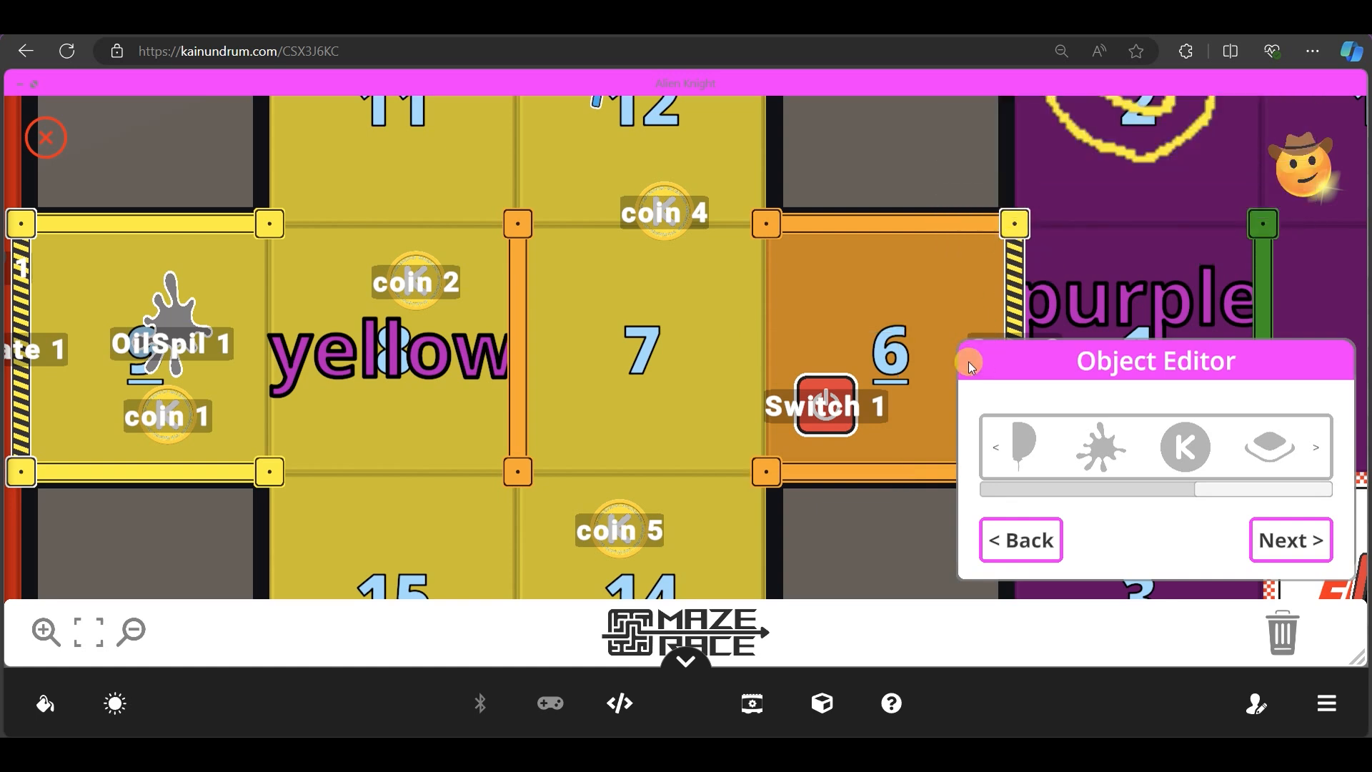
- Place a push crate above the switch on tile 6, make it moveable and colour it yellow
left_click_drag(1239, 490, 1079, 484)
left_click_drag(1134, 447, 679, 281)
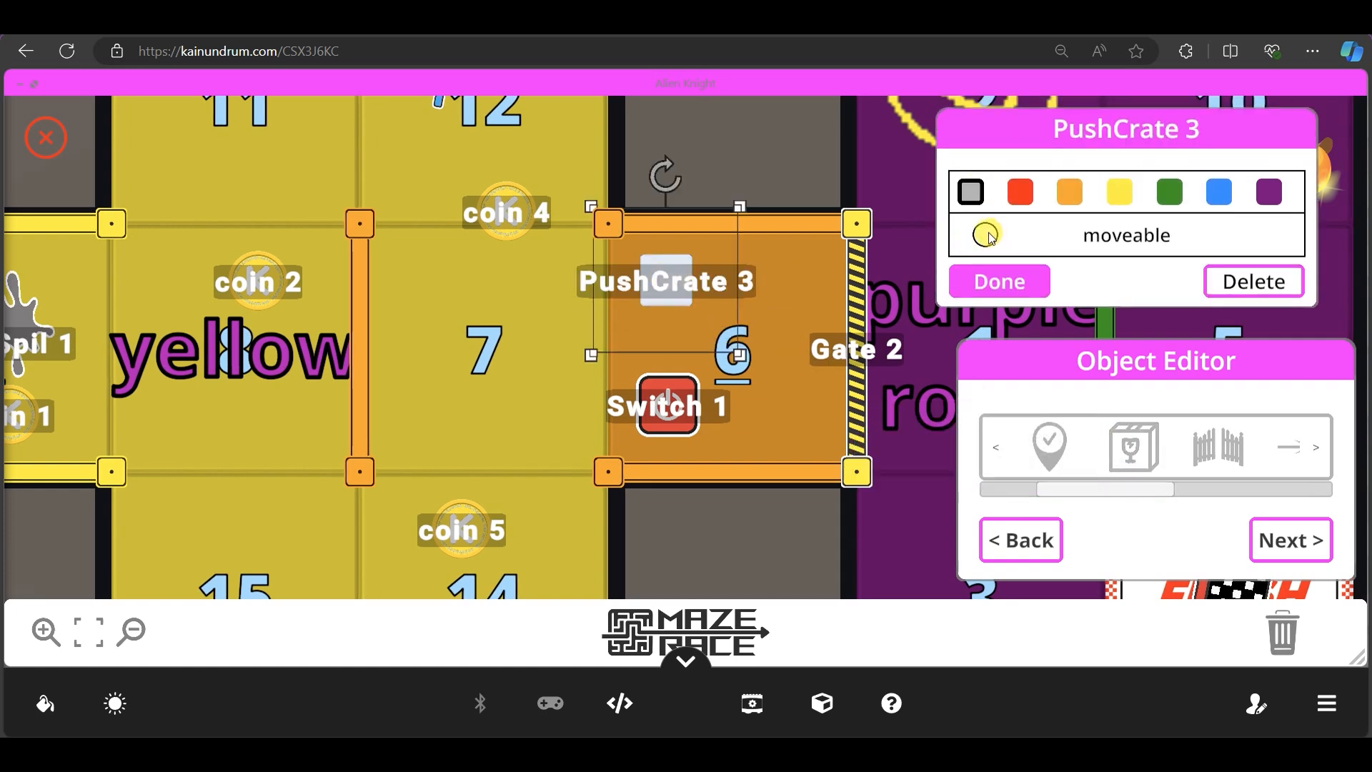
left_click(987, 235)
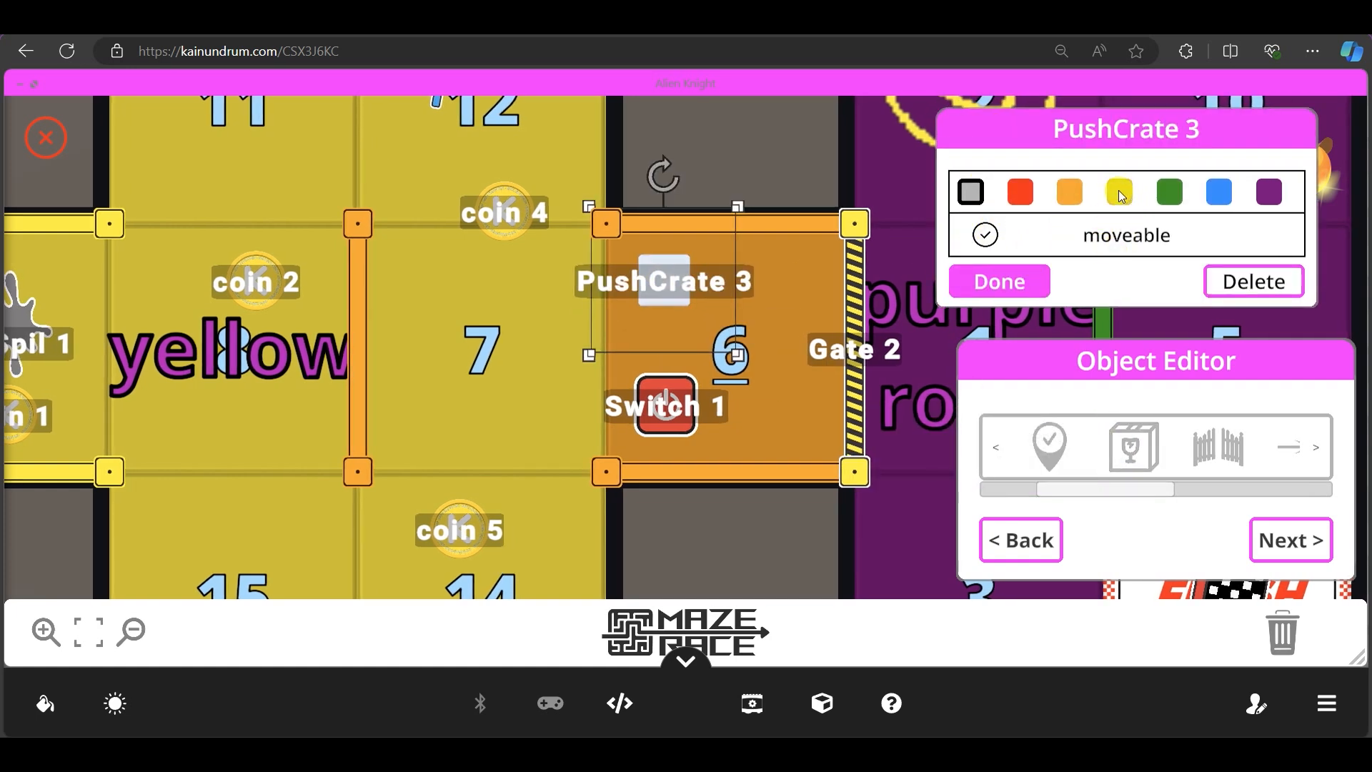
left_click(1121, 193)
left_click(1008, 283)
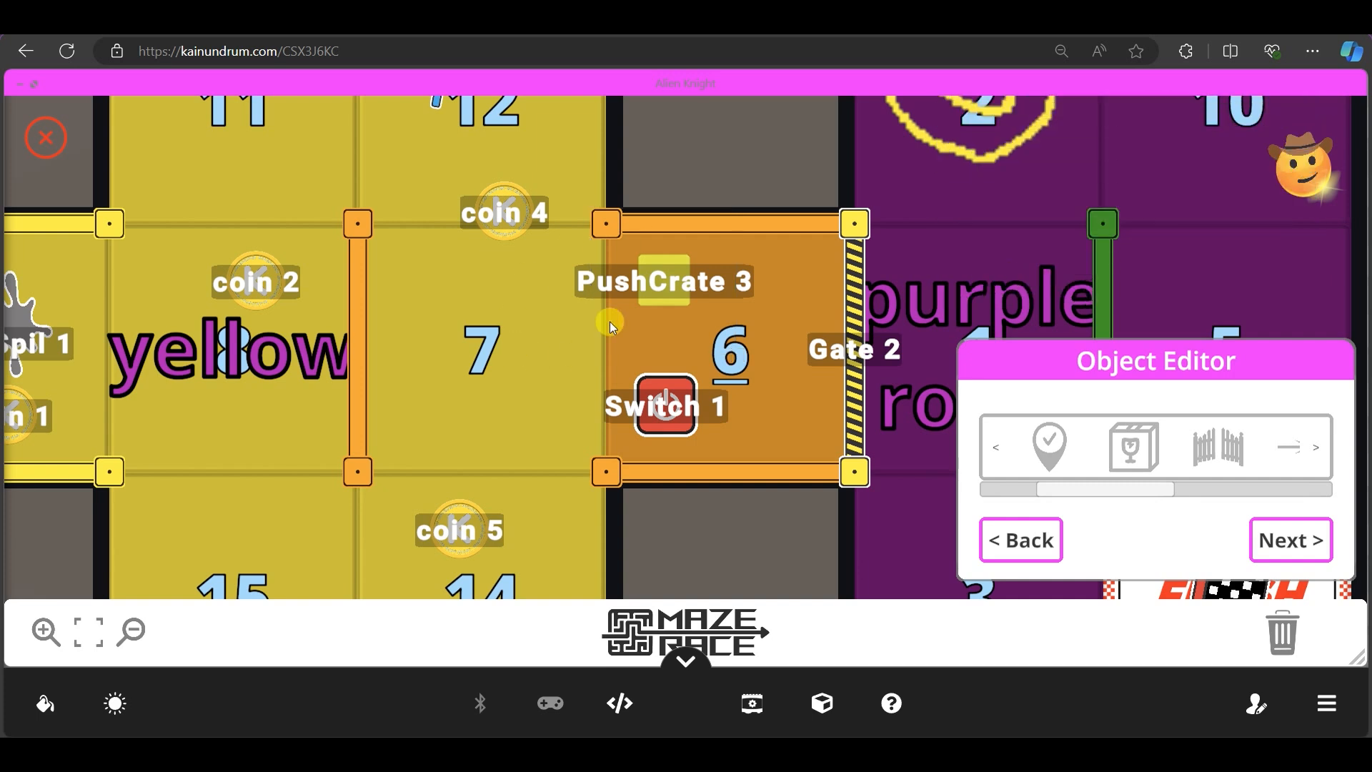
- Move the yellow push crate beside the switch, onto the border between tiles 7 and 6
left_click(658, 287)
left_click_drag(696, 375, 607, 508)
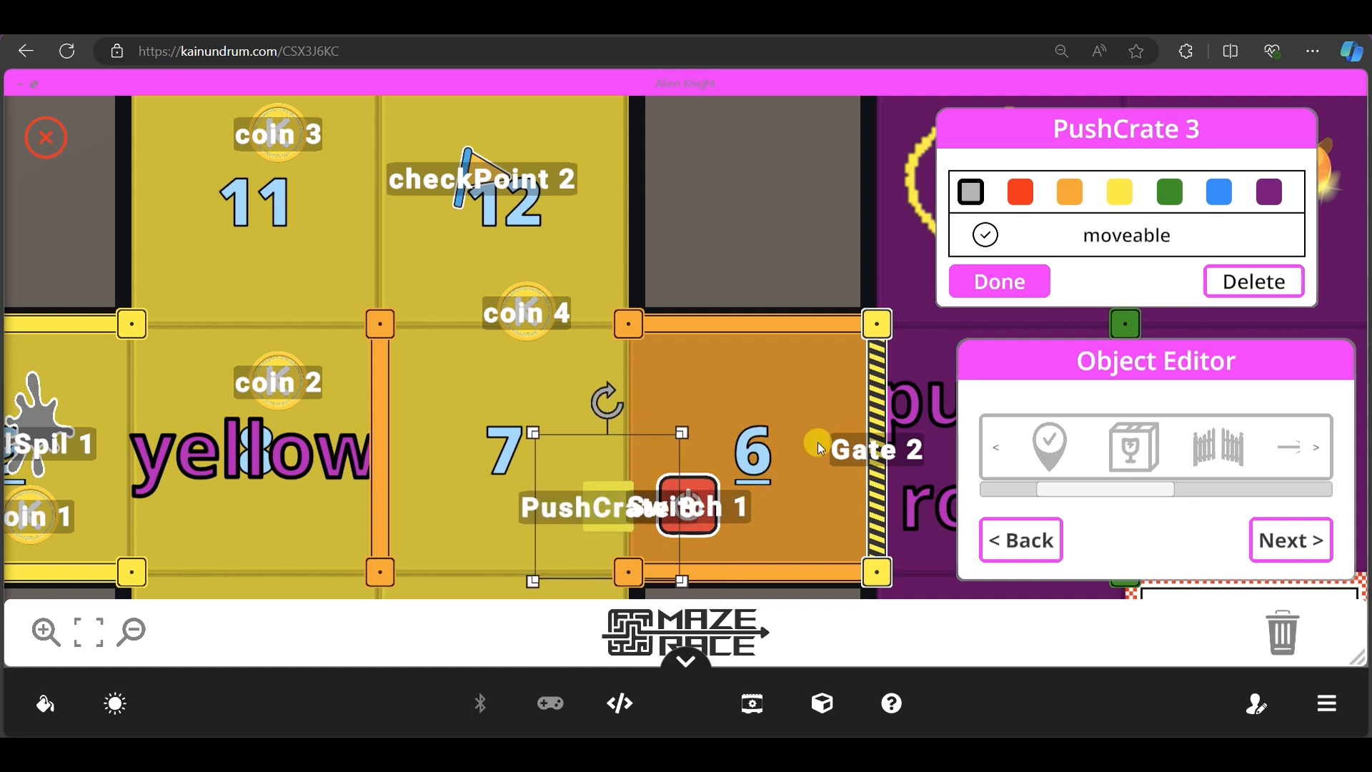
left_click(1017, 283)
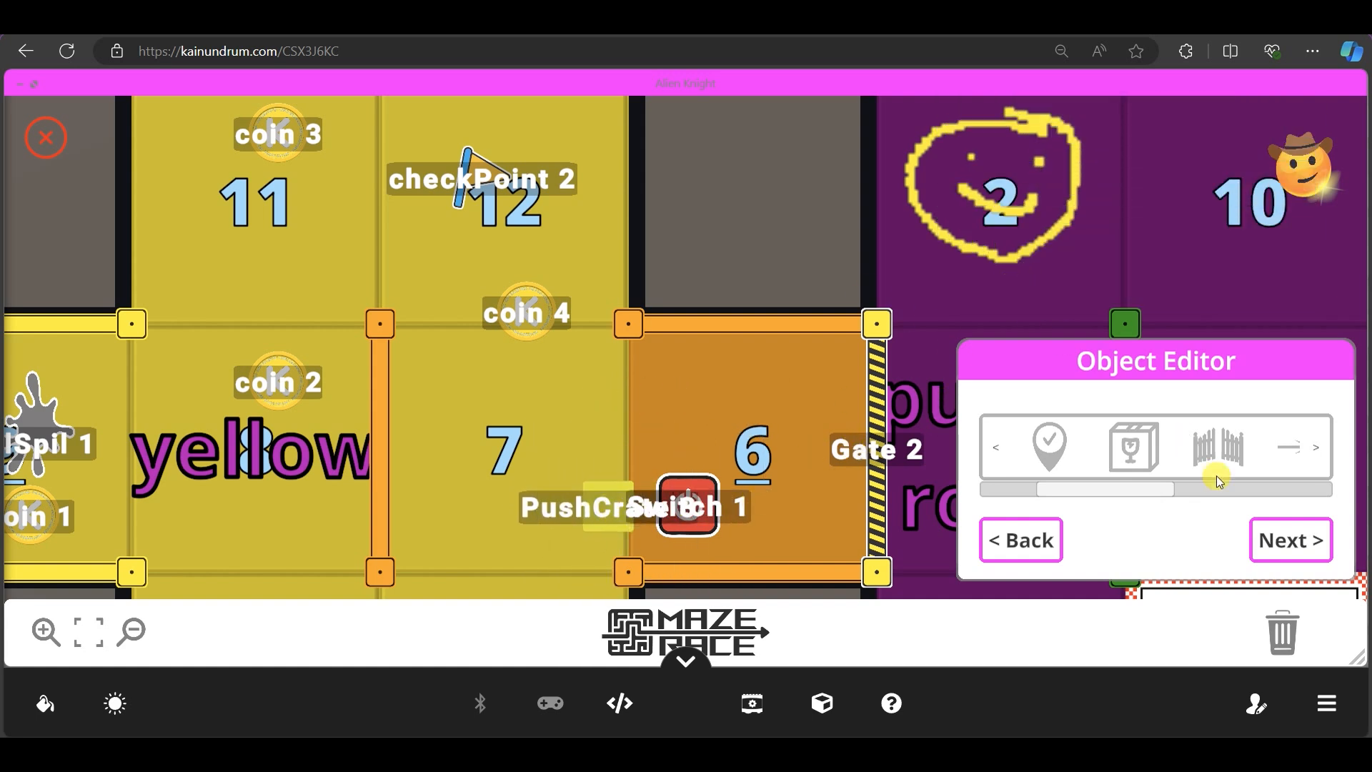
- Review the whole maze layout and examine the laser, mirrors, crates and balloons in the red room
scroll(542, 302, "down", 10)
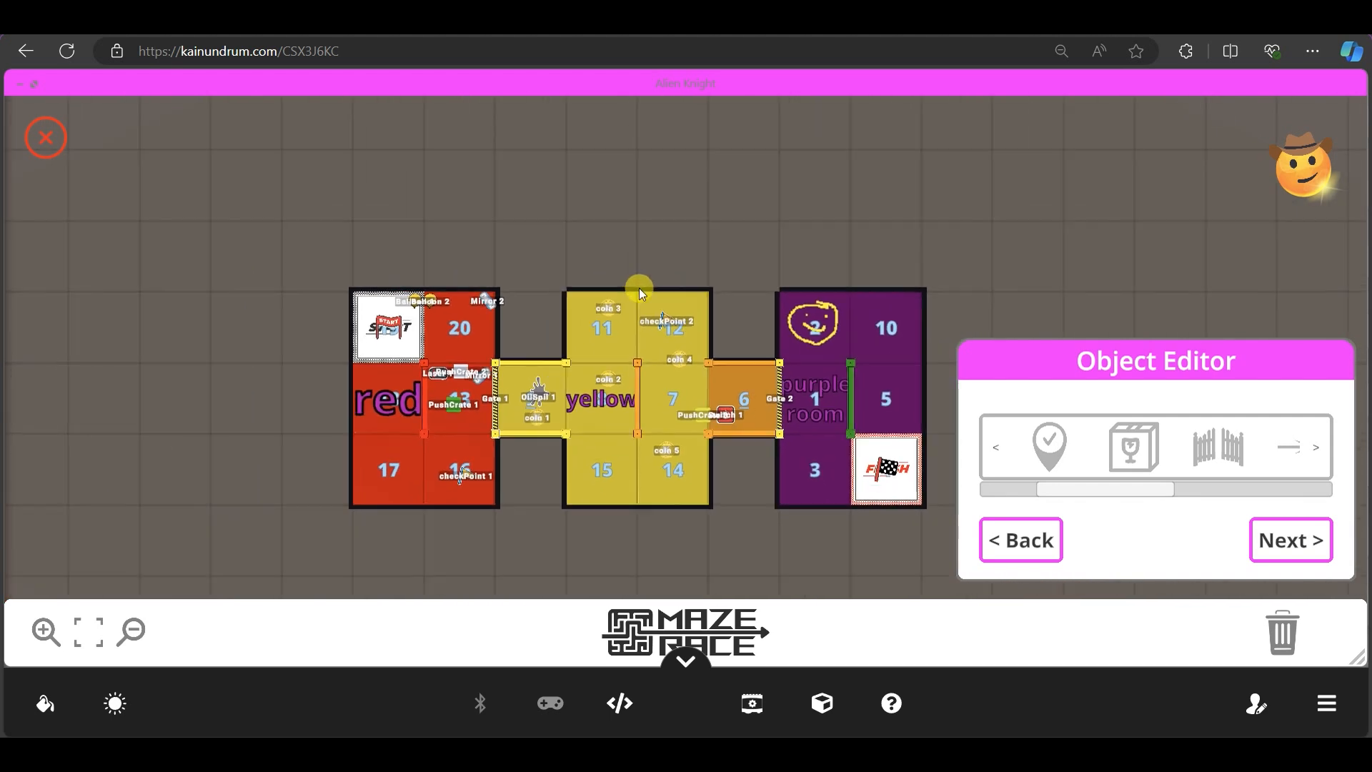
scroll(771, 346, "up", 4)
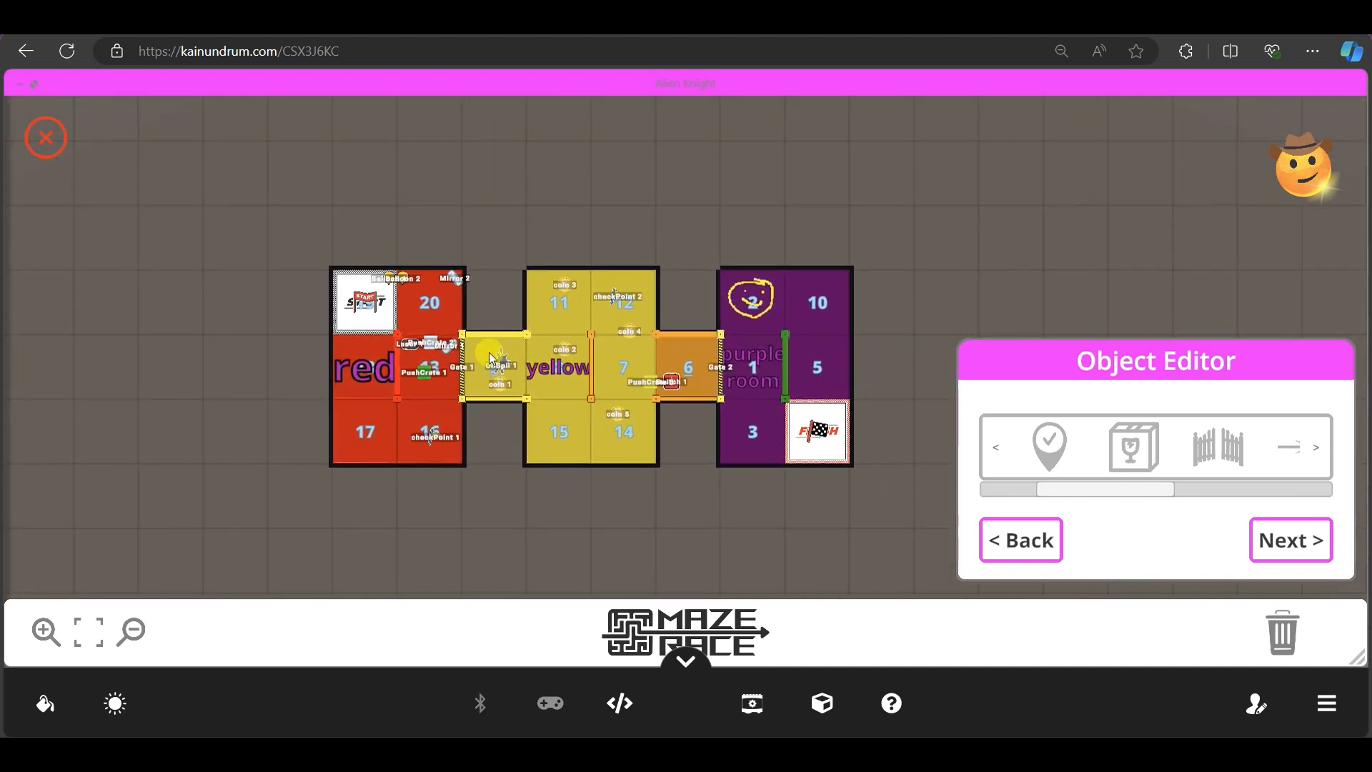
scroll(426, 270, "up", 4)
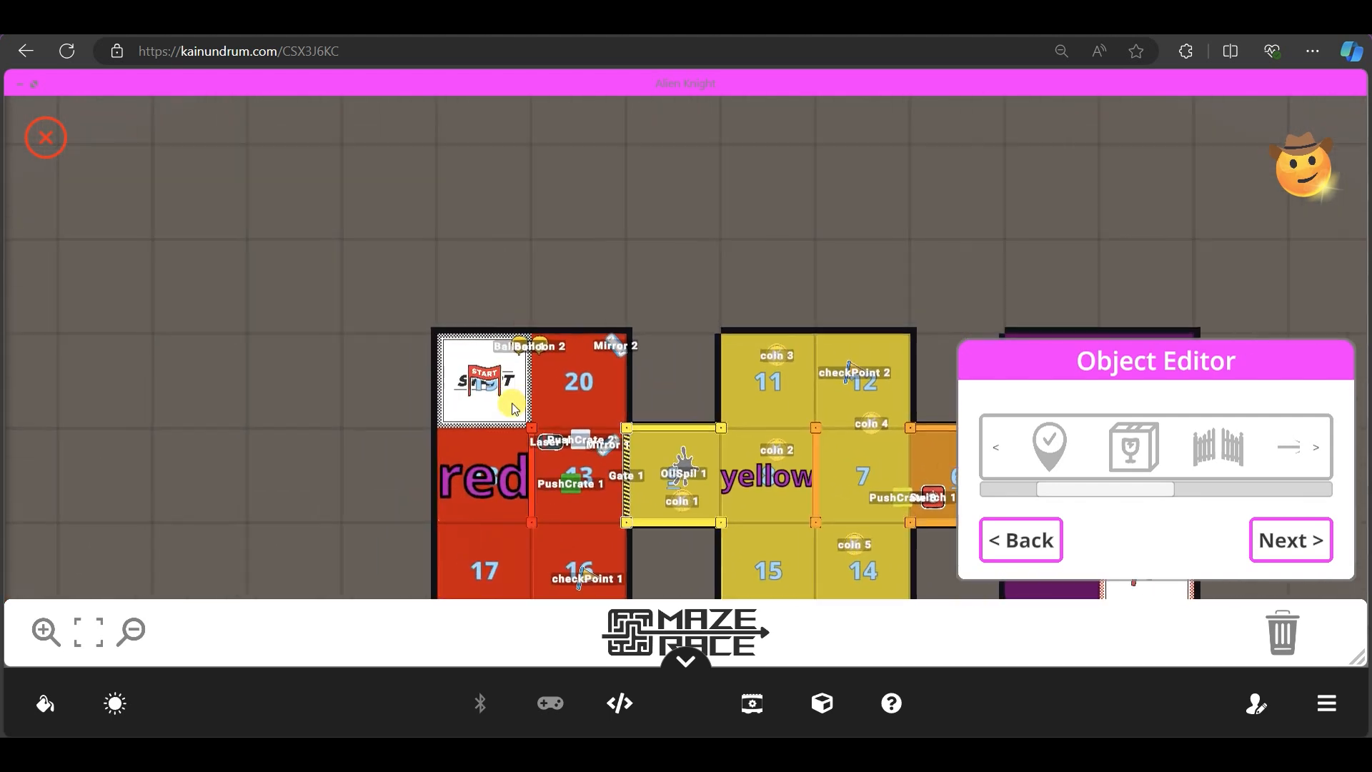
left_click_drag(728, 357, 659, 278)
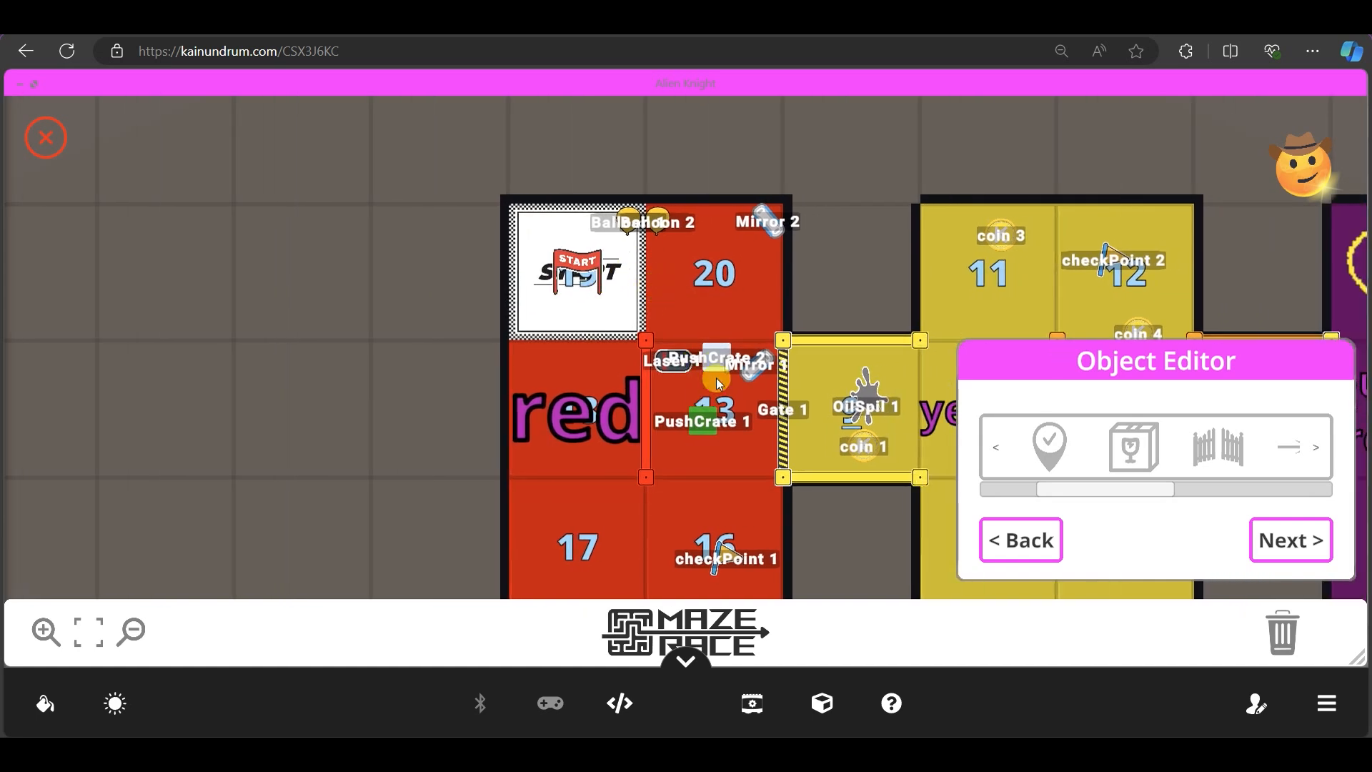
scroll(730, 374, "up", 3)
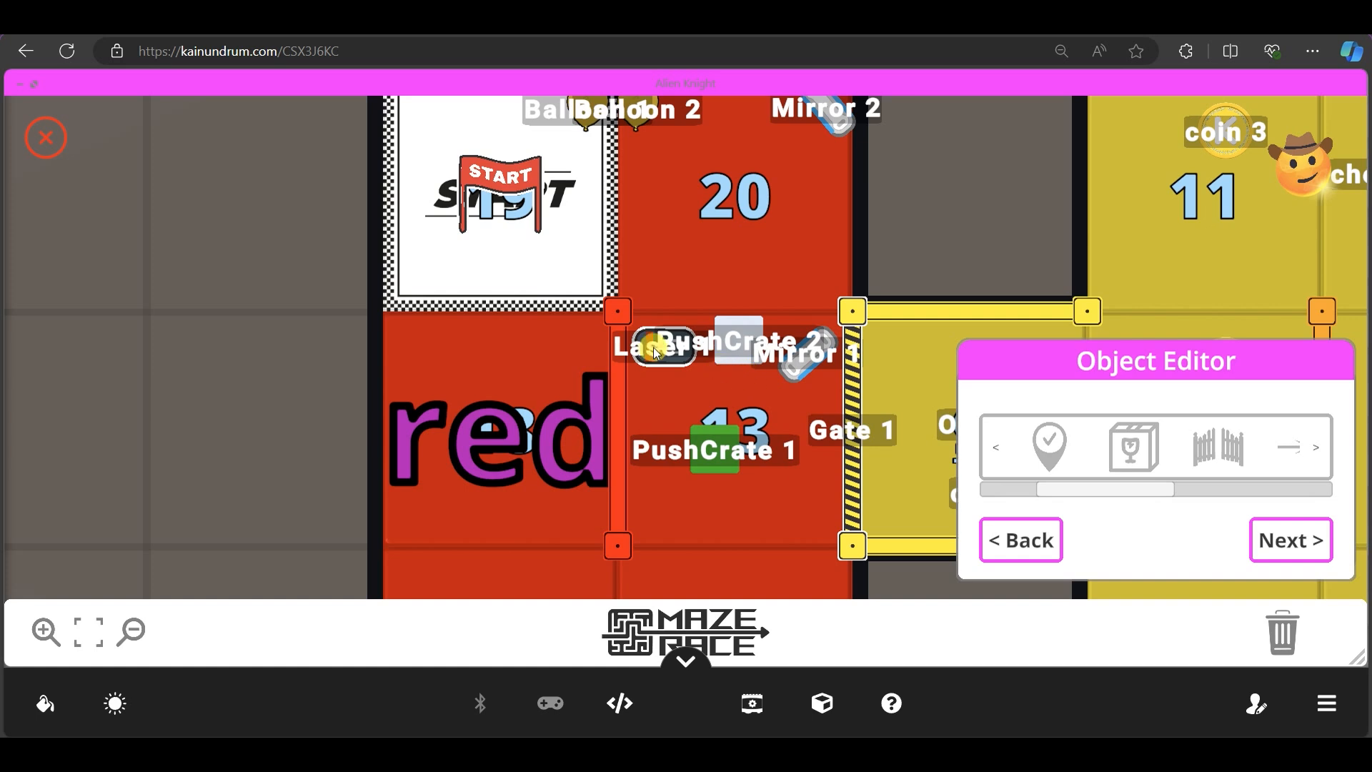
key("Up")
scroll(772, 336, "up", 1)
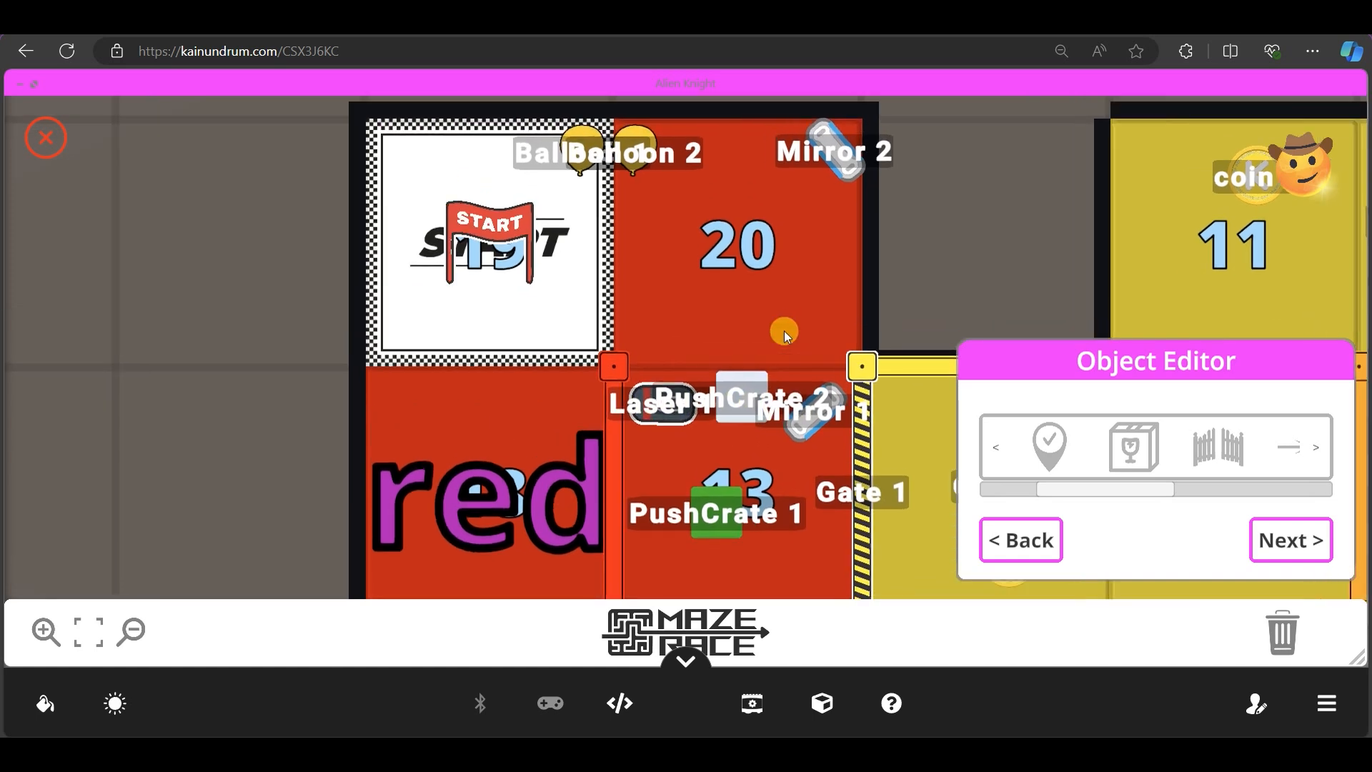
key("Up")
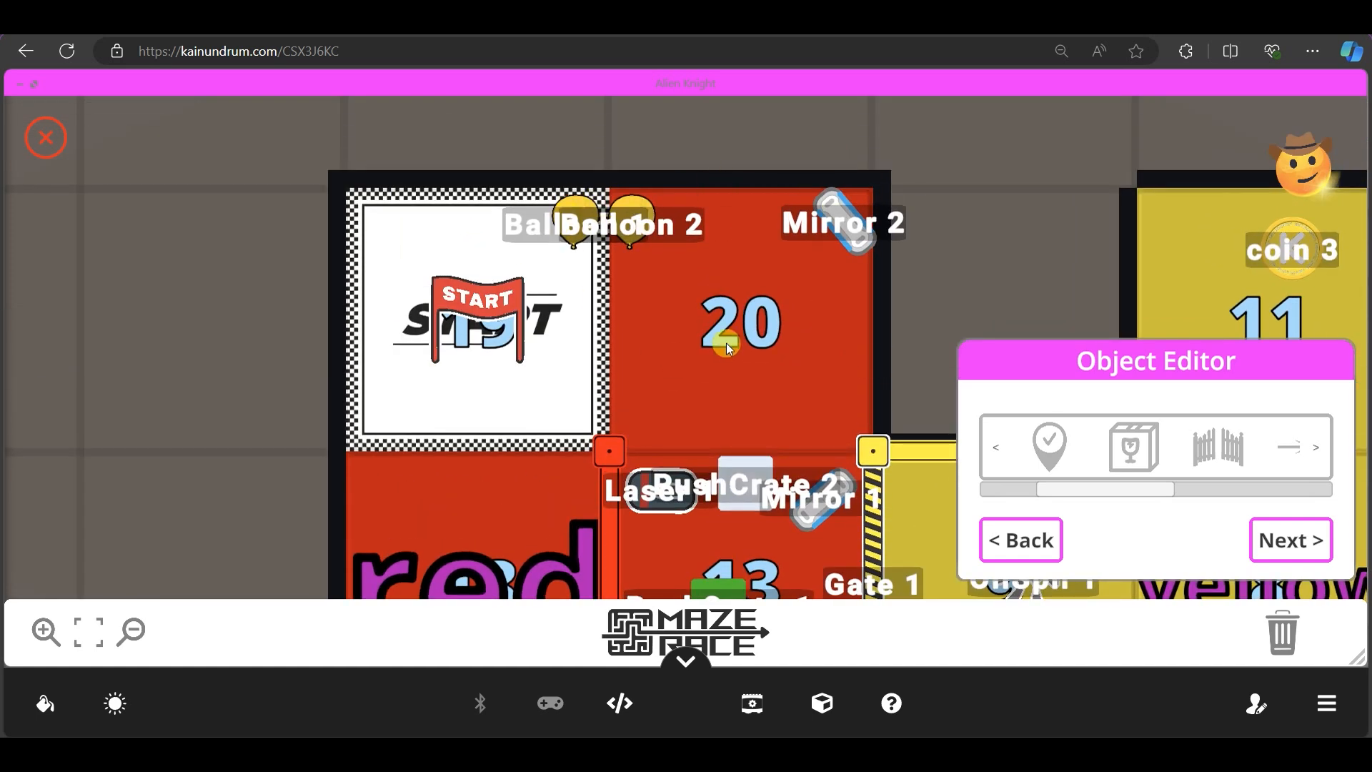
- Examine the maze from the red room through the yellow room and tile 6 to the purple room
key("Down")
key("Right")
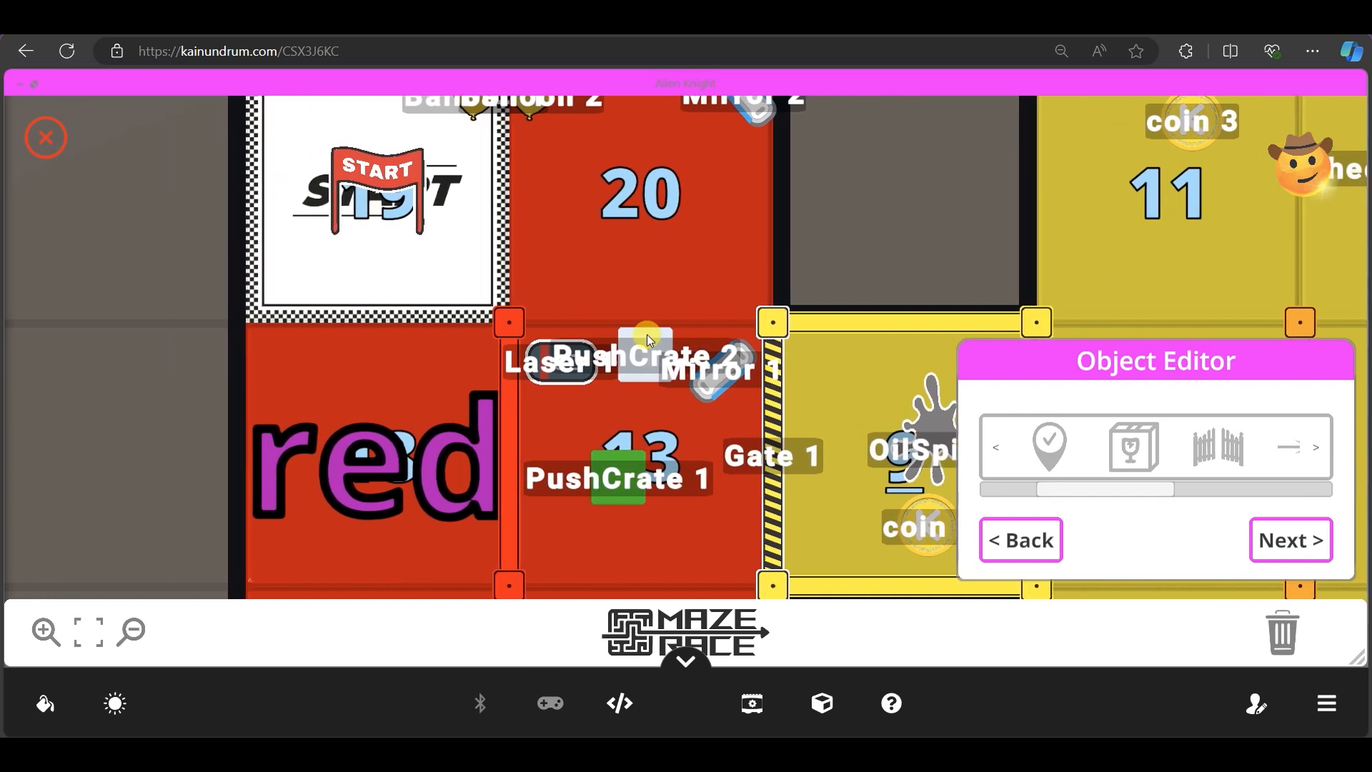
key("Left")
key("Down")
key("Up")
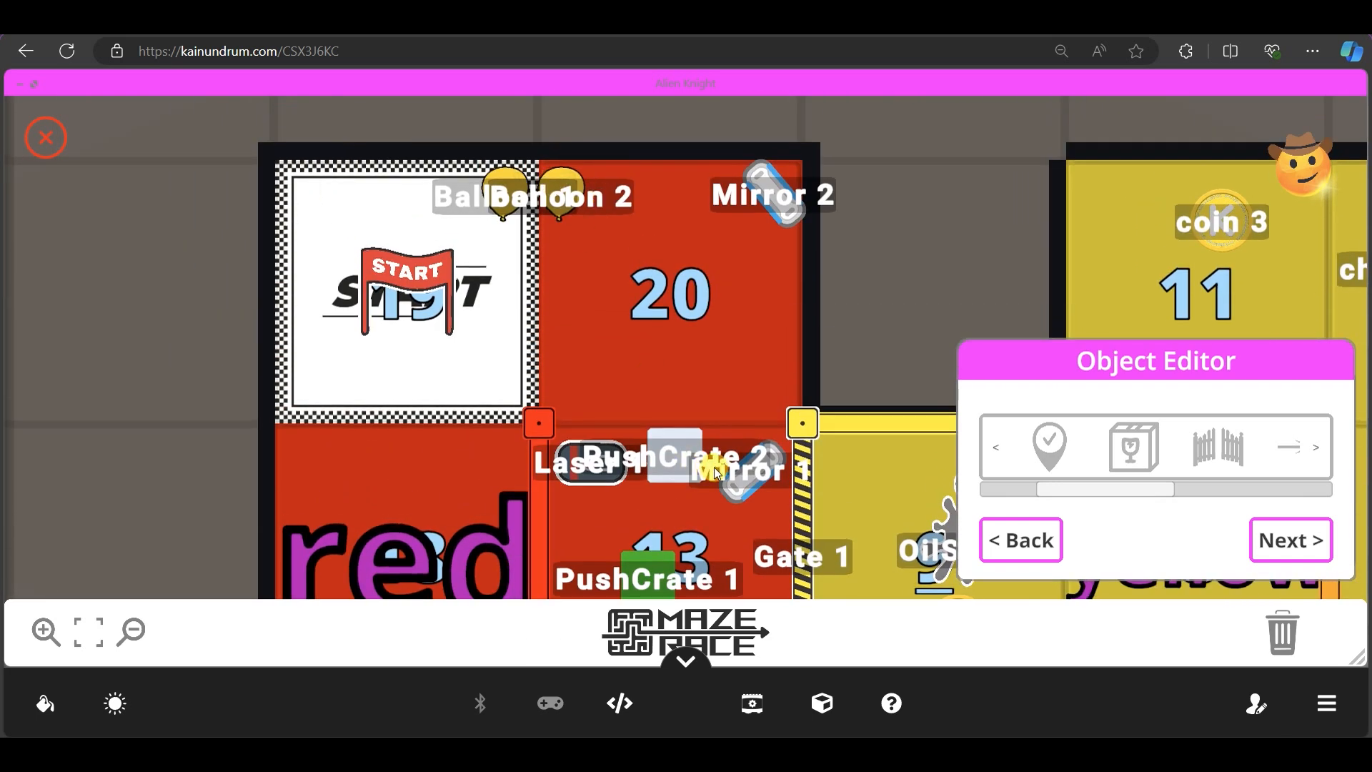
key("Right")
left_click_drag(759, 531, 270, 310)
key("Right")
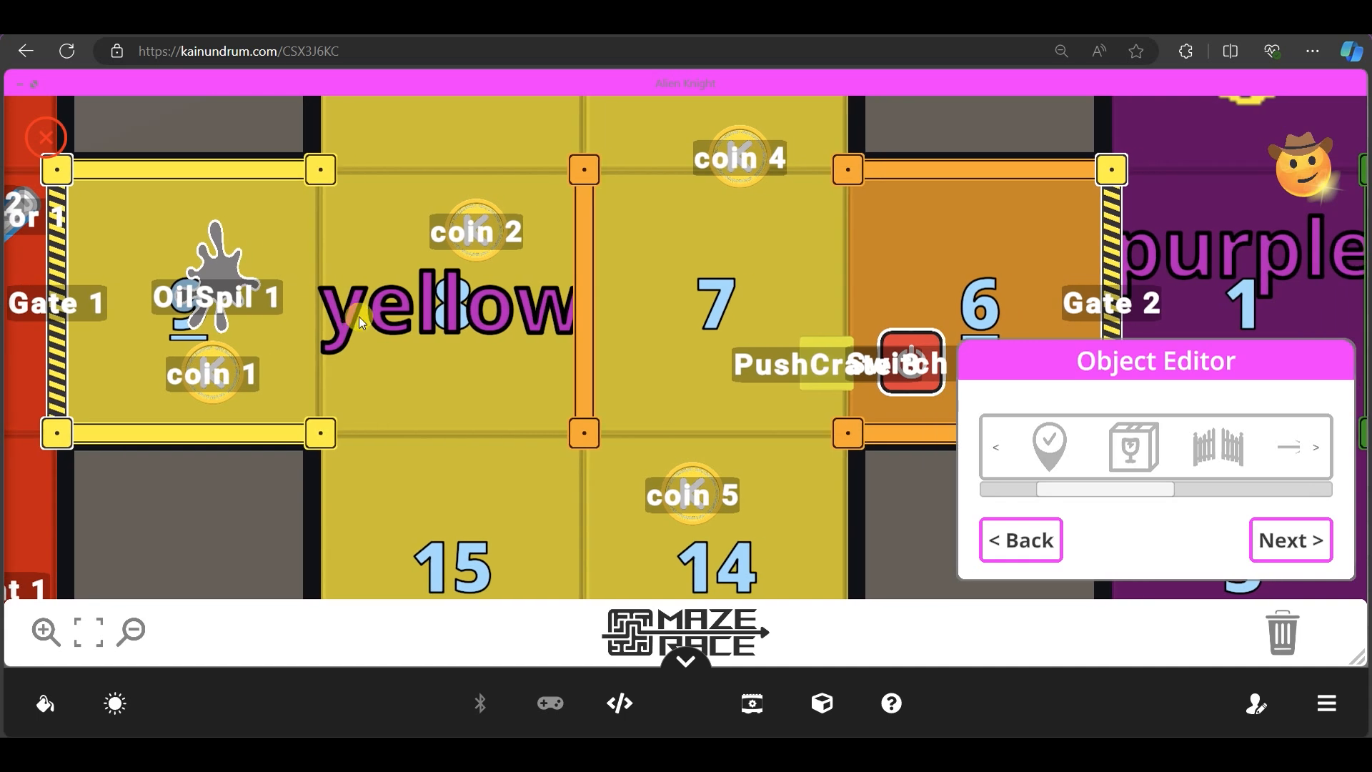
key("Right")
key("Down")
key("Right")
key("Up")
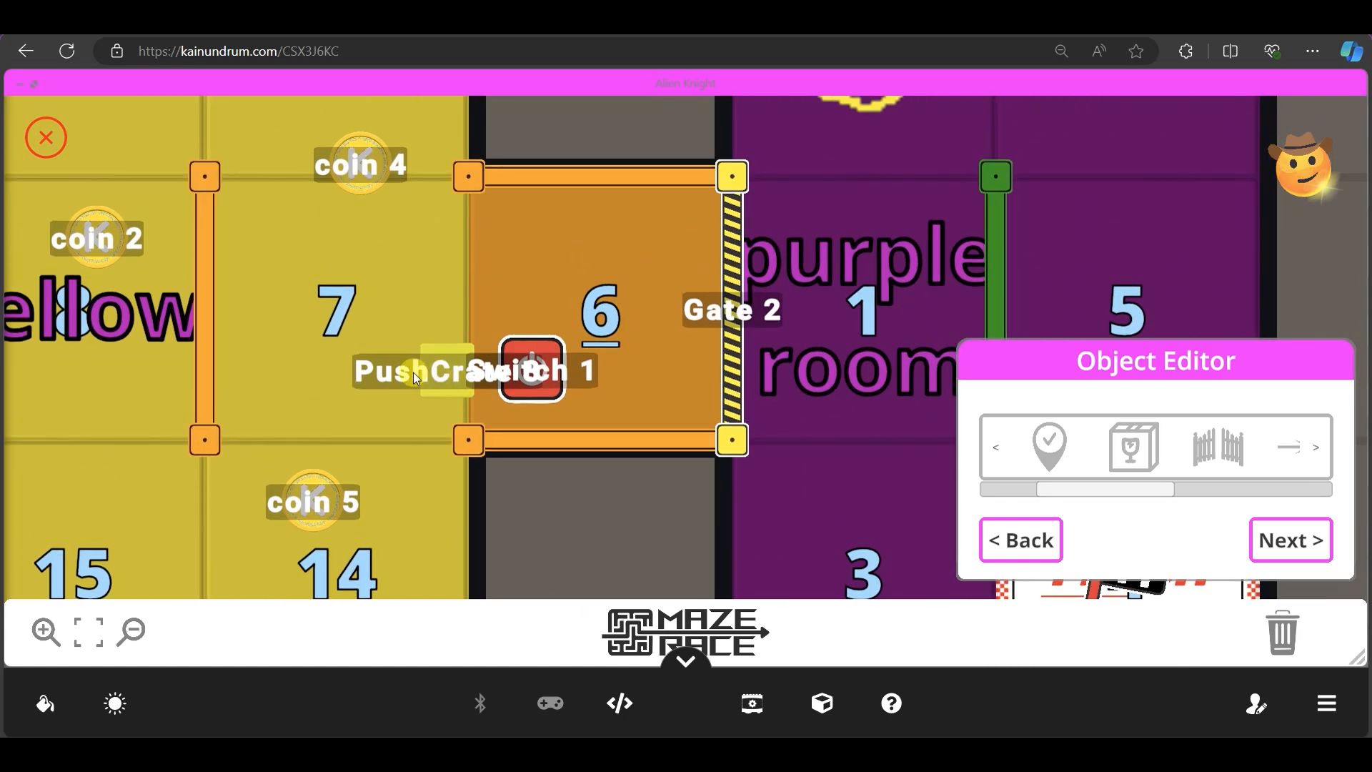
key("Right")
key("Right")
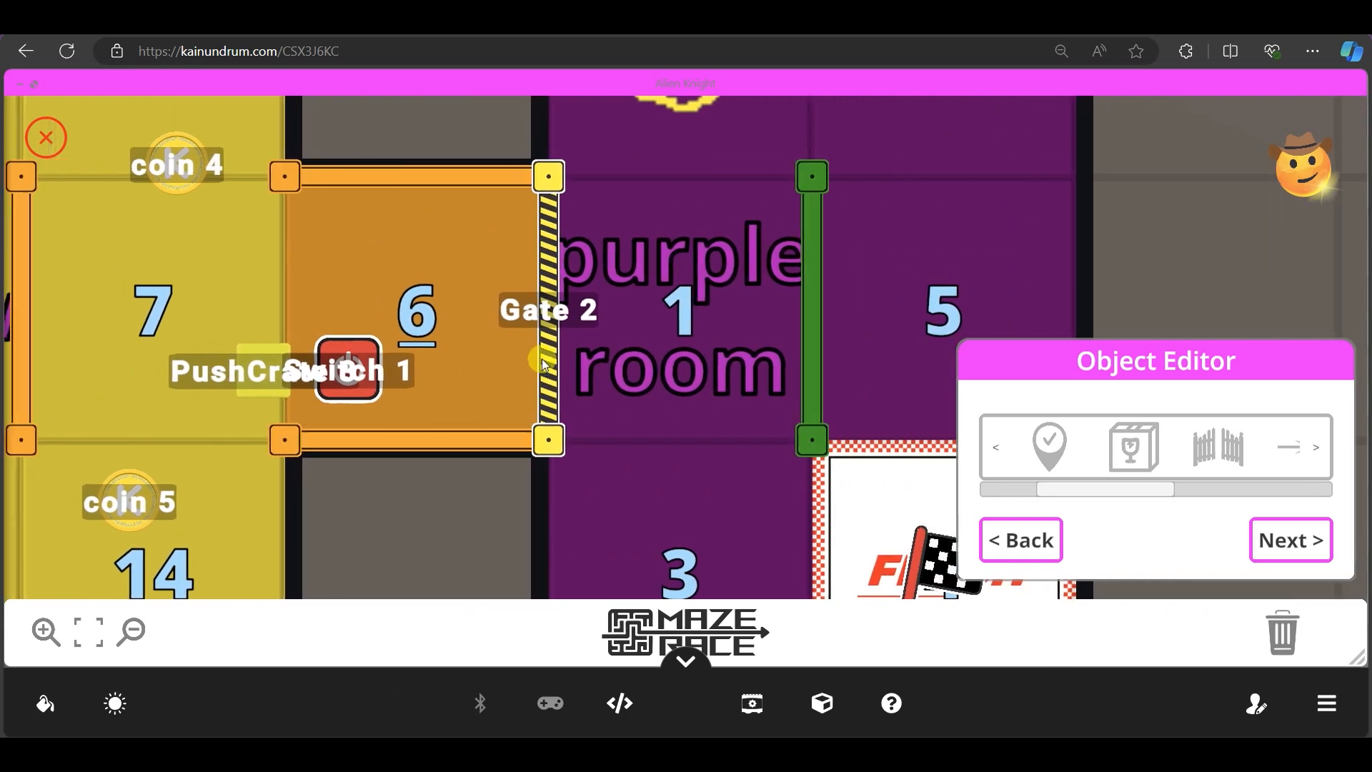
key("Right")
- Continue from the Object Editor to the Object Events Manager
left_click(1291, 540)
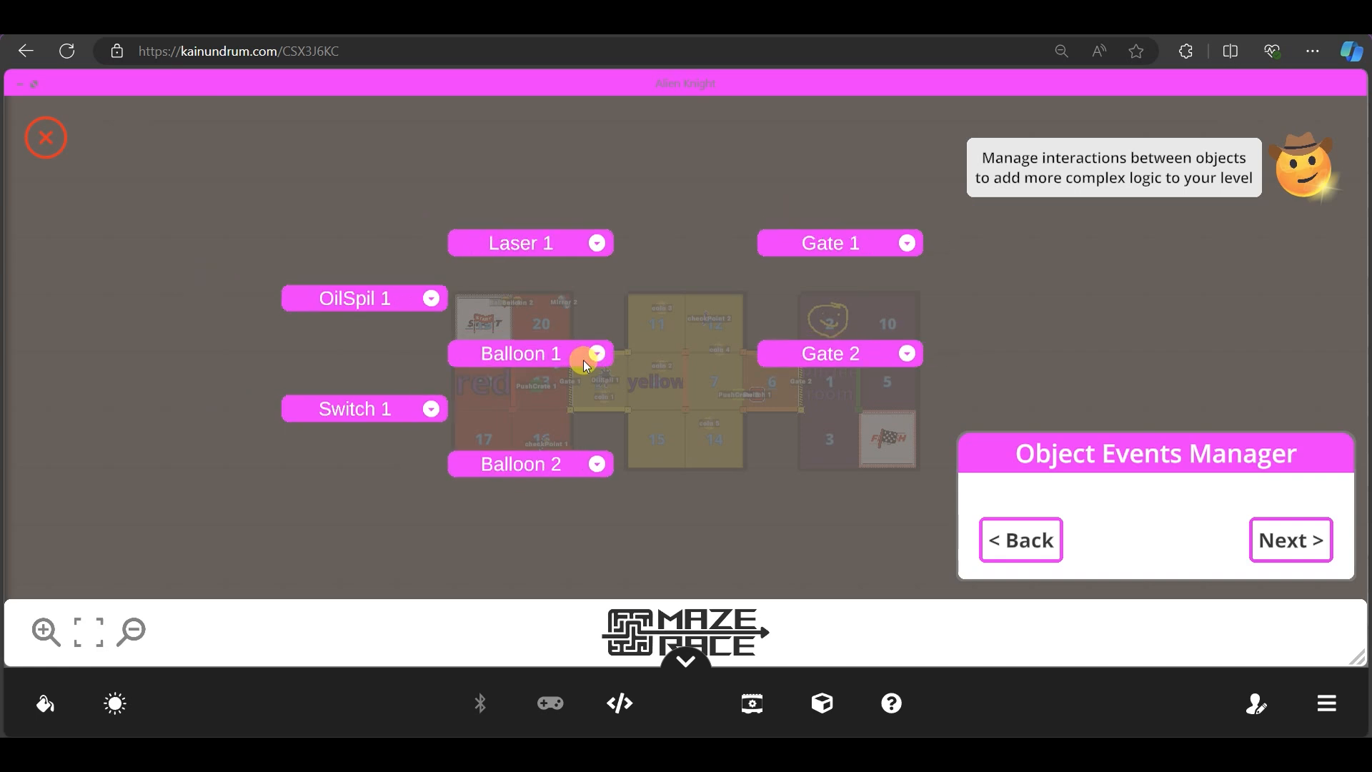
left_click(46, 630)
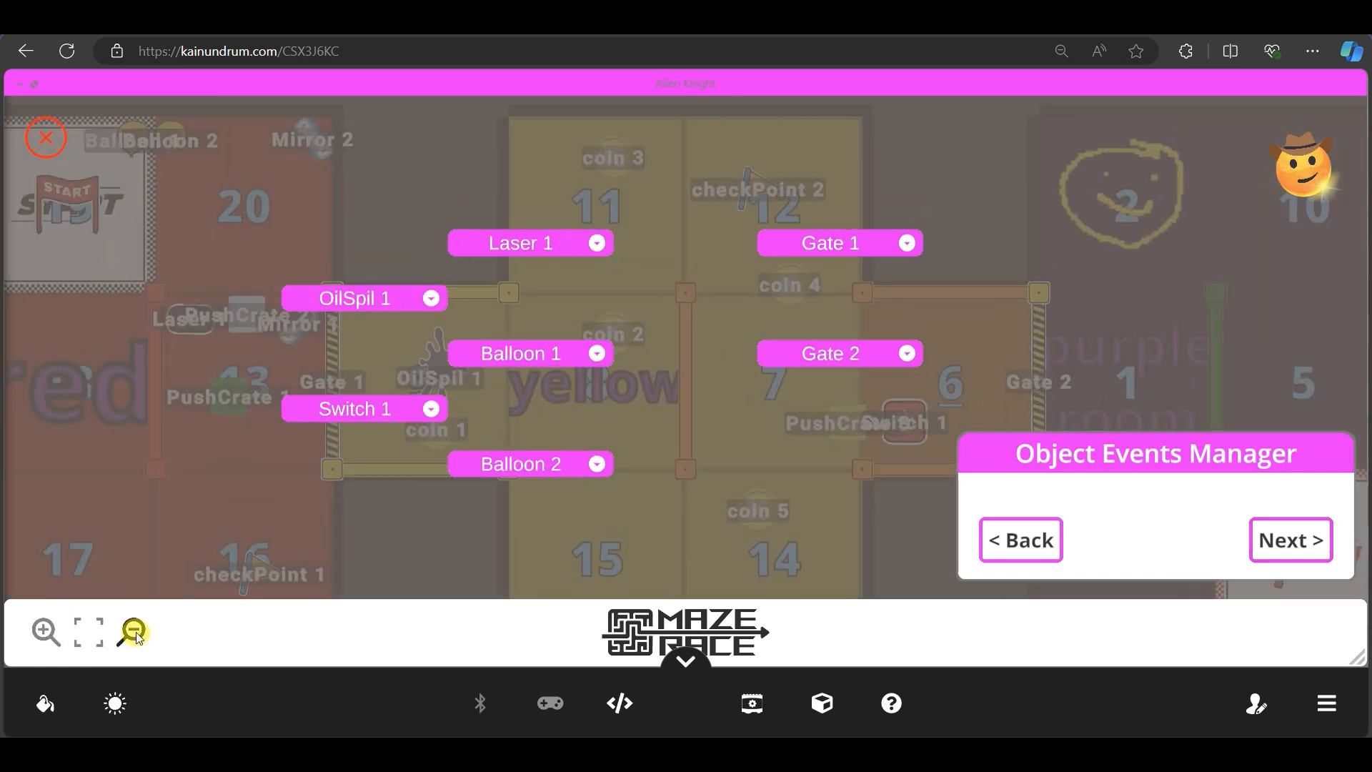
left_click(135, 632)
left_click(46, 631)
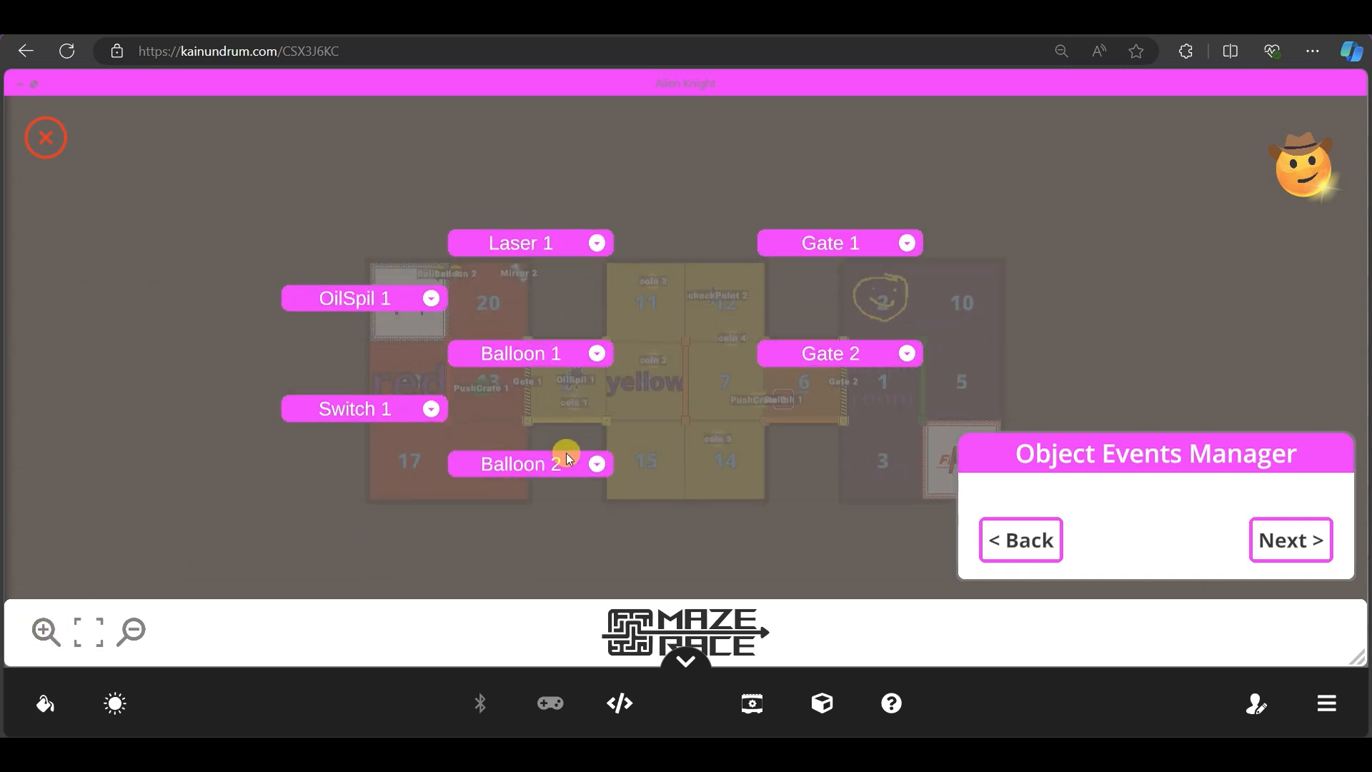
left_click(46, 631)
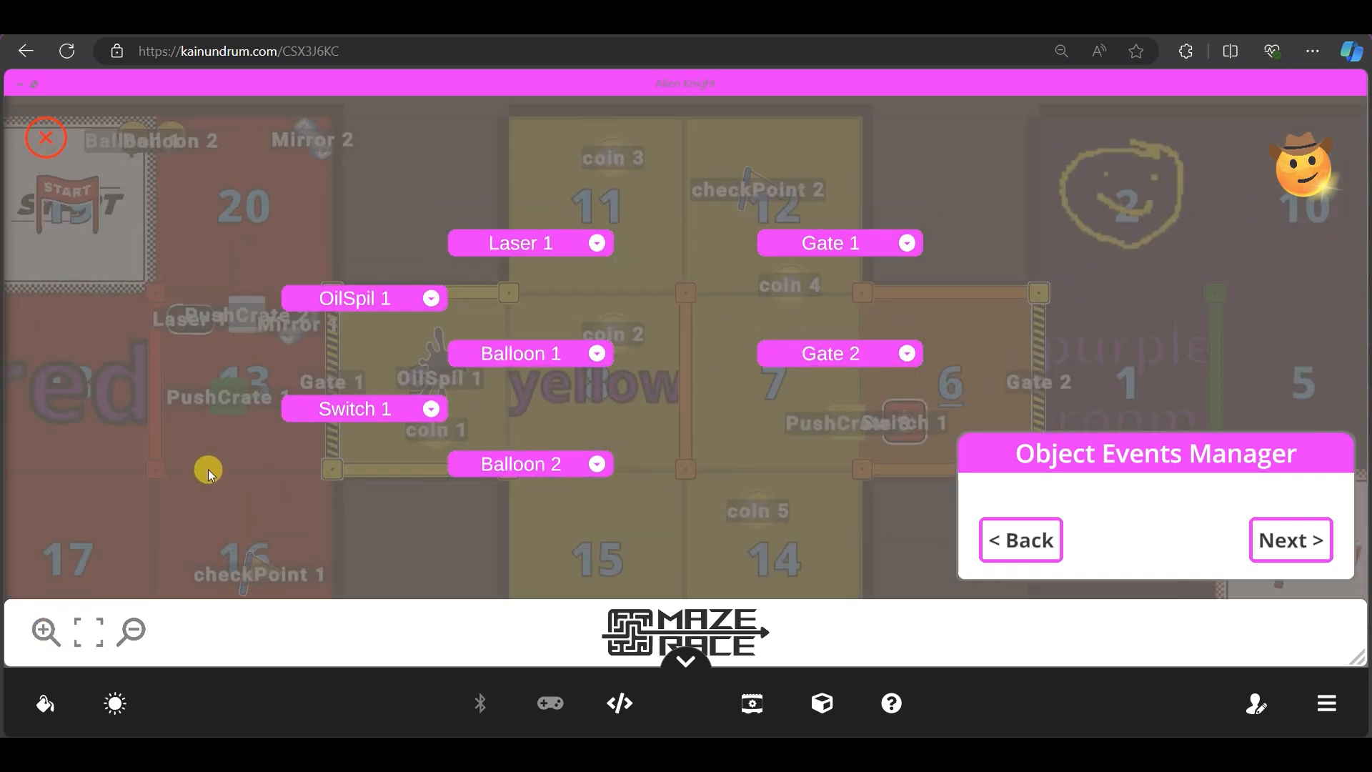
left_click_drag(393, 473, 256, 476)
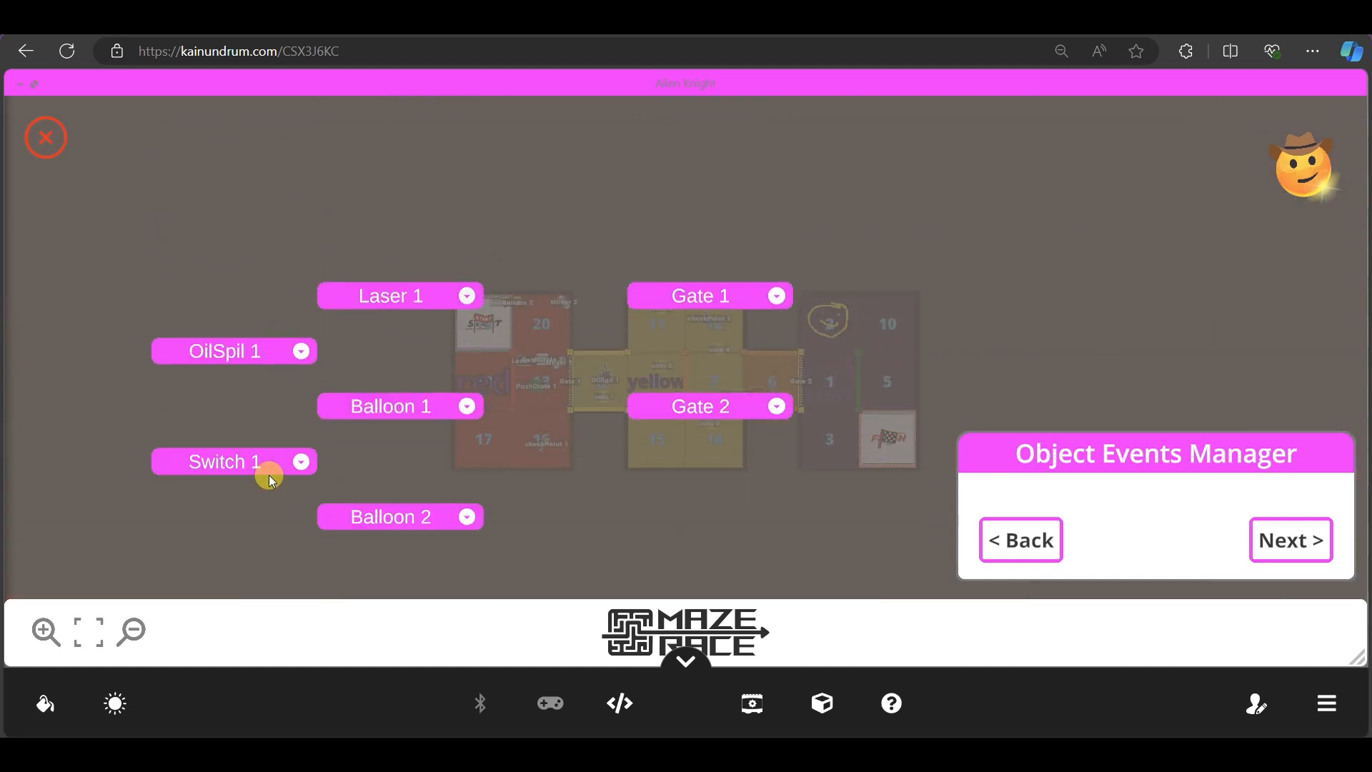
left_click(46, 631)
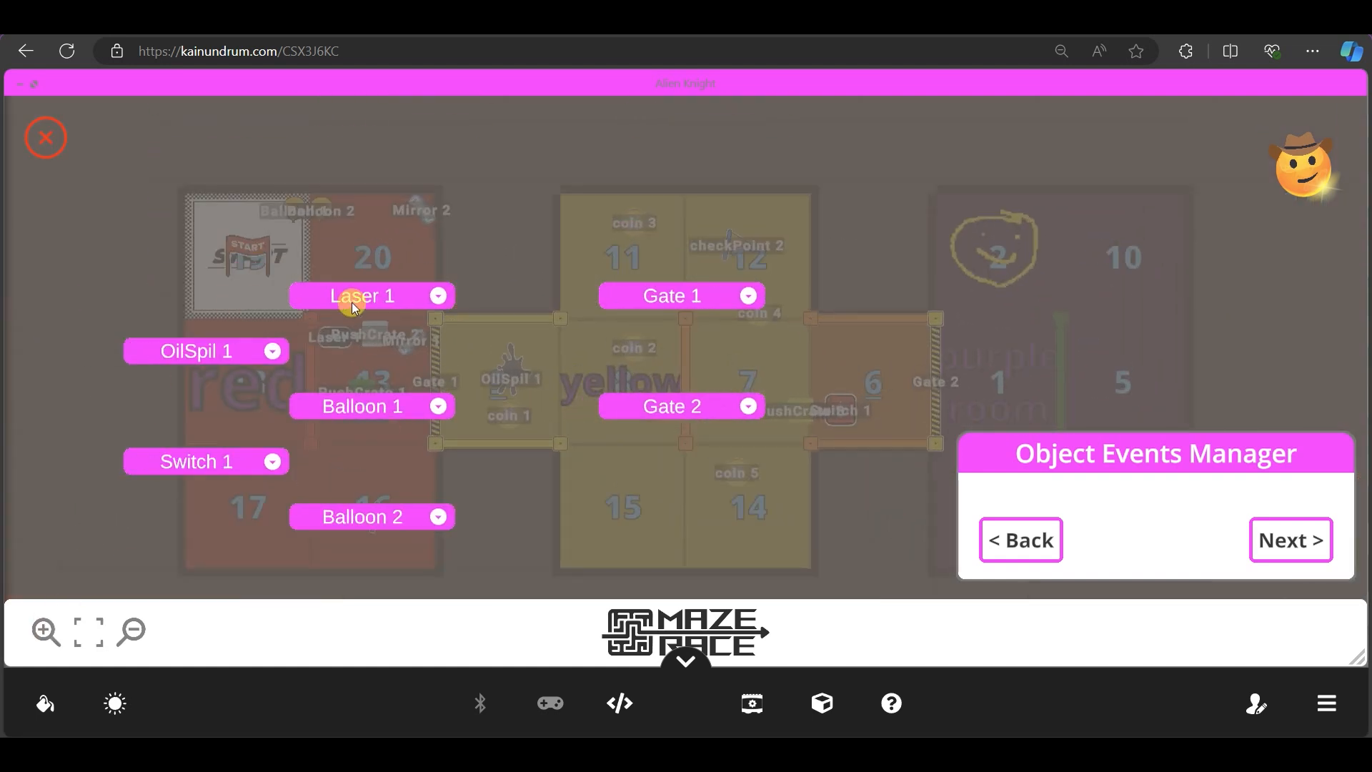
- Expand the events of Laser 1, Gate 1 and Balloon 1, and link Balloon 1's onPop to Gate 1's openGate
left_click(438, 296)
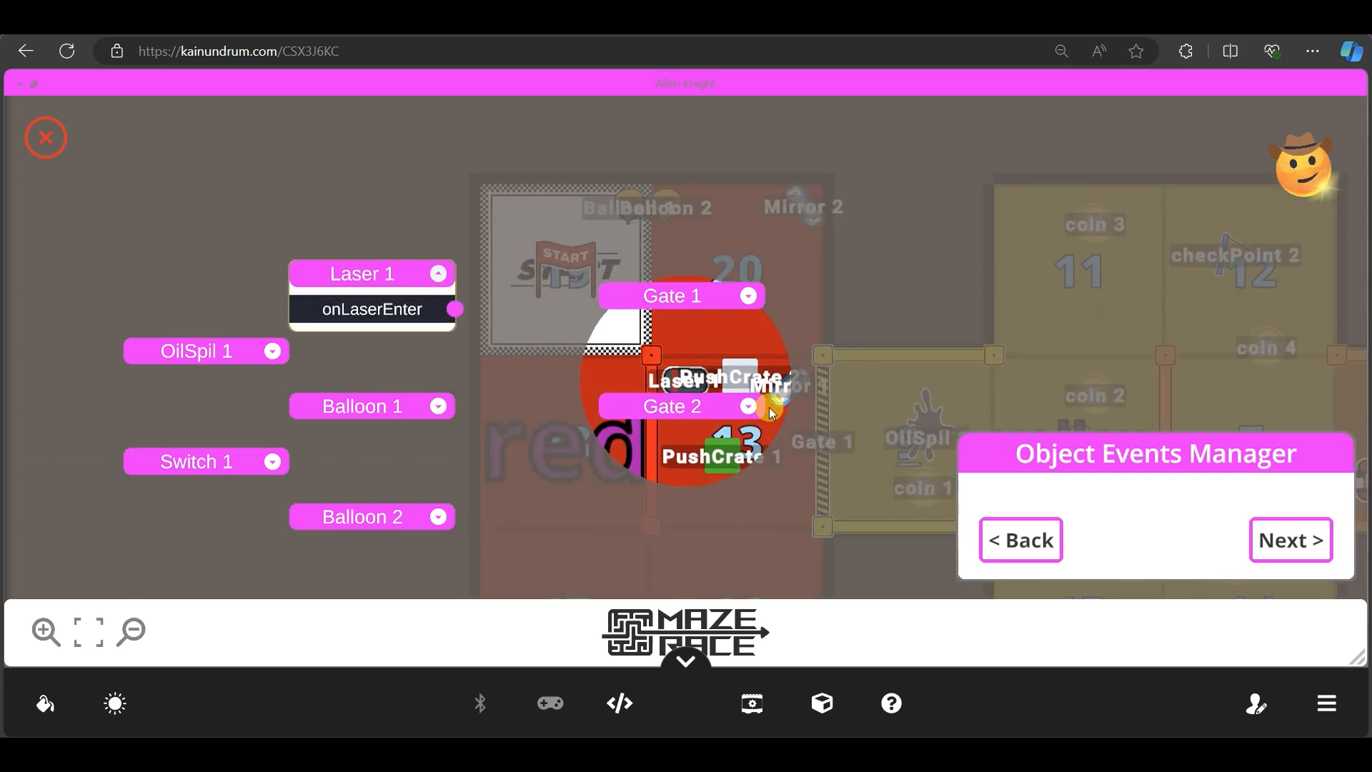
left_click_drag(513, 330, 594, 238)
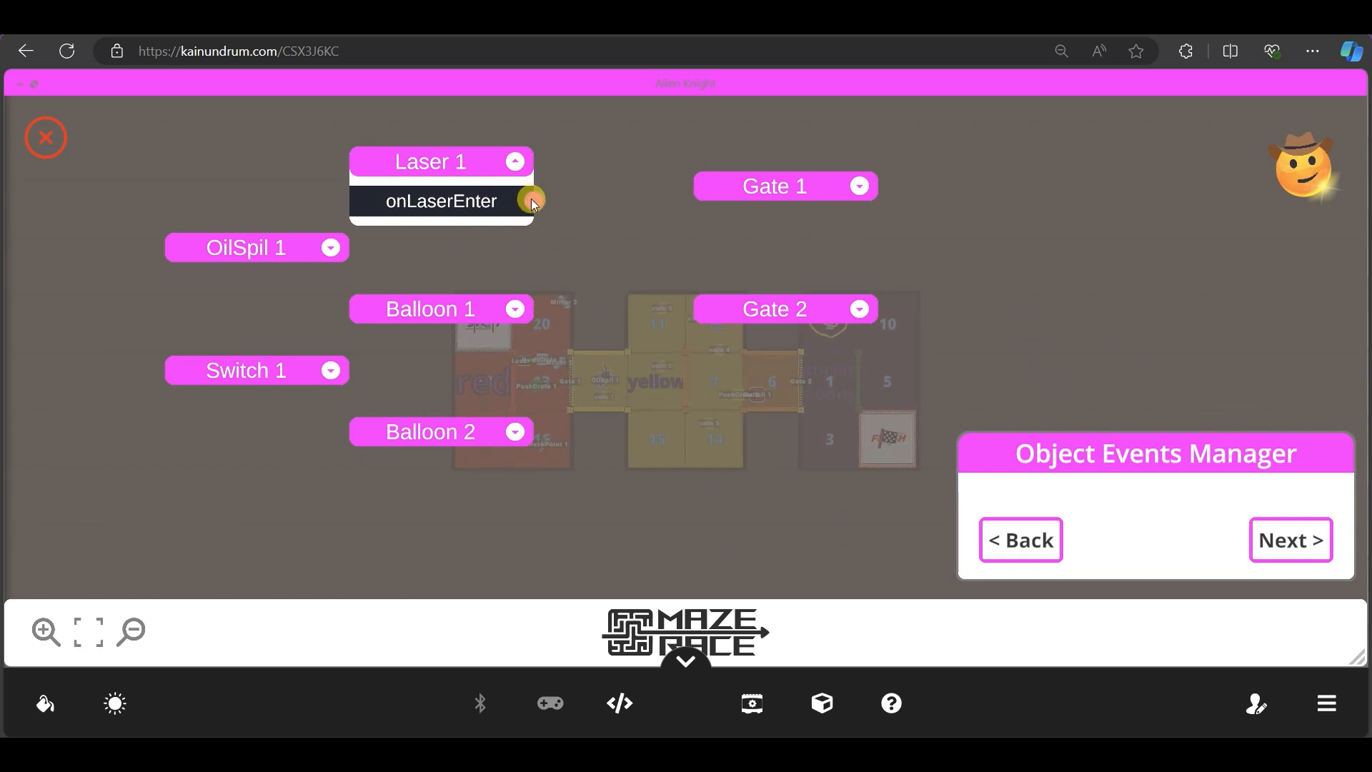
left_click(861, 186)
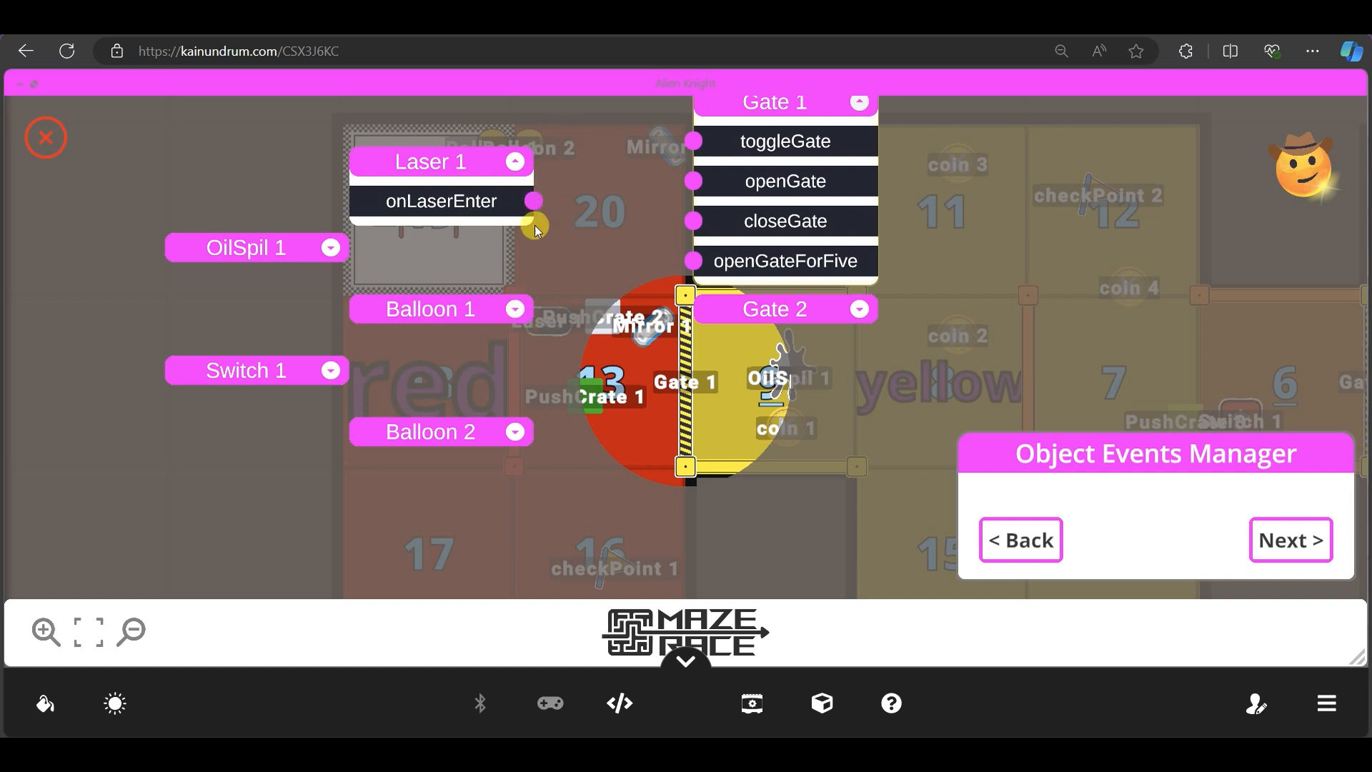
left_click(515, 309)
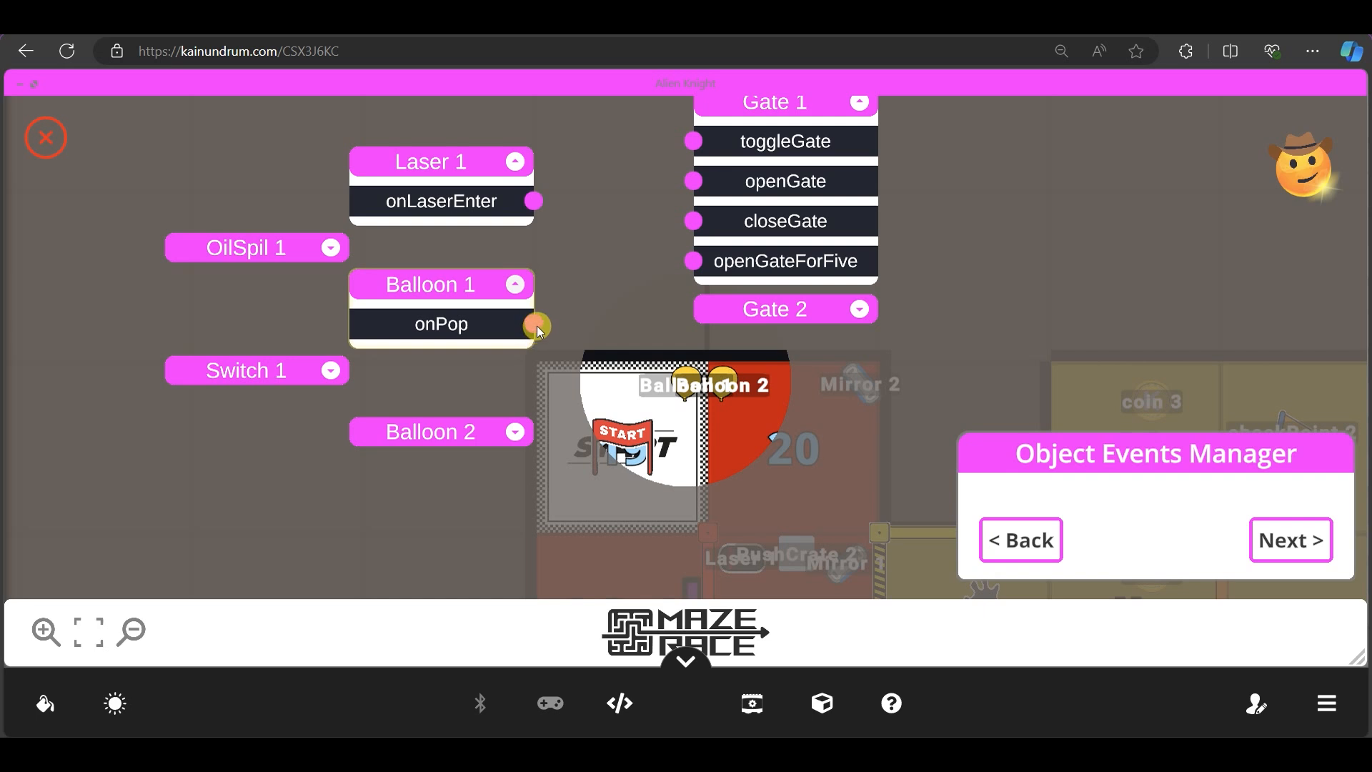
left_click_drag(536, 326, 693, 182)
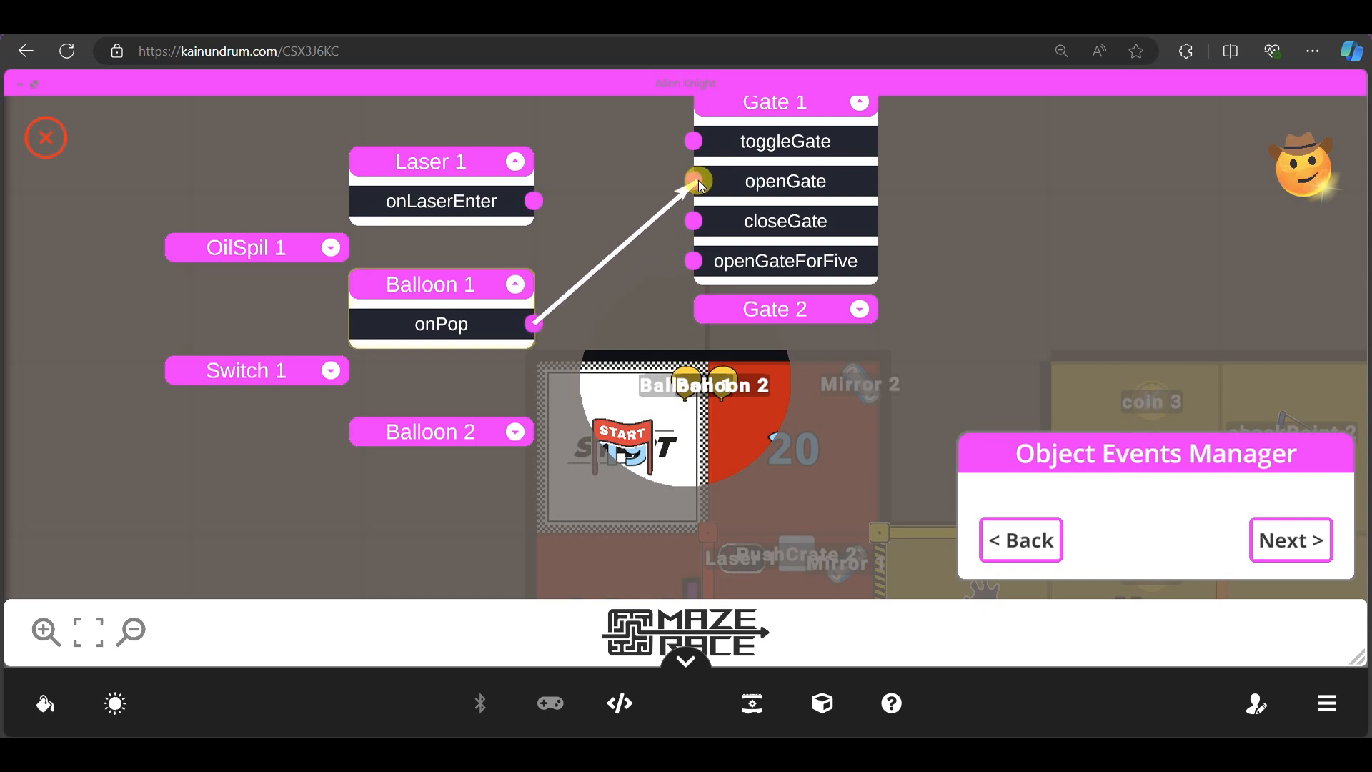
left_click_drag(783, 185, 851, 202)
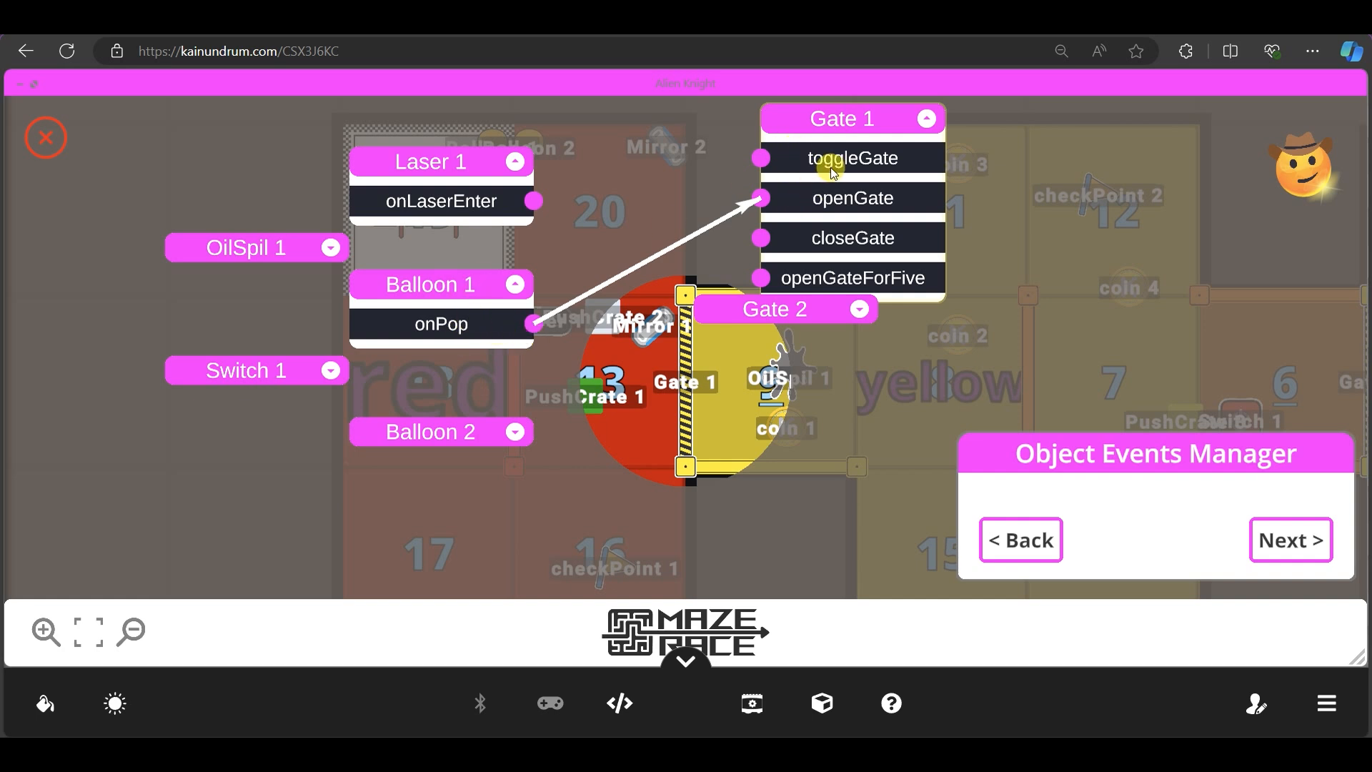
left_click_drag(587, 380, 672, 398)
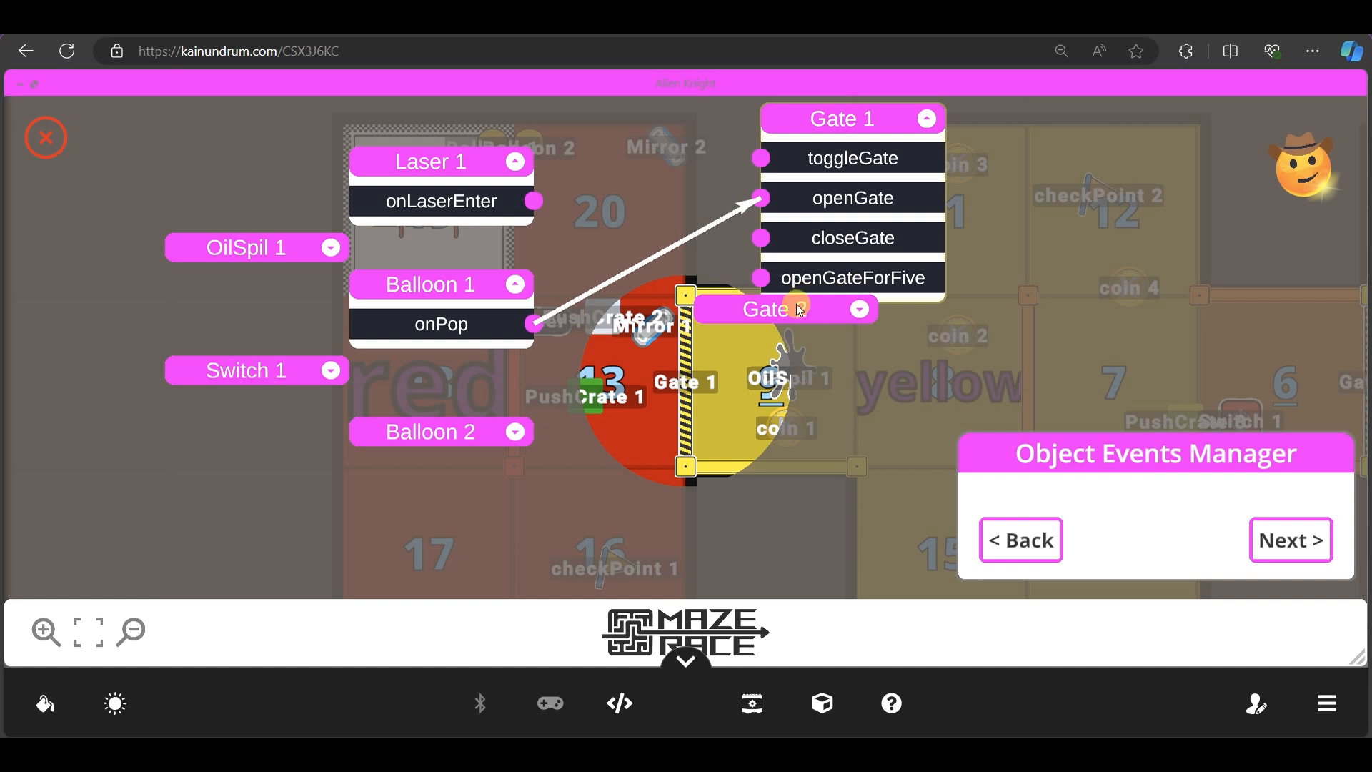
- Expand Gate 2 and Switch 1, place the Gate 2 node below Gate 1, and link Switch 1's onPress to Gate 2's openGate
left_click(858, 312)
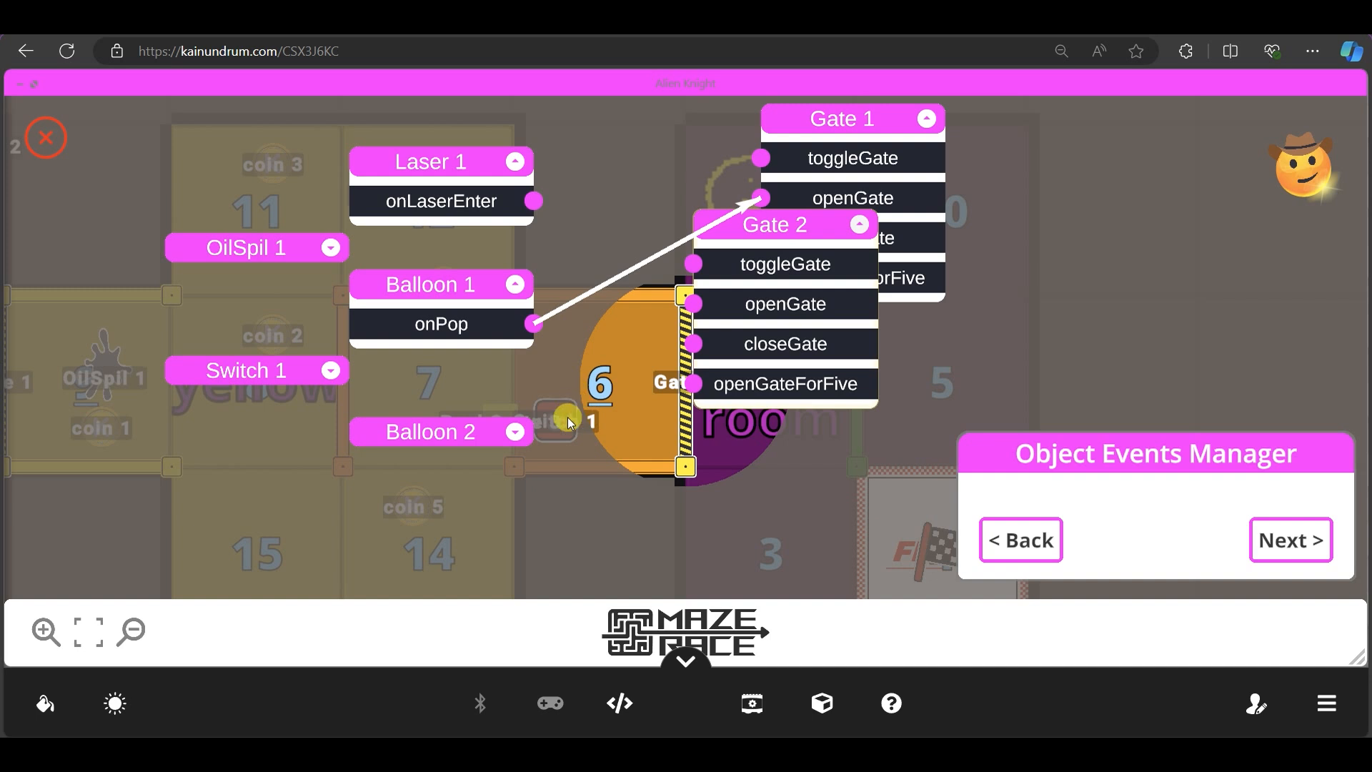
left_click(332, 370)
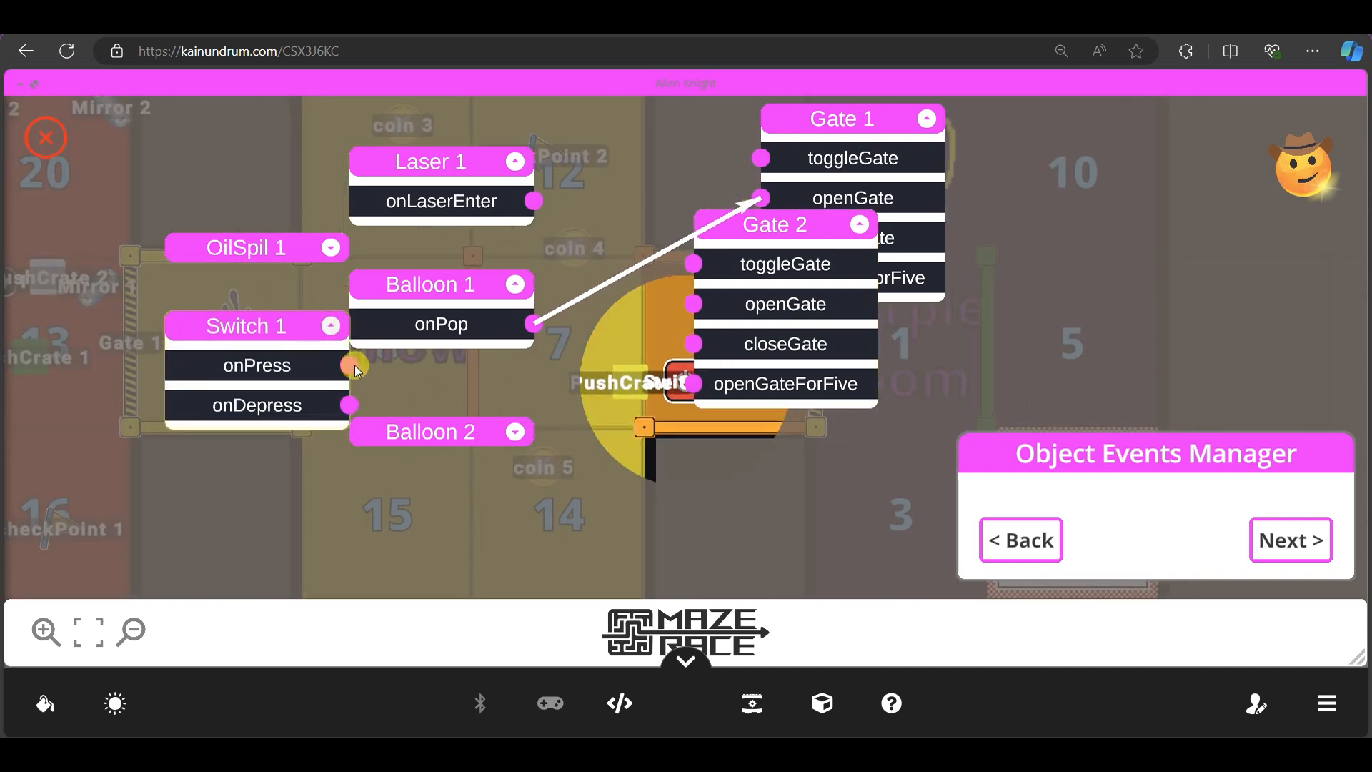
left_click_drag(772, 221, 917, 448)
left_click_drag(349, 367, 809, 449)
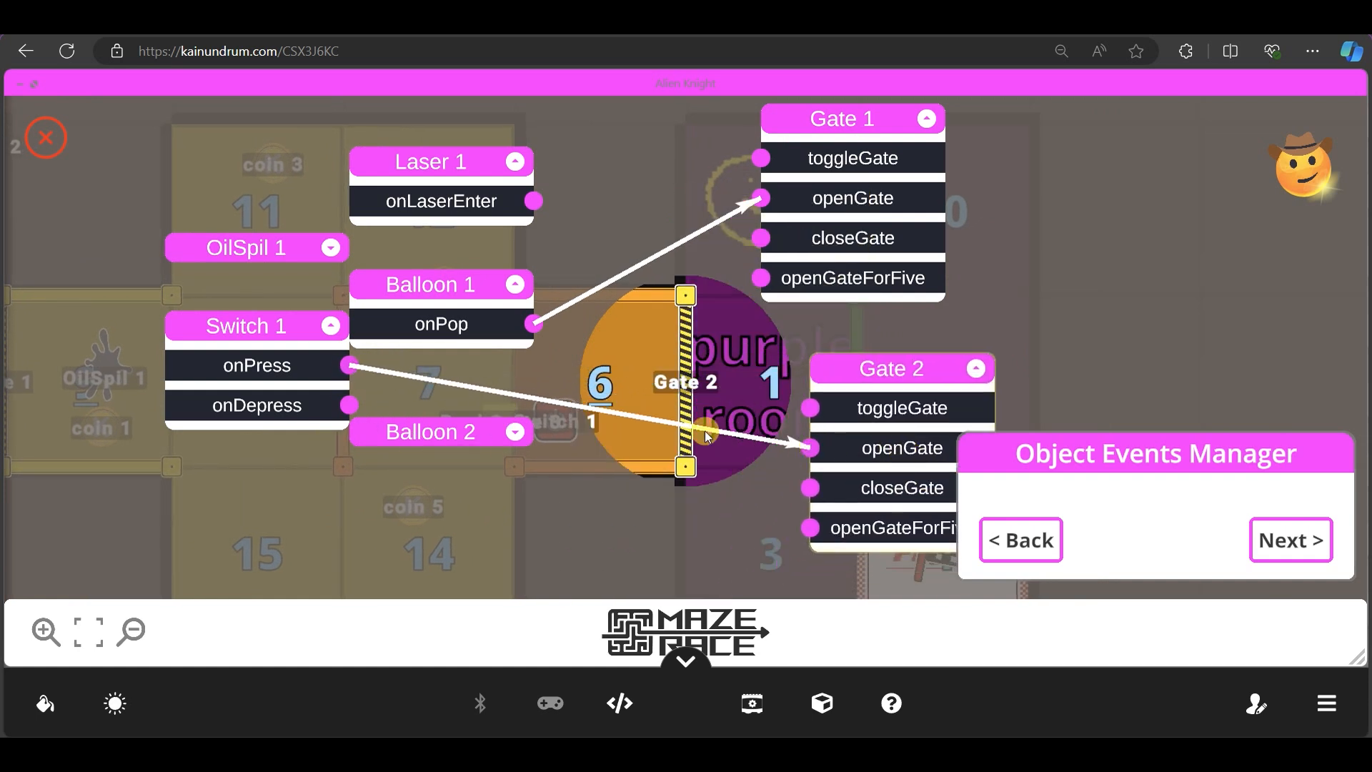
- Arrange the event nodes with Balloon 1 beside Gate 1, Switch 1 beside Gate 2, and the unlinked objects grouped apart
scroll(693, 370, "down", 8)
scroll(651, 386, "up", 2)
scroll(670, 377, "up", 1)
left_click_drag(436, 416, 423, 450)
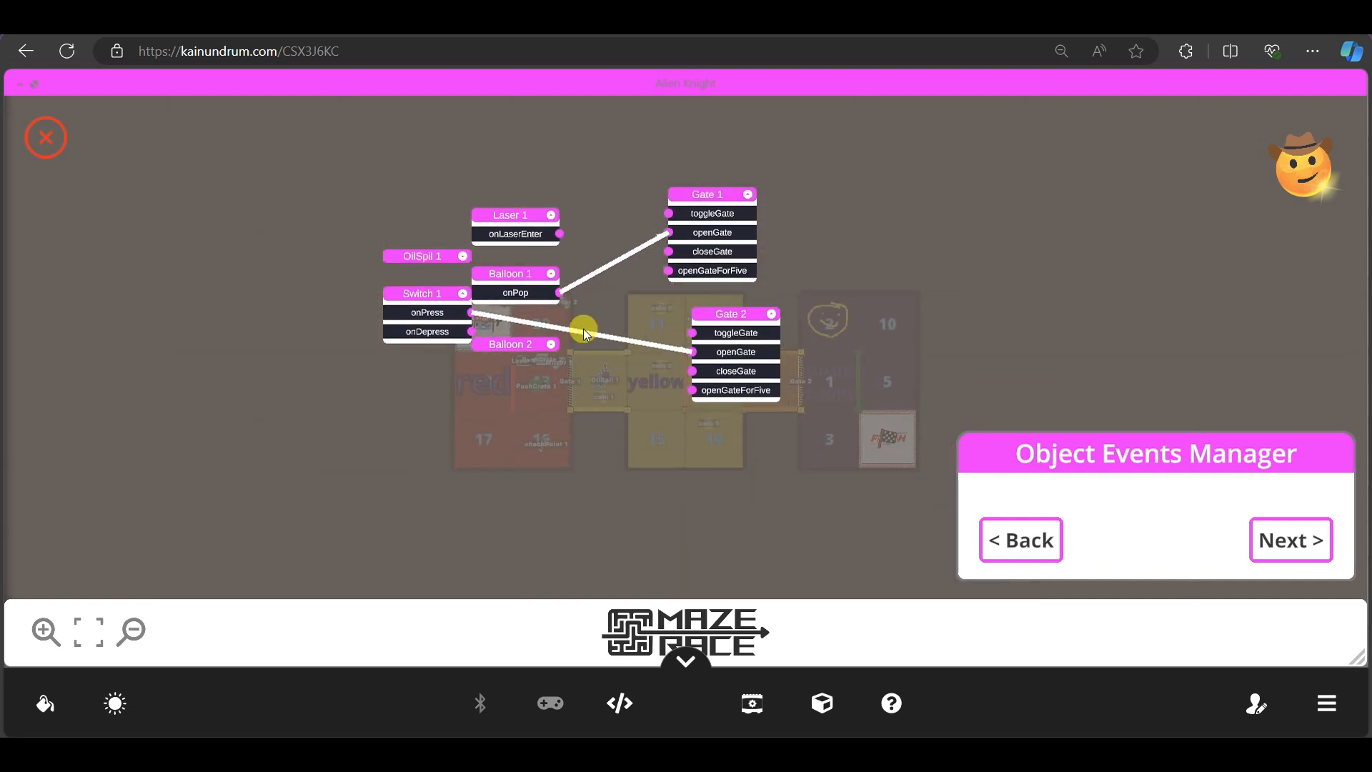
left_click_drag(438, 340, 560, 408)
left_click_drag(732, 343, 750, 381)
left_click_drag(545, 370, 639, 373)
left_click_drag(525, 272, 456, 212)
left_click_drag(509, 344, 431, 289)
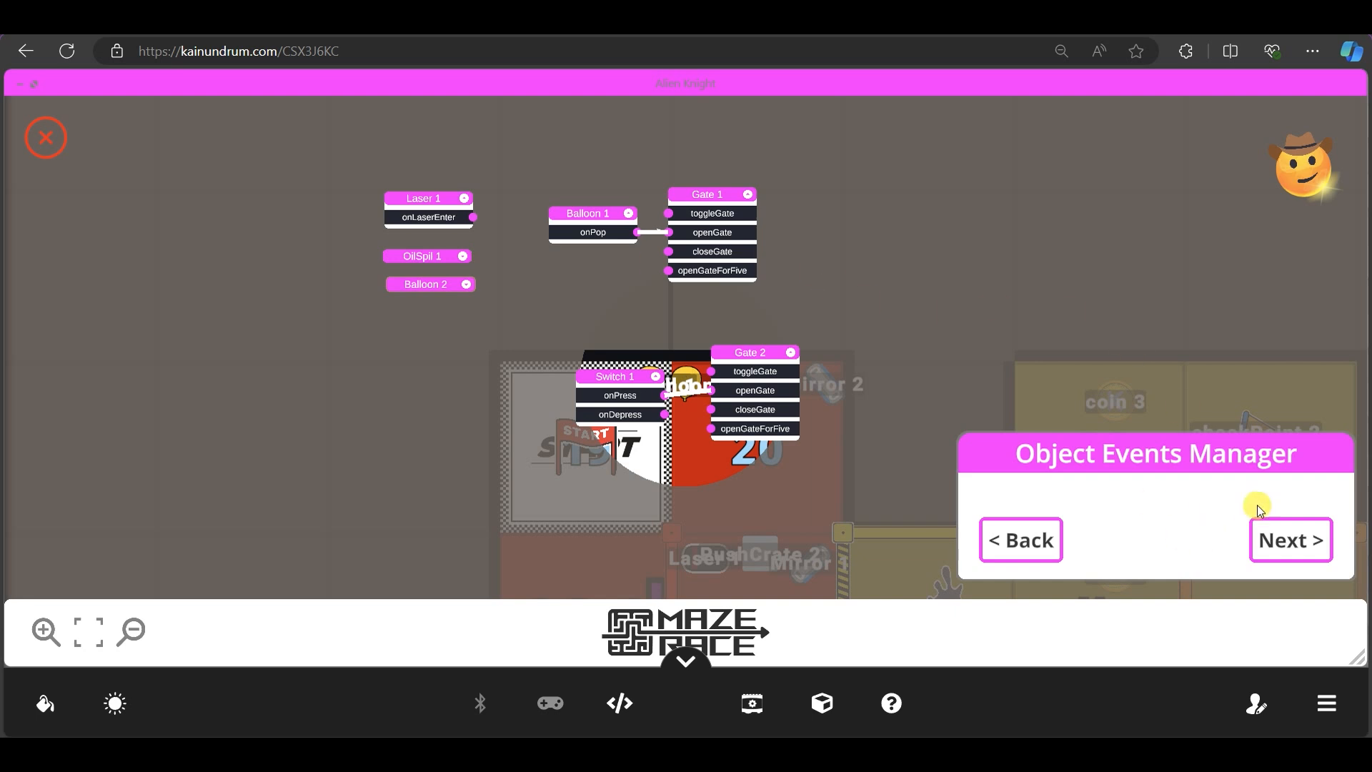
- Continue to the Game Settings and disable the top down view
left_click(1301, 544)
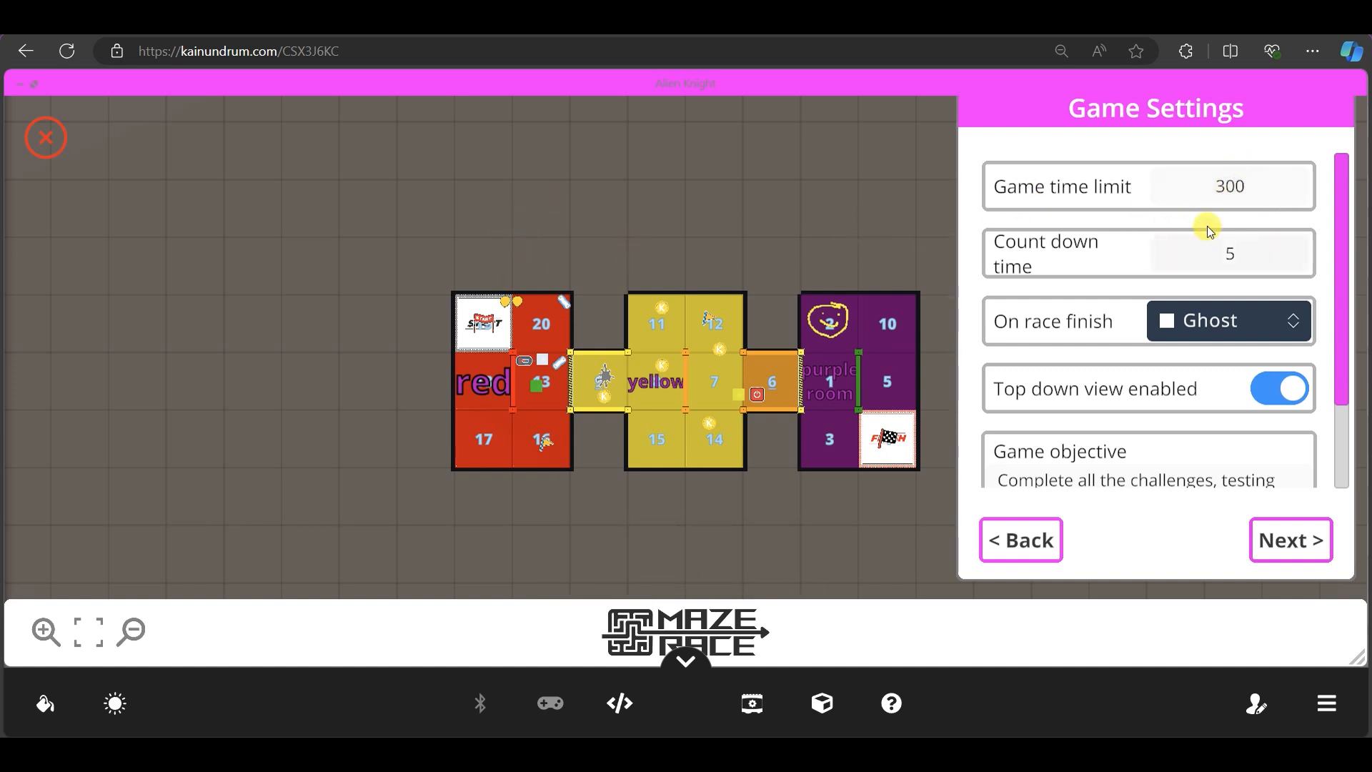
key("ctrl")
key("ctrl")
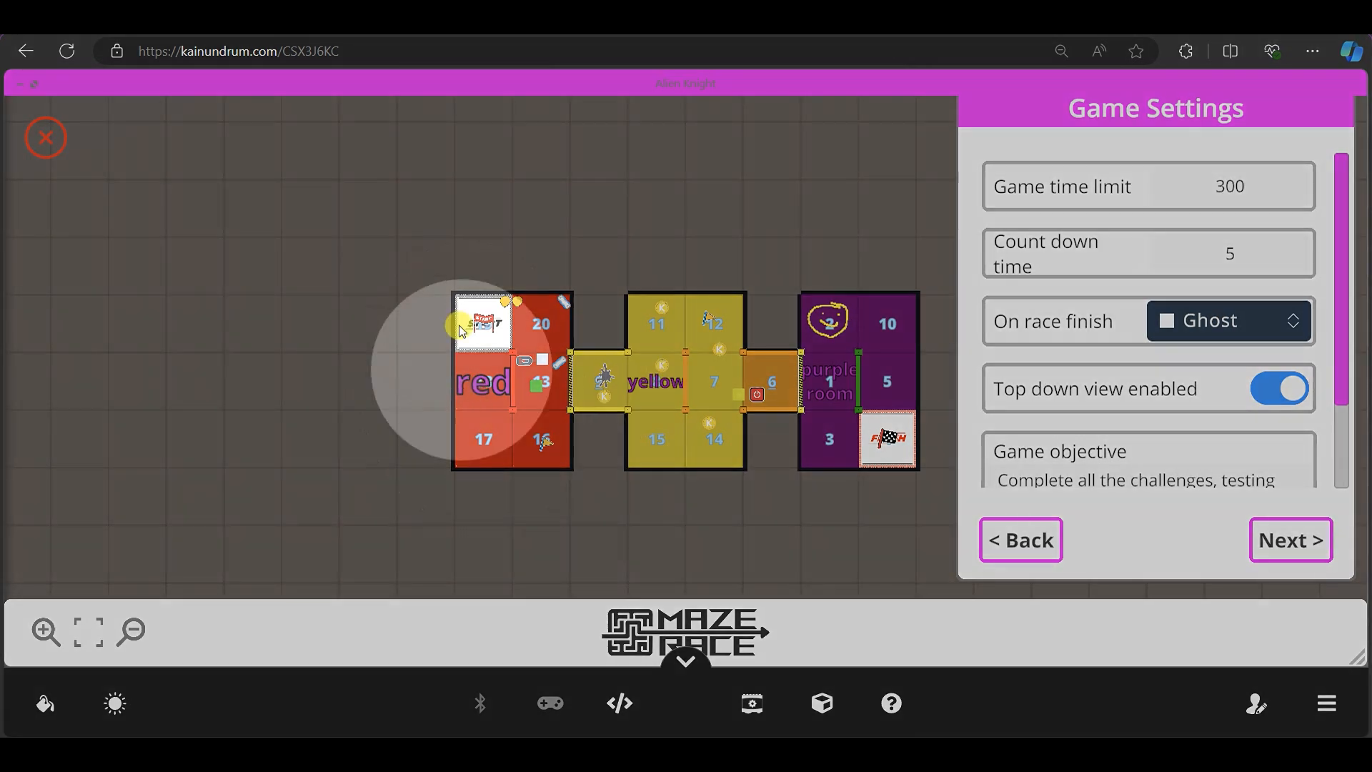
left_click(1275, 267)
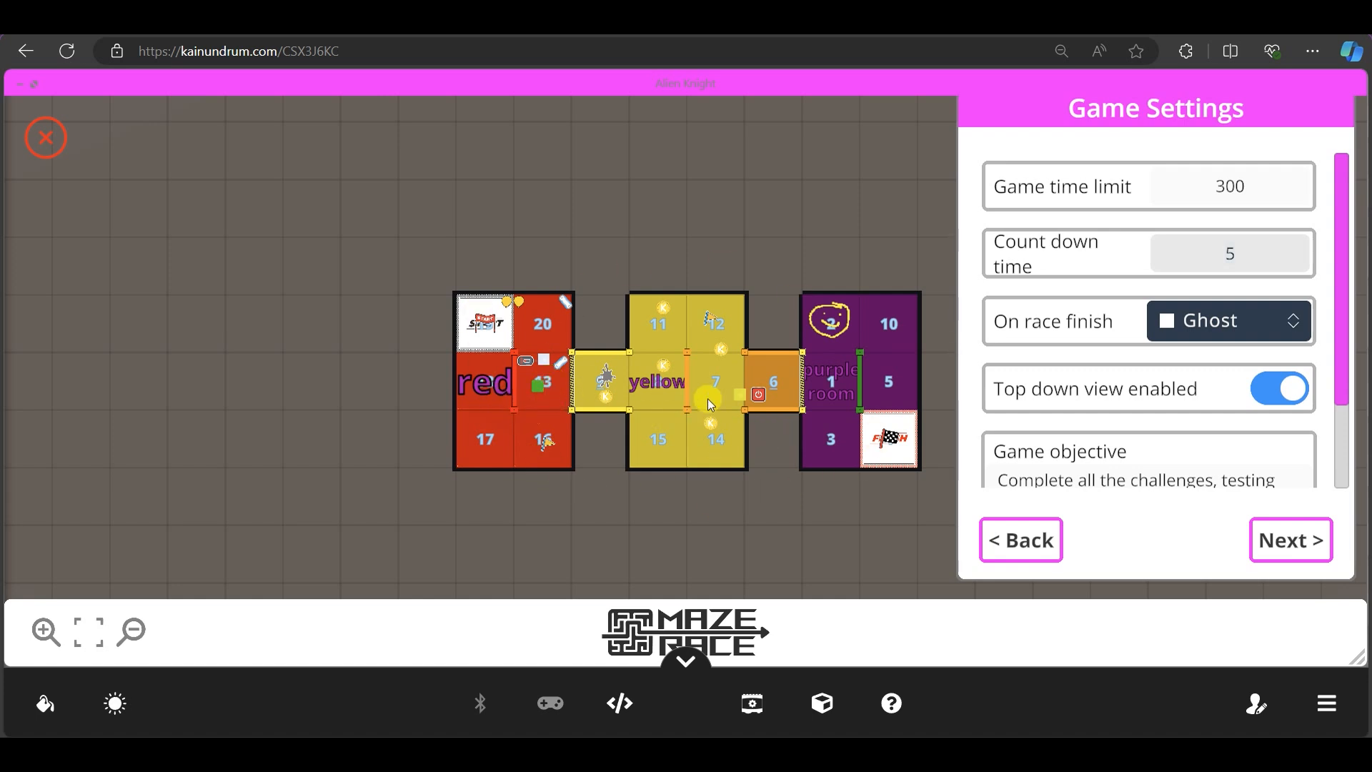
left_click(1283, 392)
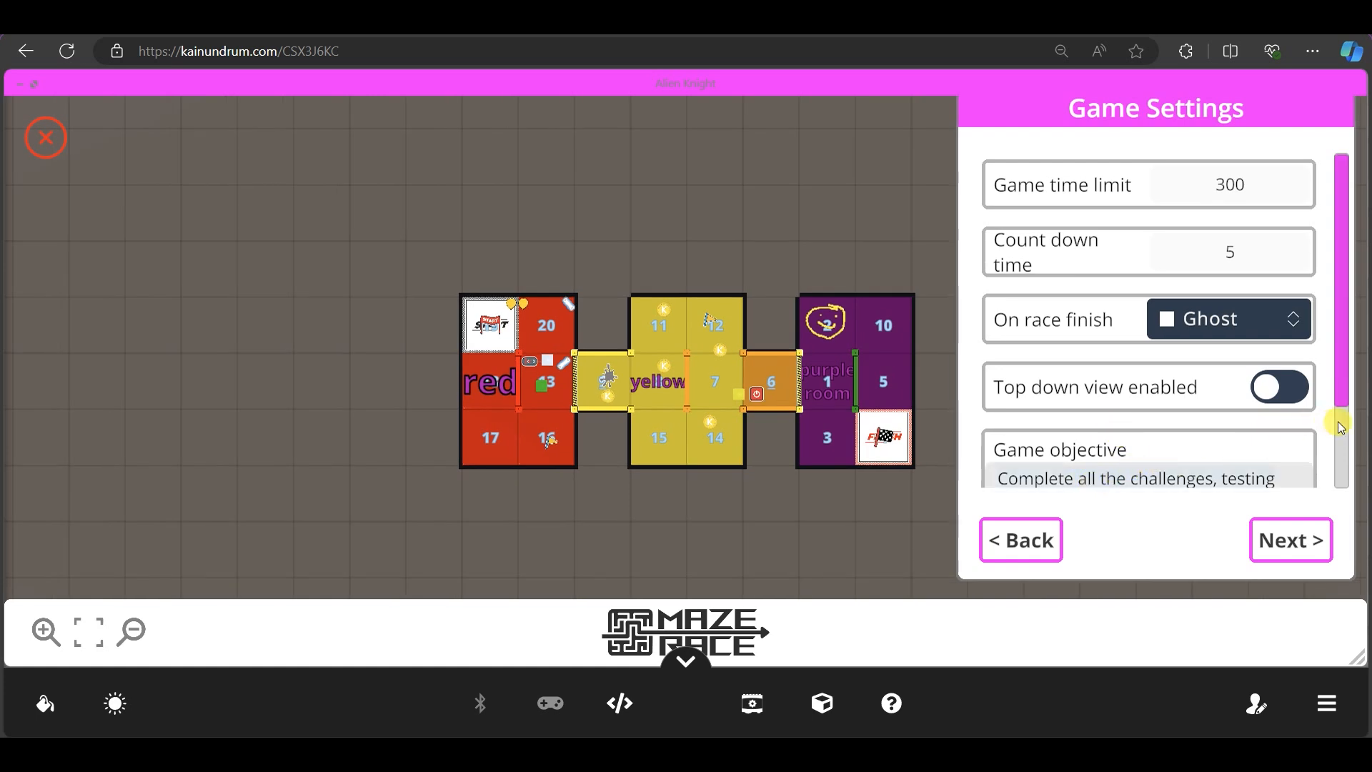
- Replace the game objective with "Escape the red room, and find your way to the finish"
scroll(1341, 428, "down", 2)
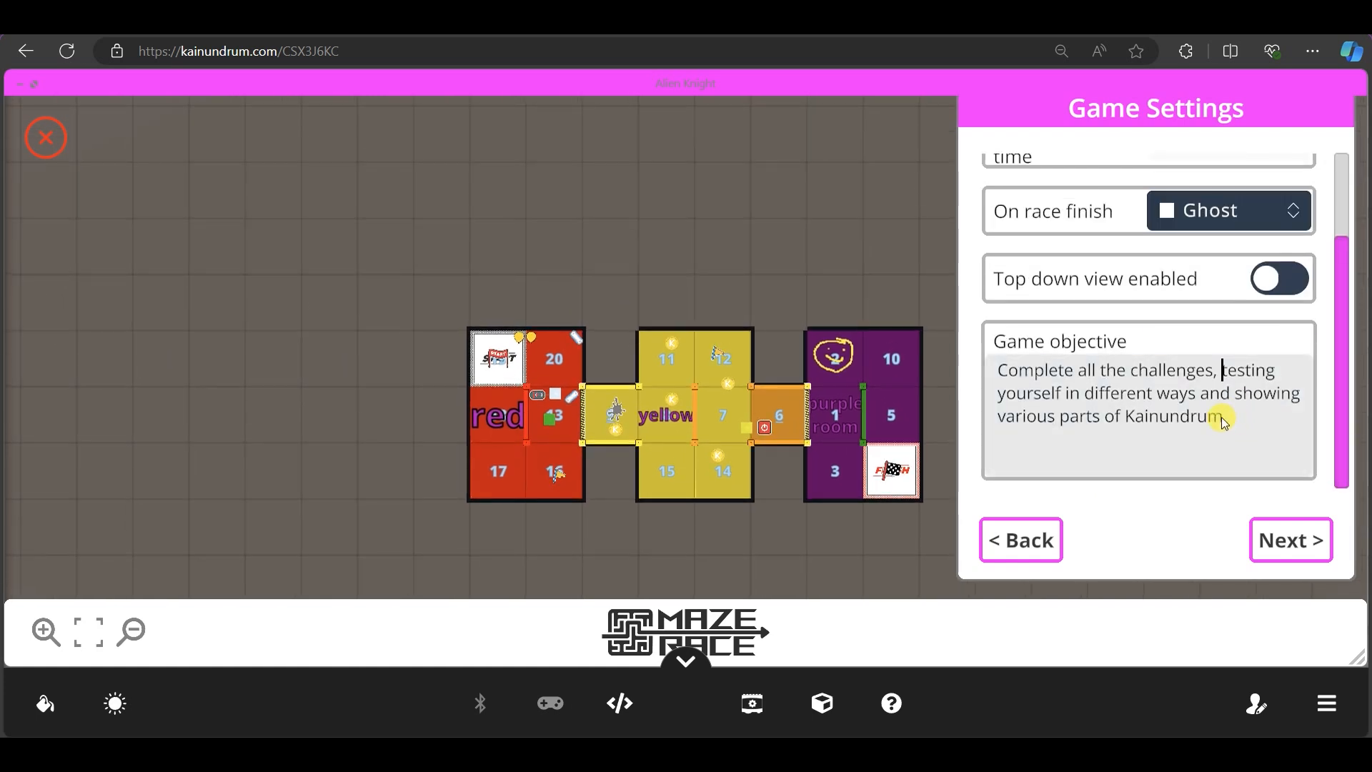
key("Delete")
key("Delete")
key("Delete")
key("Delete")
key("Delete")
key("Delete")
key("Delete")
key("Delete")
key("Delete")
key("Delete")
key("Delete")
key("Delete")
key("Delete")
key("Delete")
key("Delete")
key("Delete")
key("Delete")
key("Delete")
key("Delete")
key("Delete")
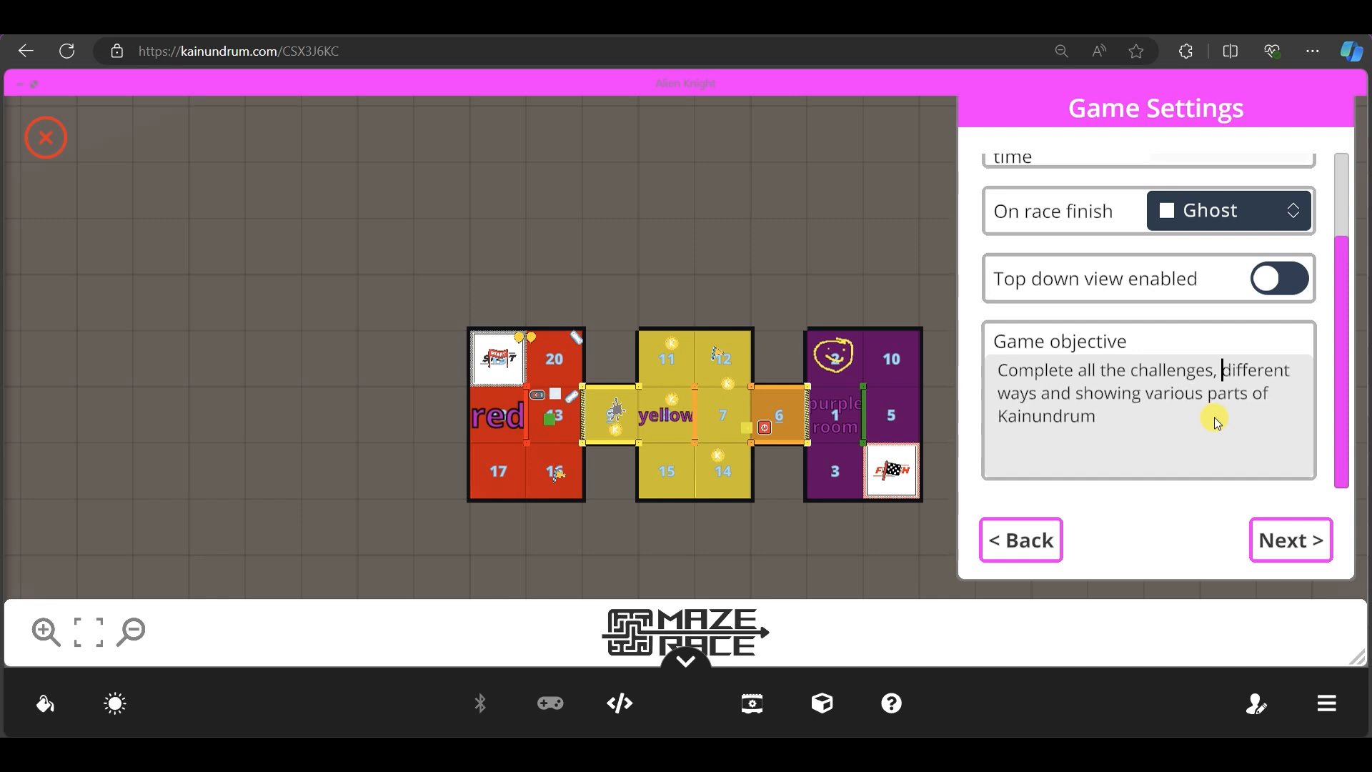
key("Delete")
key("Delete")
key("Delete")
key("Delete")
key("Delete")
key("Delete")
key("Delete")
key("Delete")
key("Delete")
key("Delete")
key("Delete")
key("Delete")
key("Delete")
key("Delete")
key("Delete")
key("Delete")
key("Delete")
key("Delete")
key("Delete")
key("Delete")
key("BackSpace")
key("BackSpace")
key("BackSpace")
key("BackSpace")
key("BackSpace")
key("BackSpace")
key("BackSpace")
key("BackSpace")
key("BackSpace")
key("BackSpace")
key("BackSpace")
key("BackSpace")
key("BackSpace")
key("BackSpace")
key("BackSpace")
key("BackSpace")
key("BackSpace")
key("BackSpace")
key("BackSpace")
key("BackSpace")
key("BackSpace")
key("BackSpace")
key("BackSpace")
key("BackSpace")
key("BackSpace")
key("Delete")
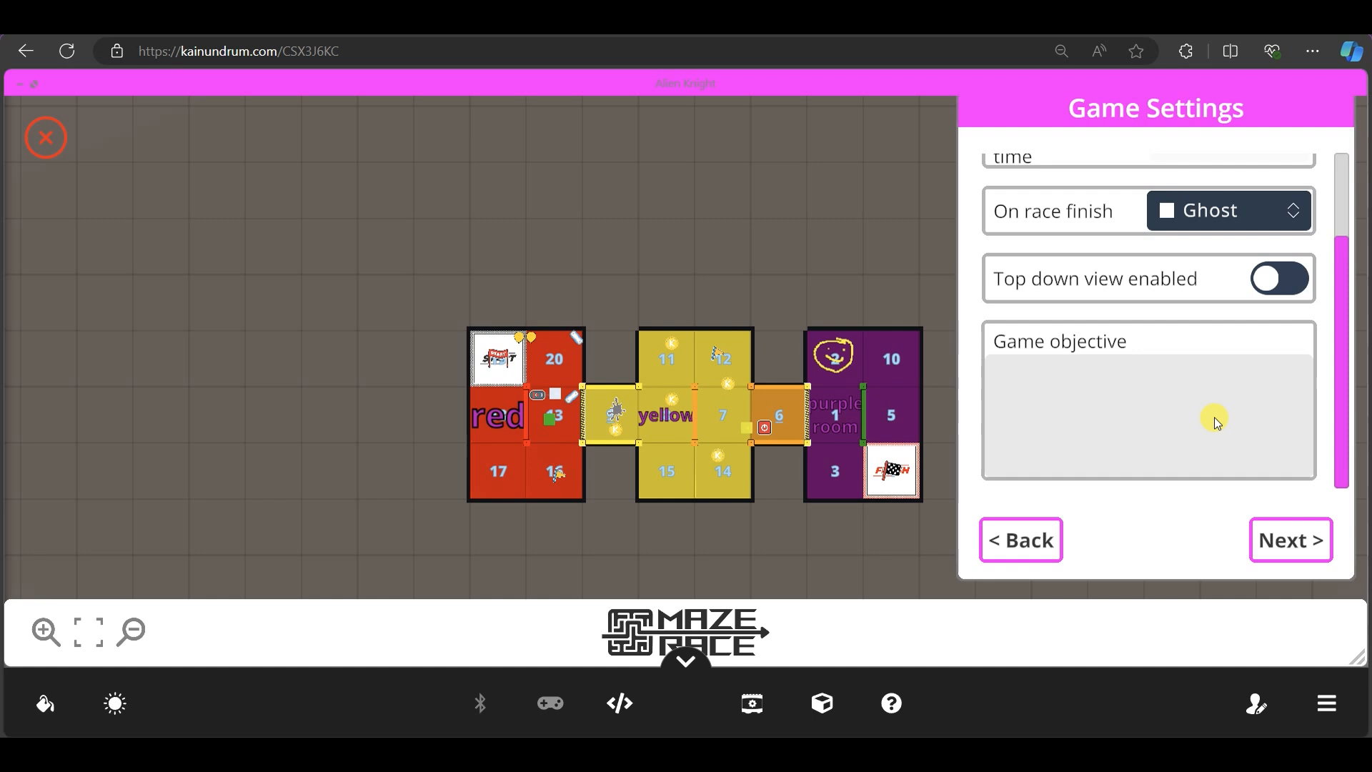
type("Escape the red room")
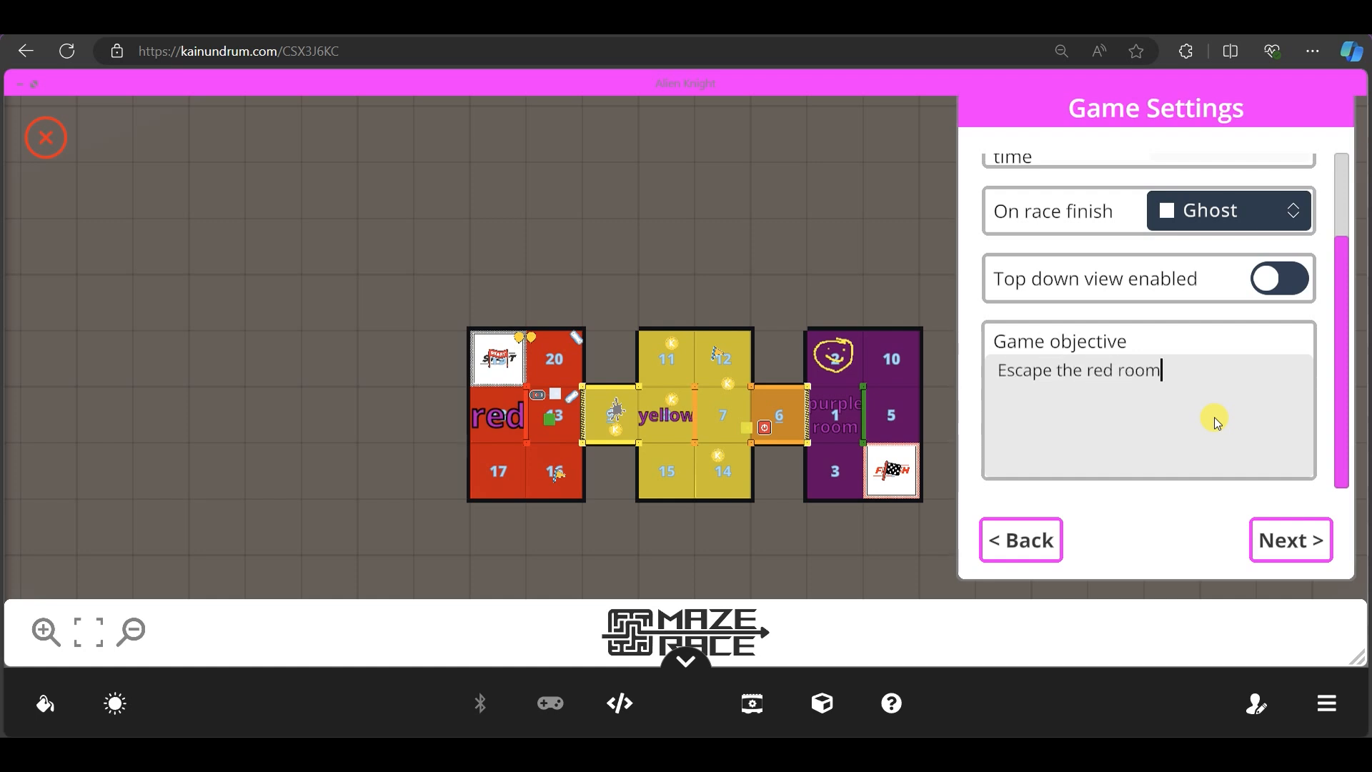
type(", and find your way to the finish")
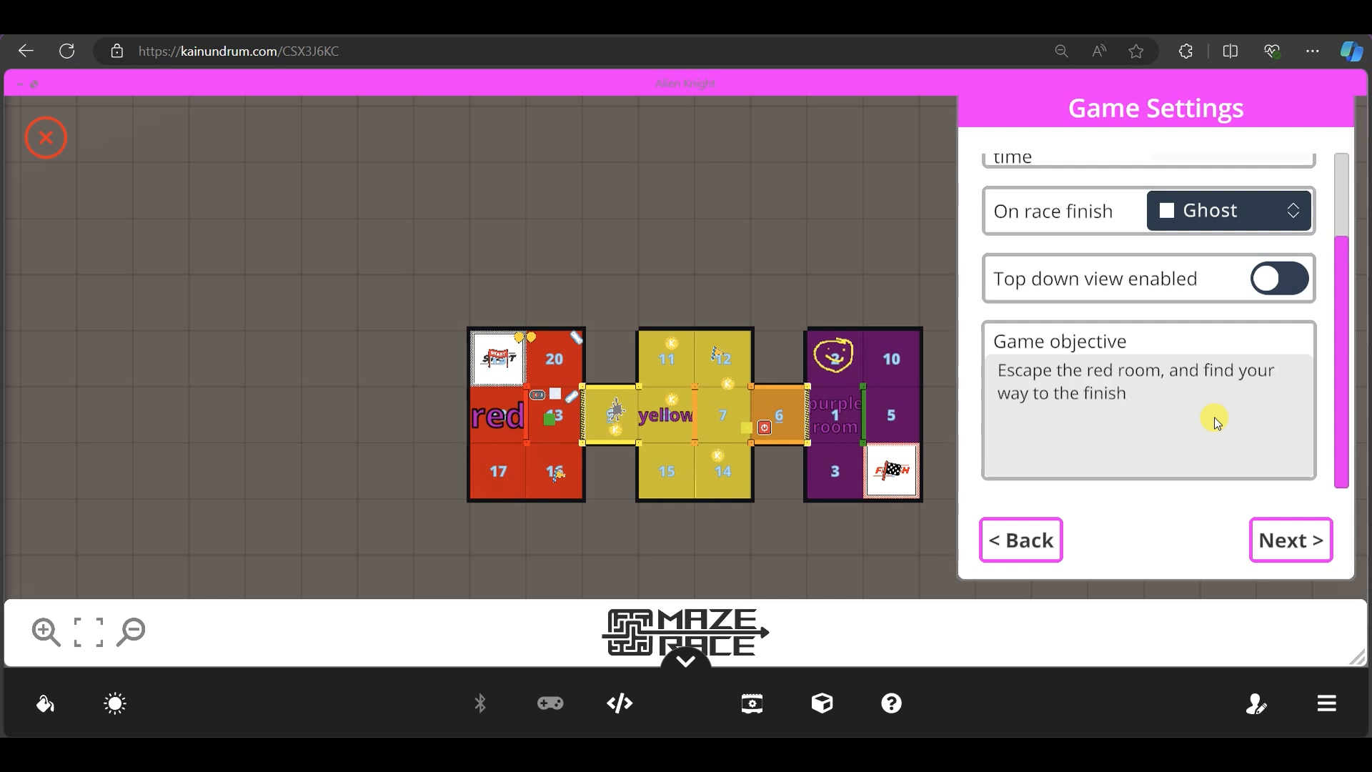
- Proceed to the final preview, save the level and start the race
left_click(1310, 543)
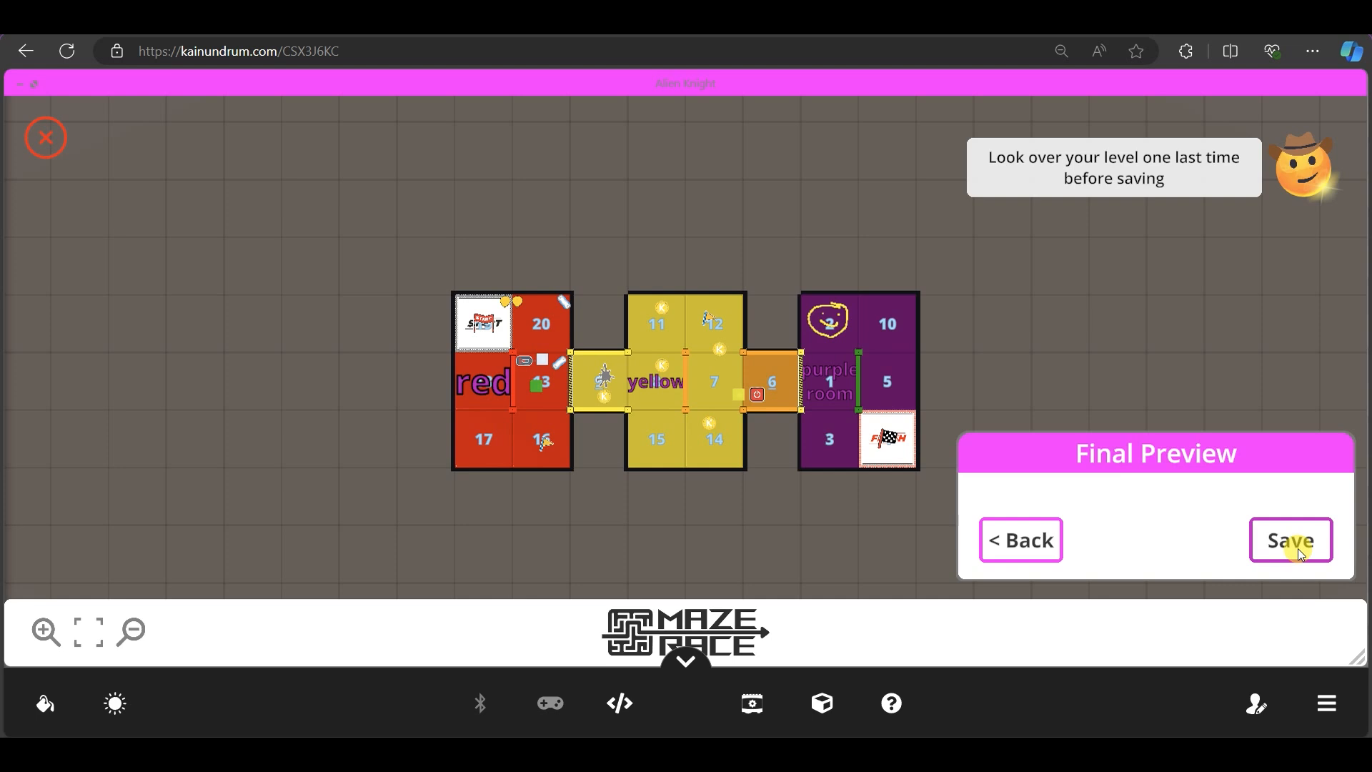
left_click(1298, 550)
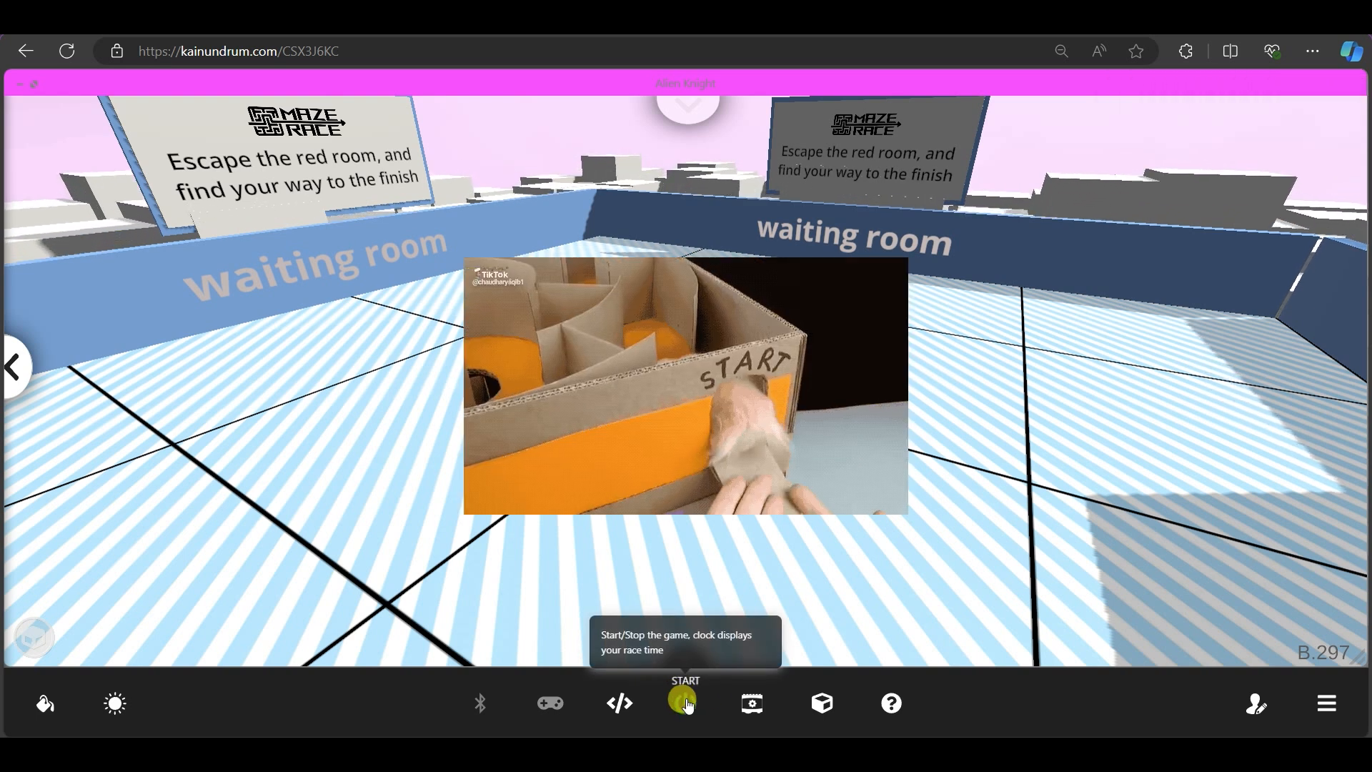
left_click(684, 702)
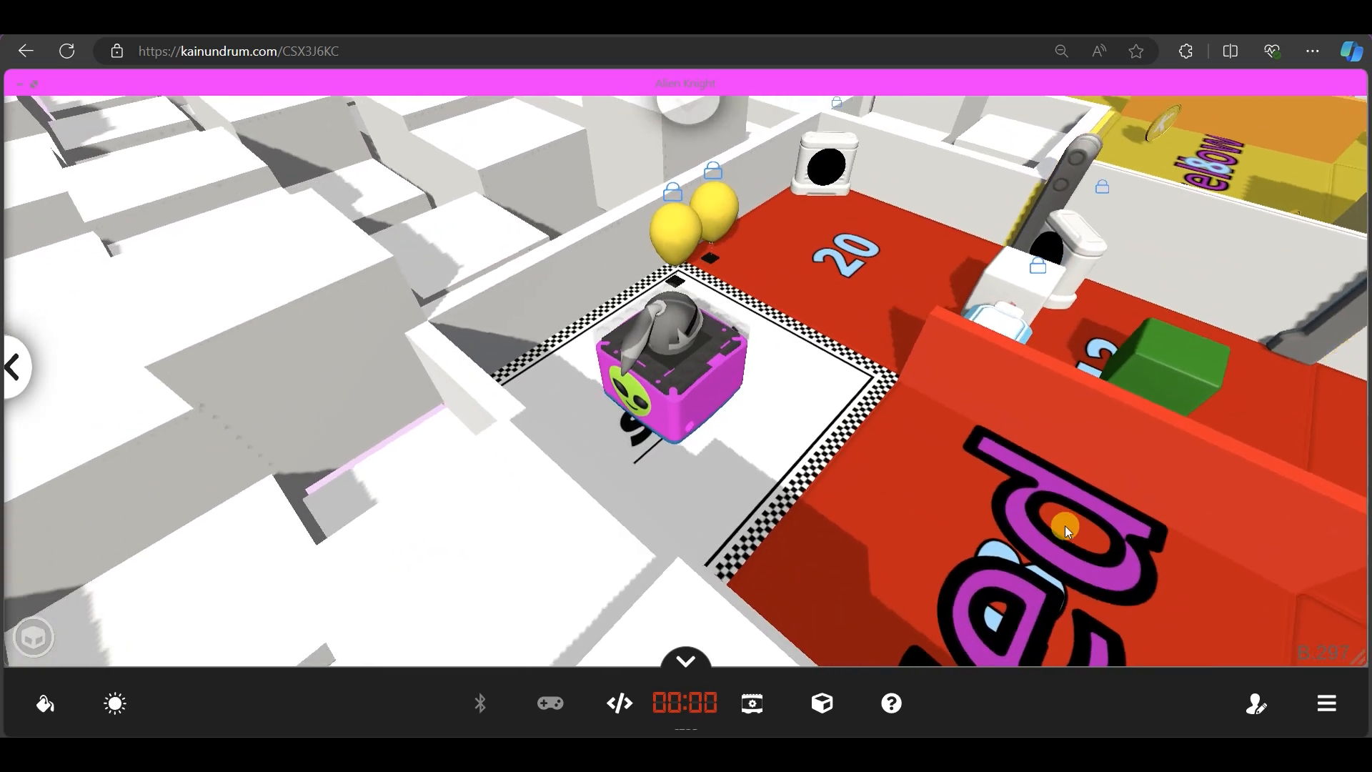
- Switch the camera views while racing the robot past flags 1 and 2 to the finish, and close the room leaderboard
left_click(31, 646)
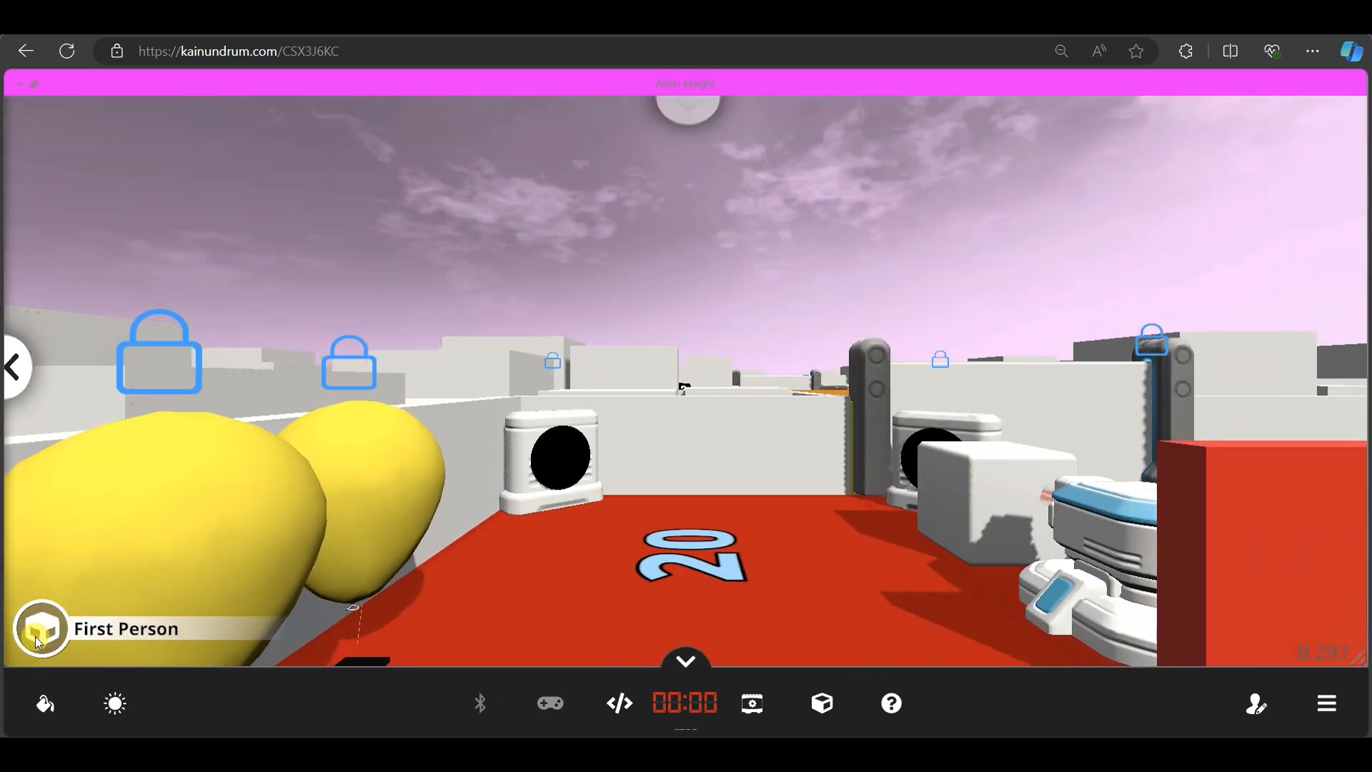
left_click(39, 643)
left_click(48, 642)
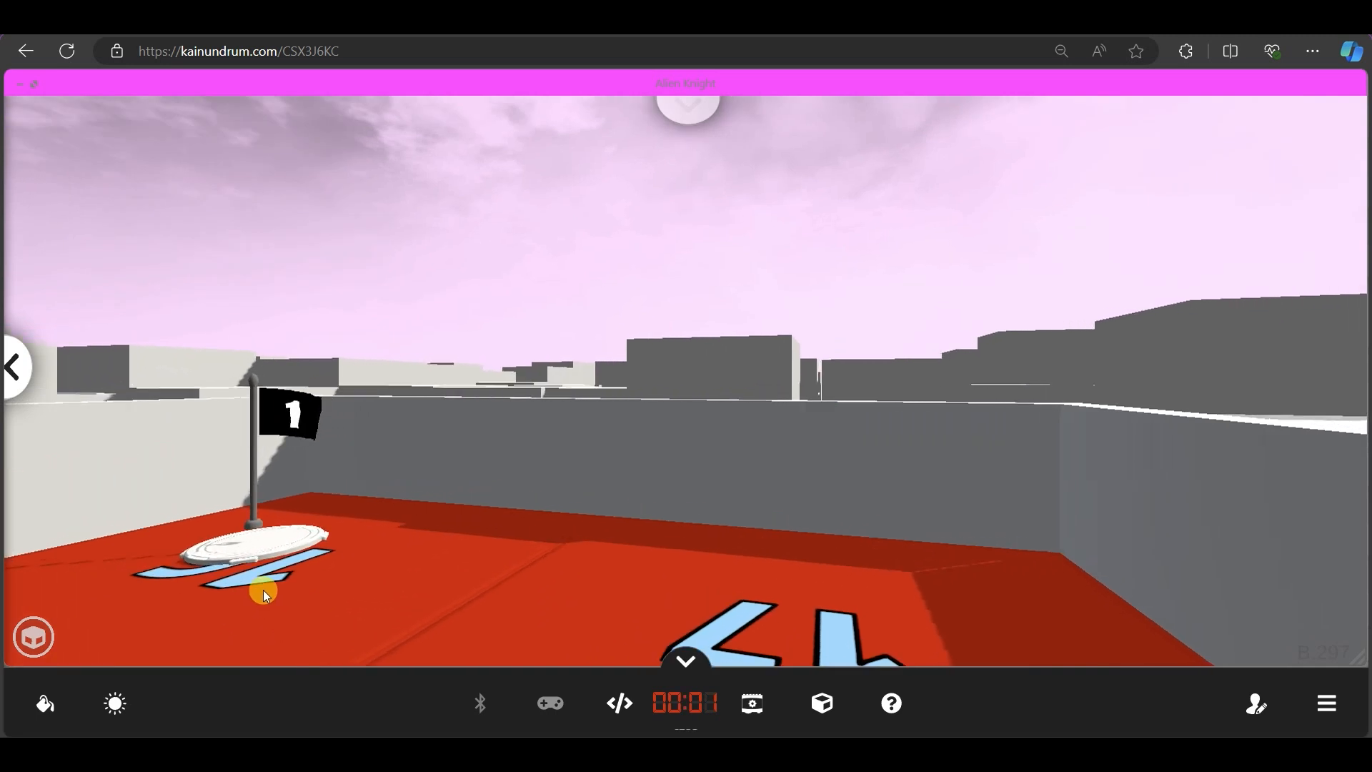
left_click_drag(303, 525, 376, 642)
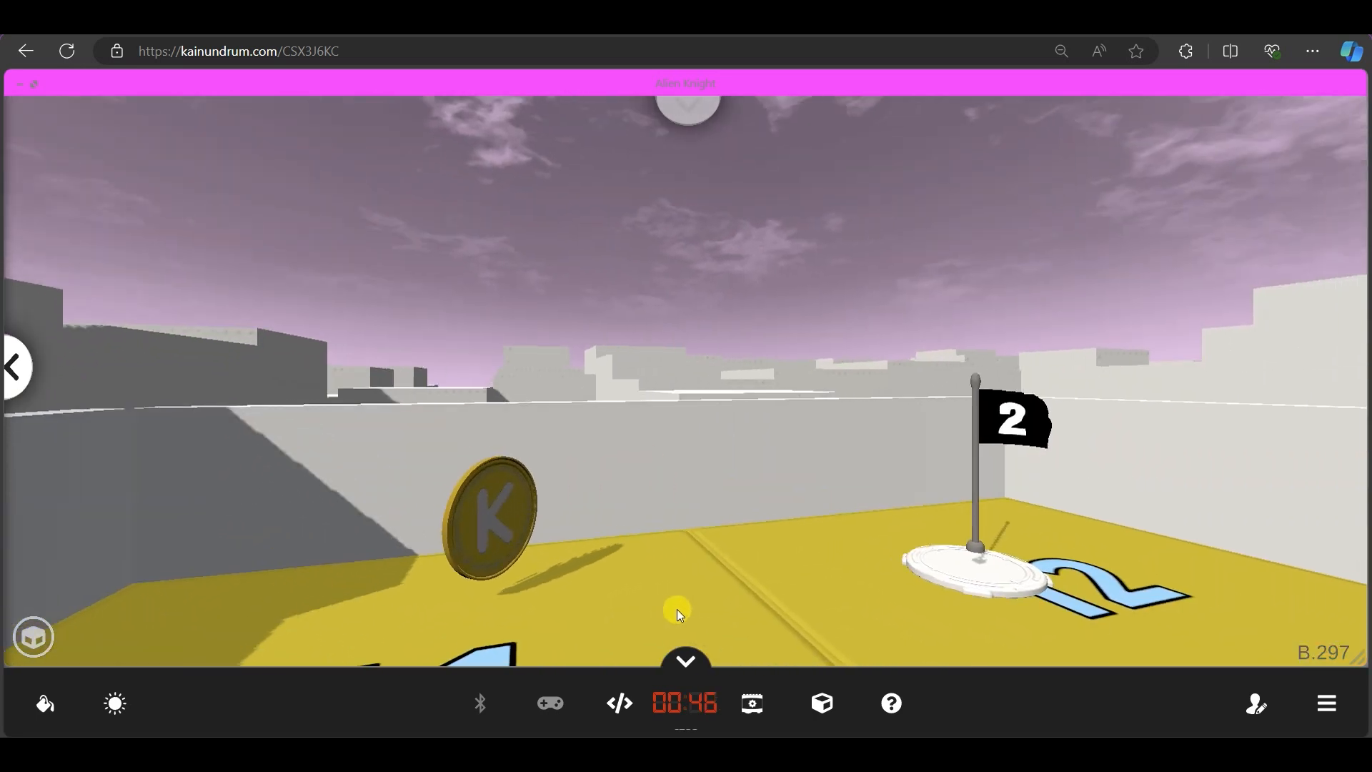
left_click(40, 634)
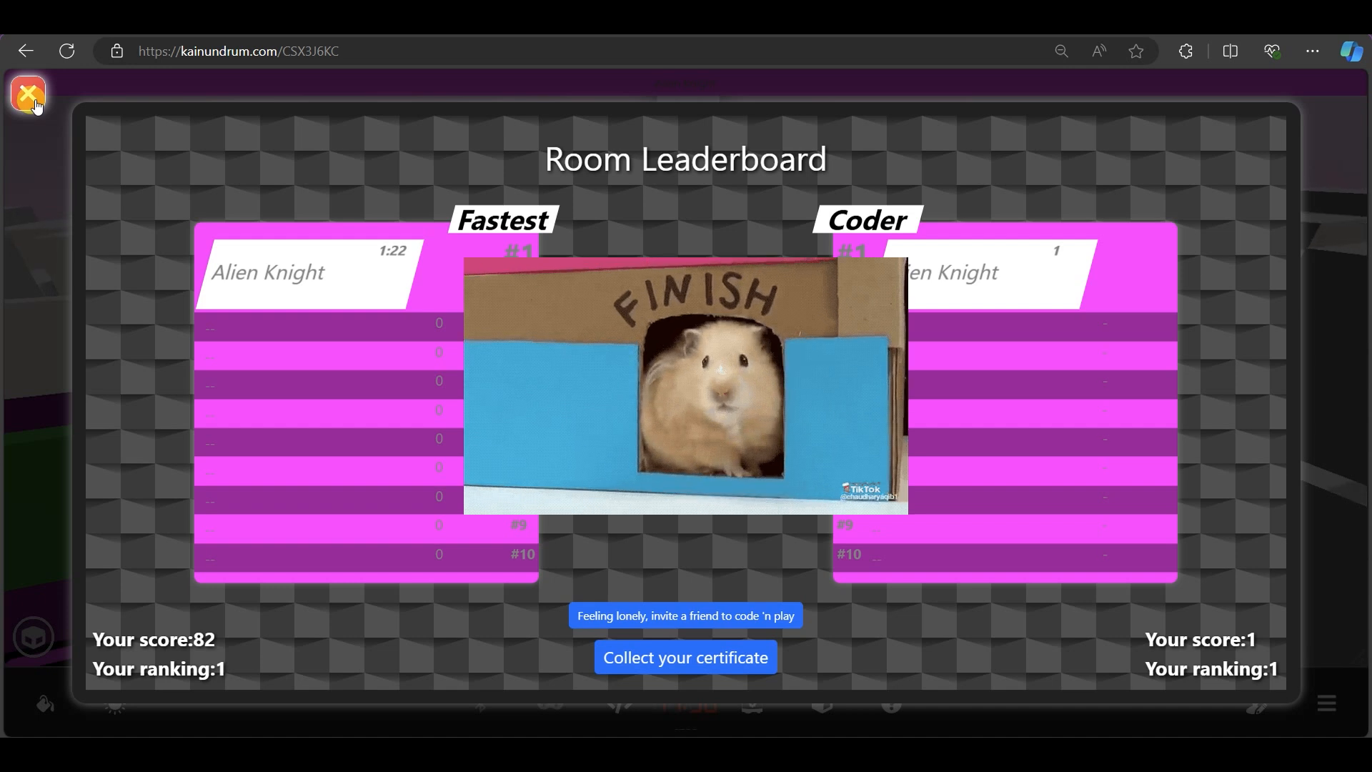
left_click(29, 94)
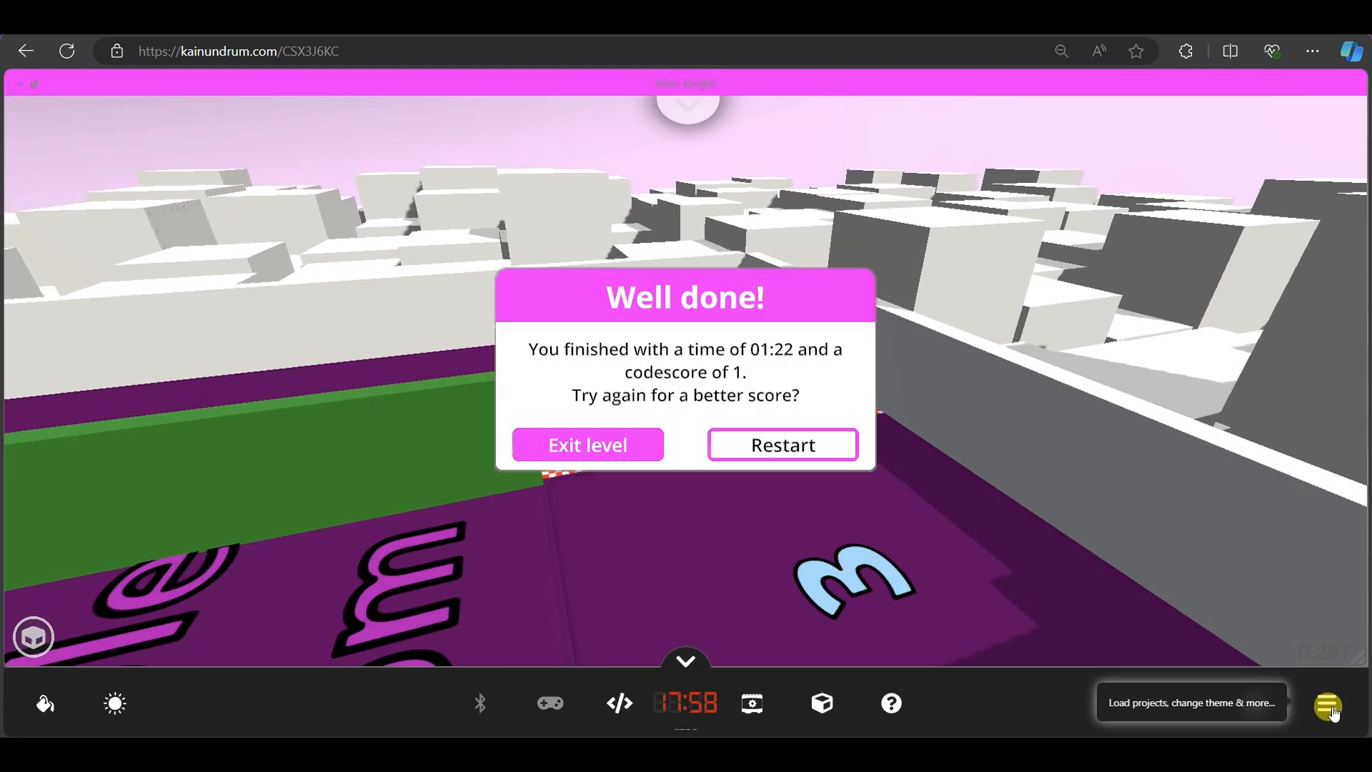
- Open the sharing options with the QR code and project link for Kais Maze from the personal projects
left_click(1328, 700)
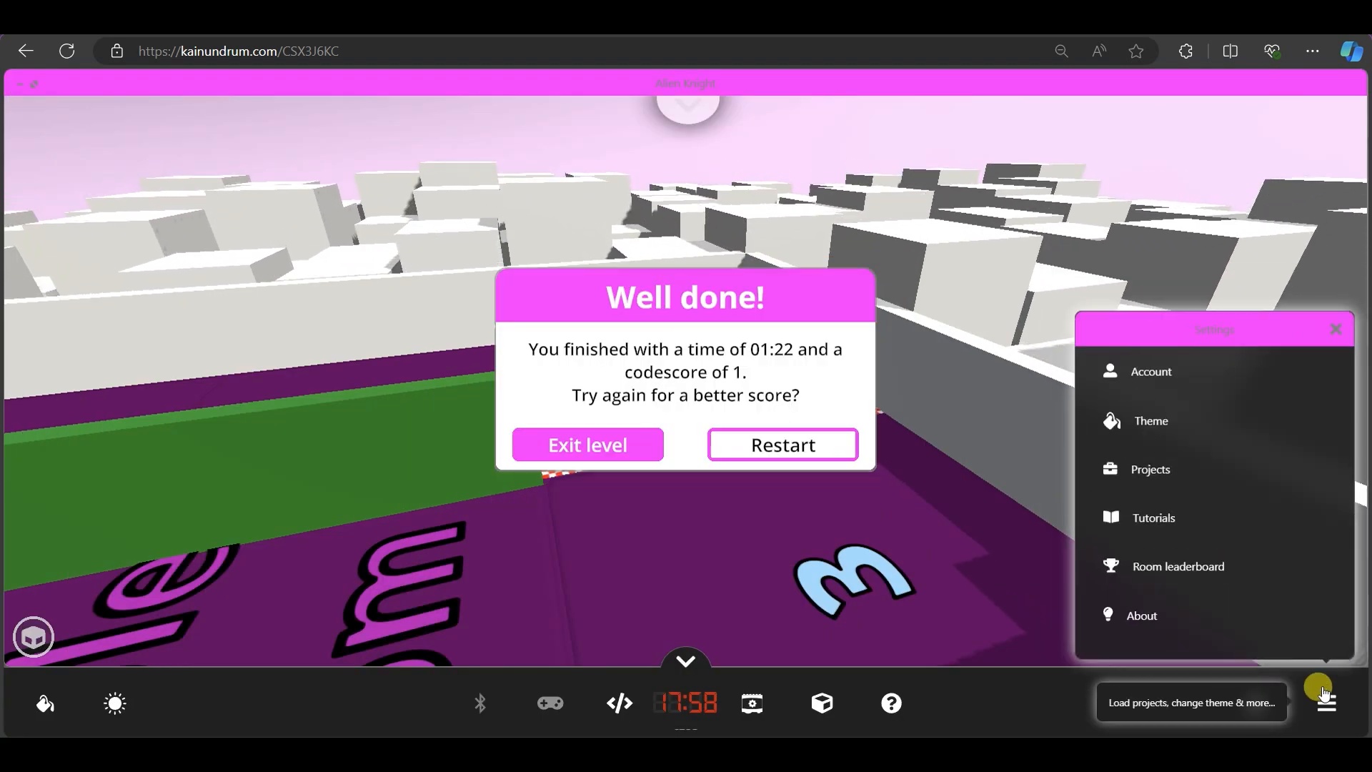
left_click(1148, 470)
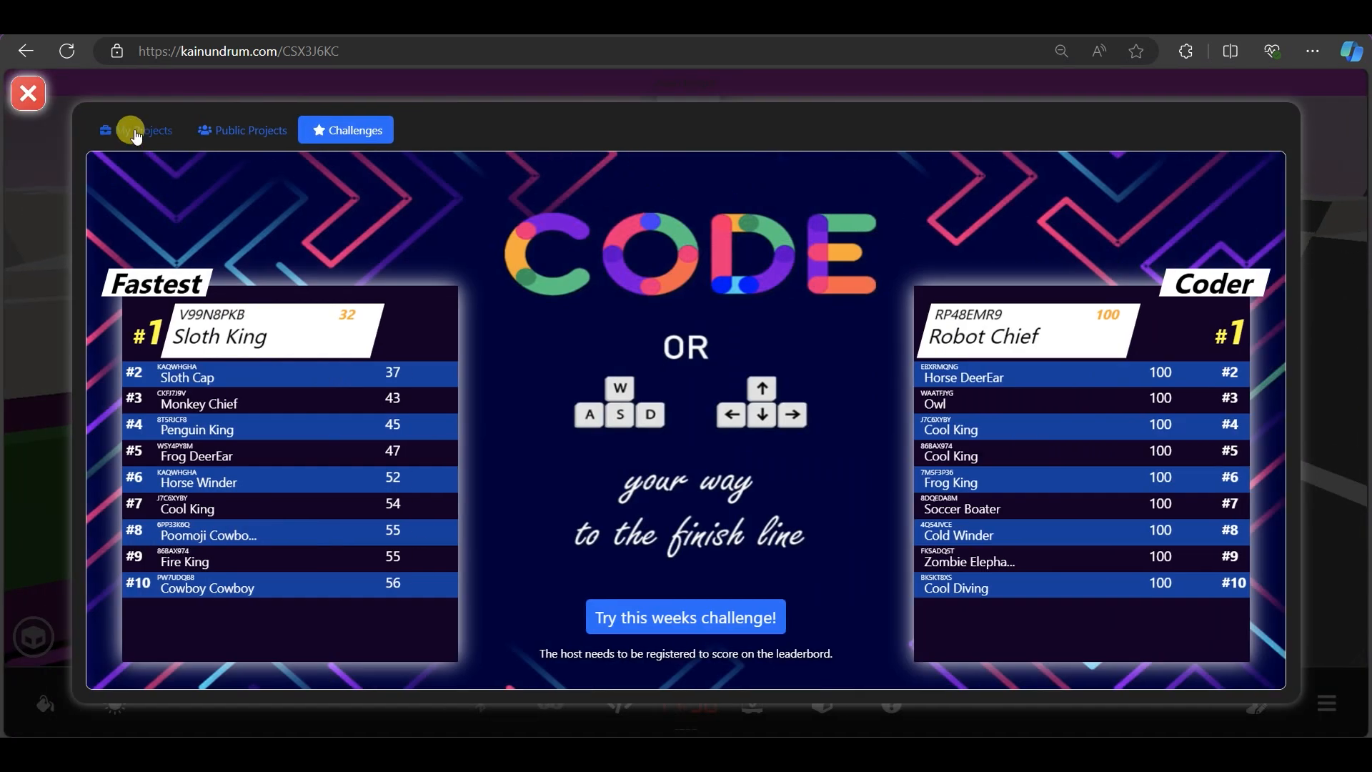
left_click(136, 134)
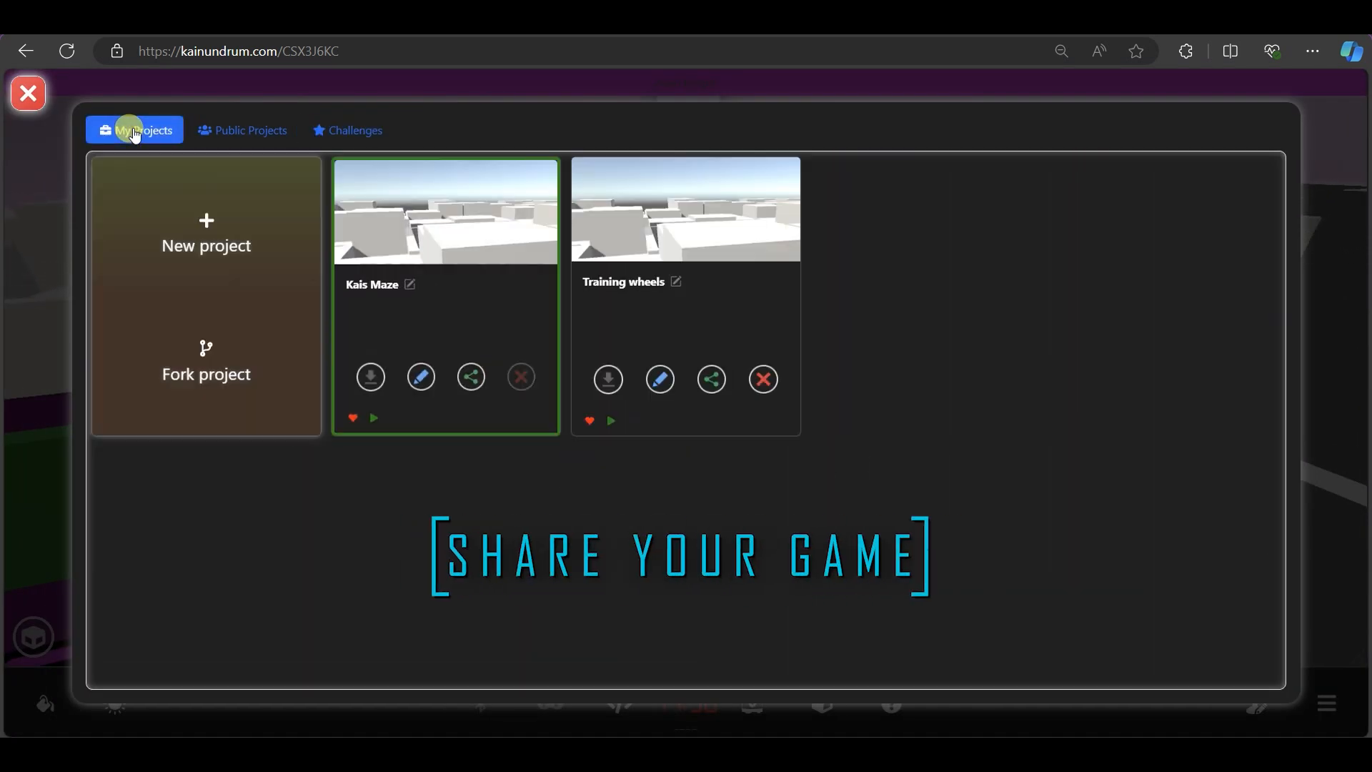
left_click(471, 382)
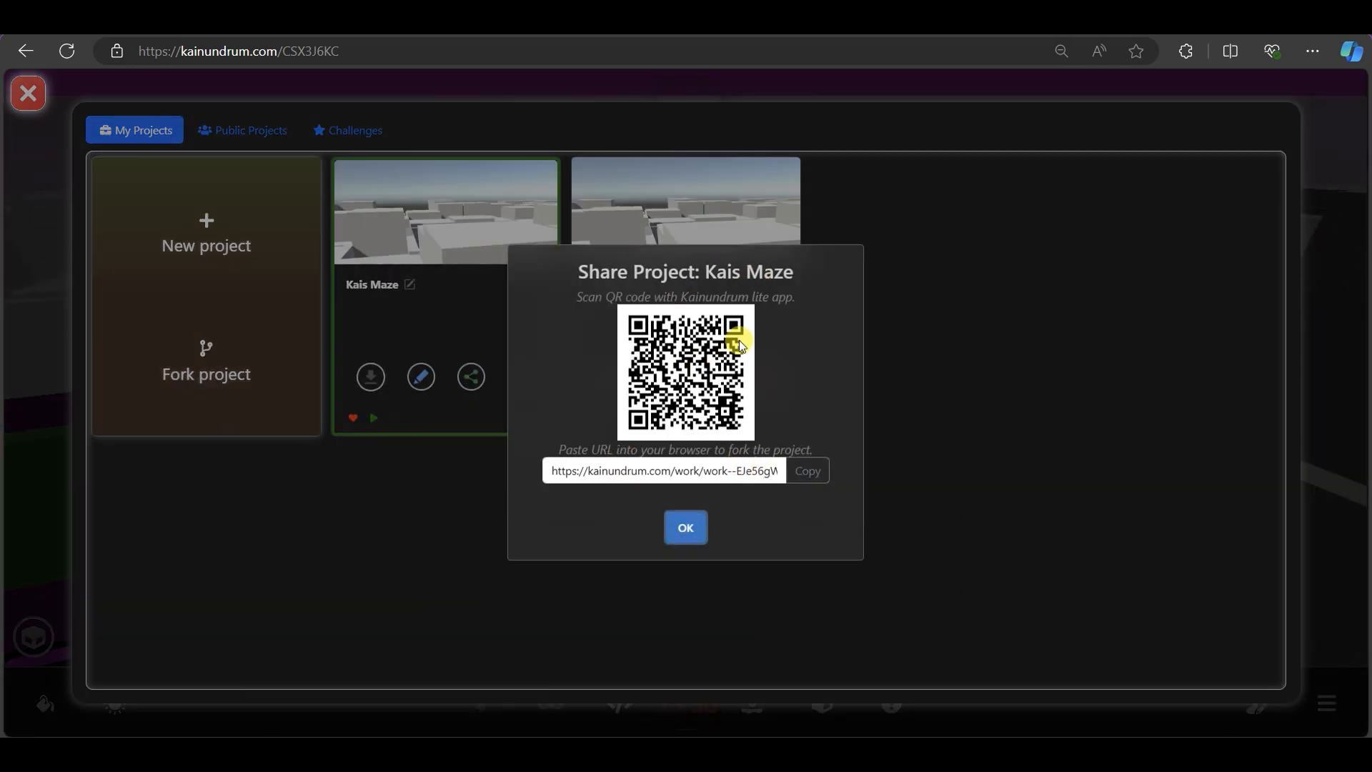
left_click(725, 372)
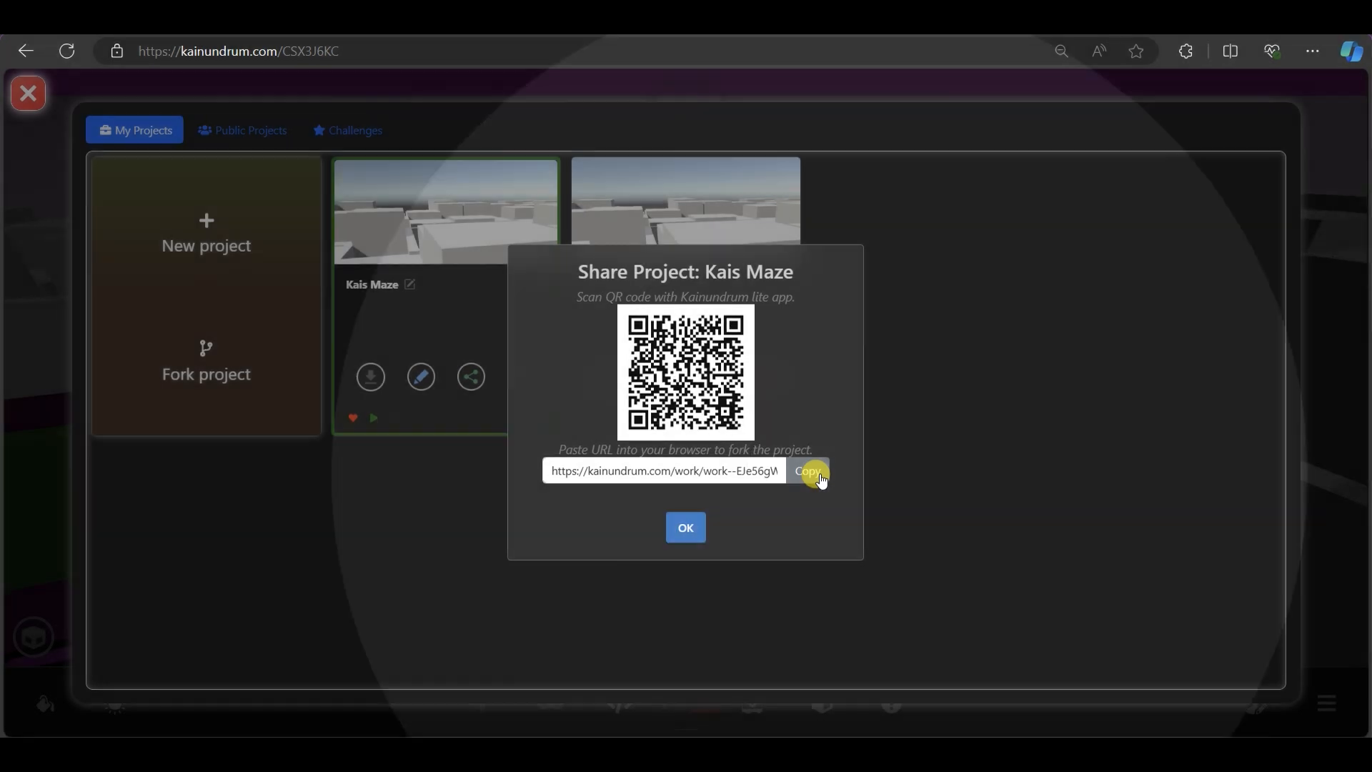